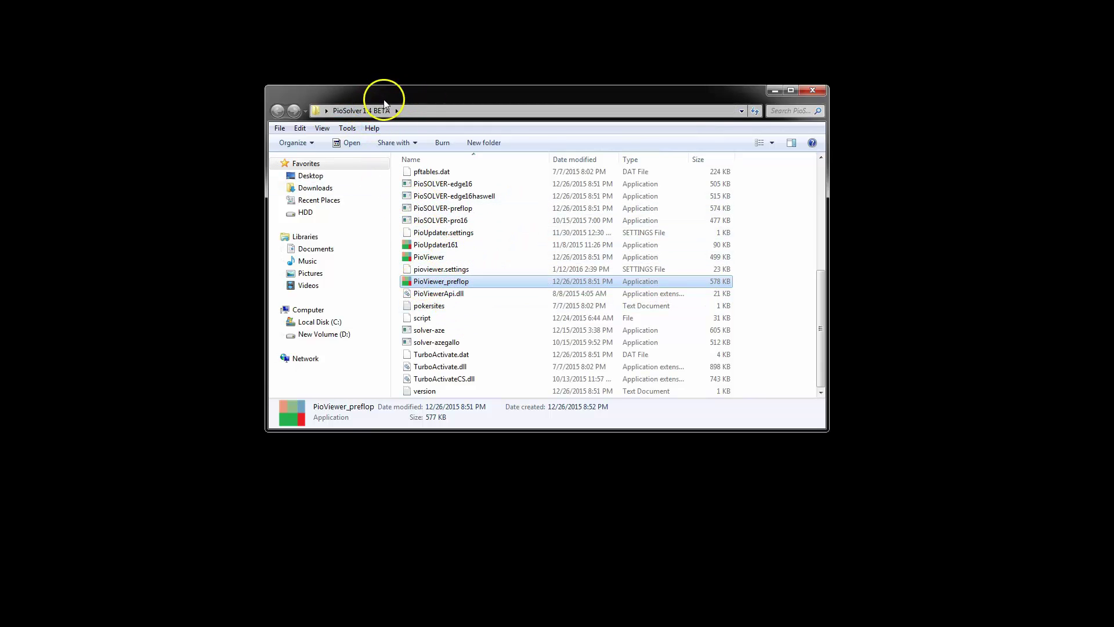
Step: Launch the PioViewer_preflop application and look over its full preflop page and browser page
double_click(447, 283)
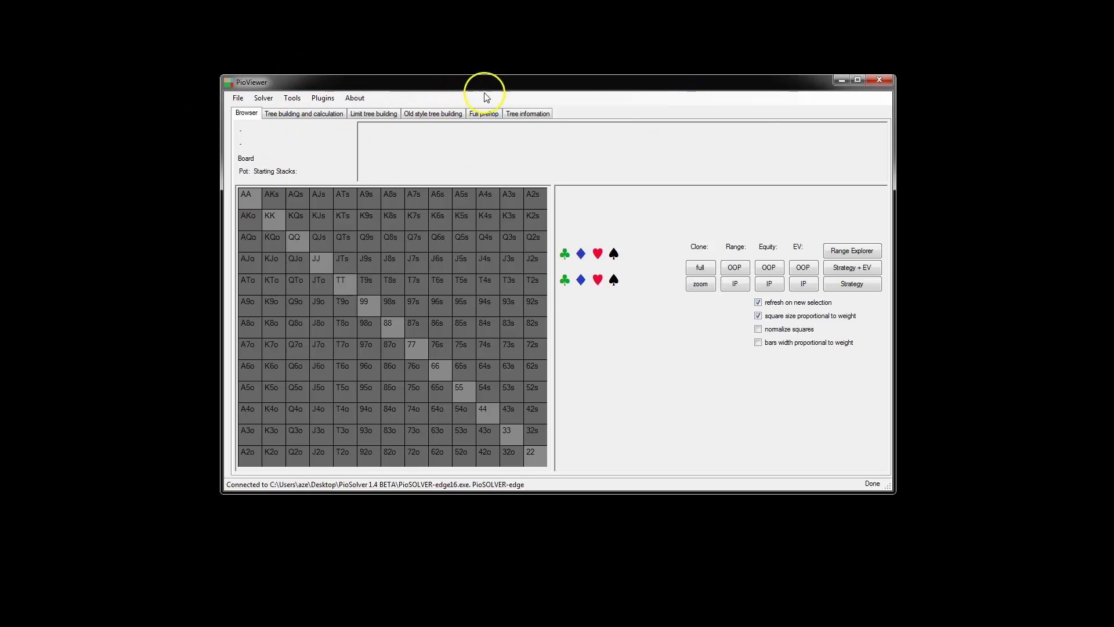
click(485, 114)
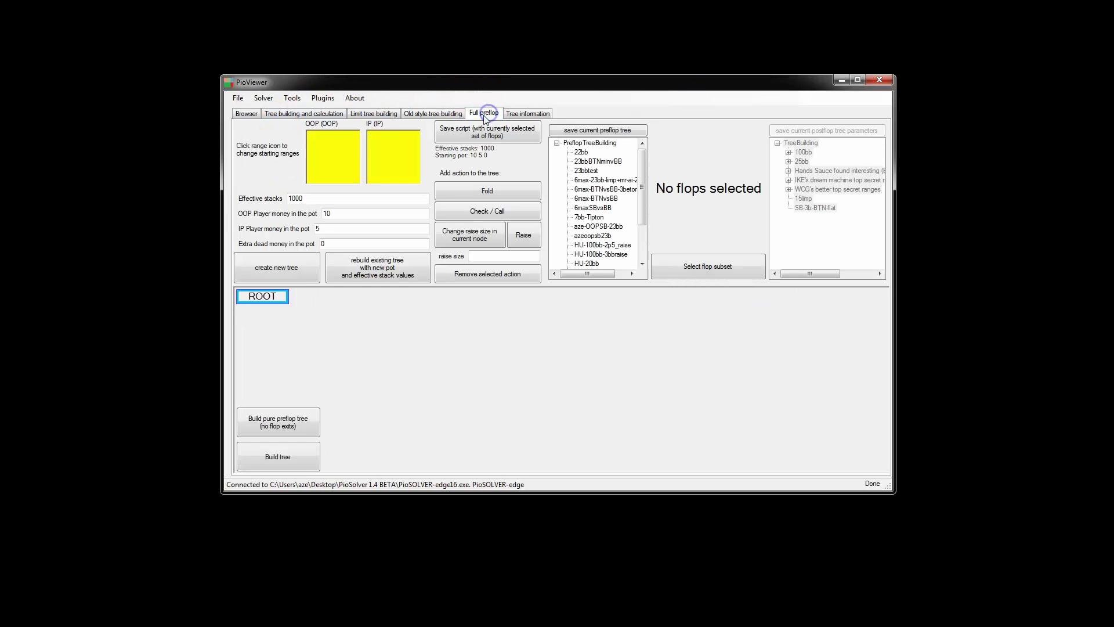
click(248, 115)
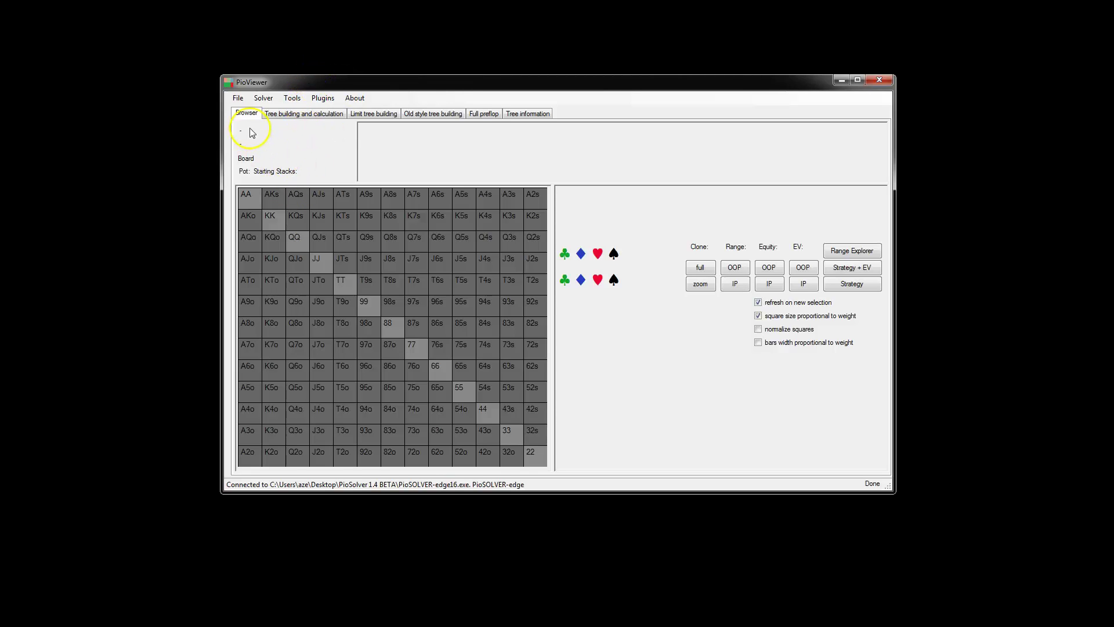
drag(301, 87, 303, 105)
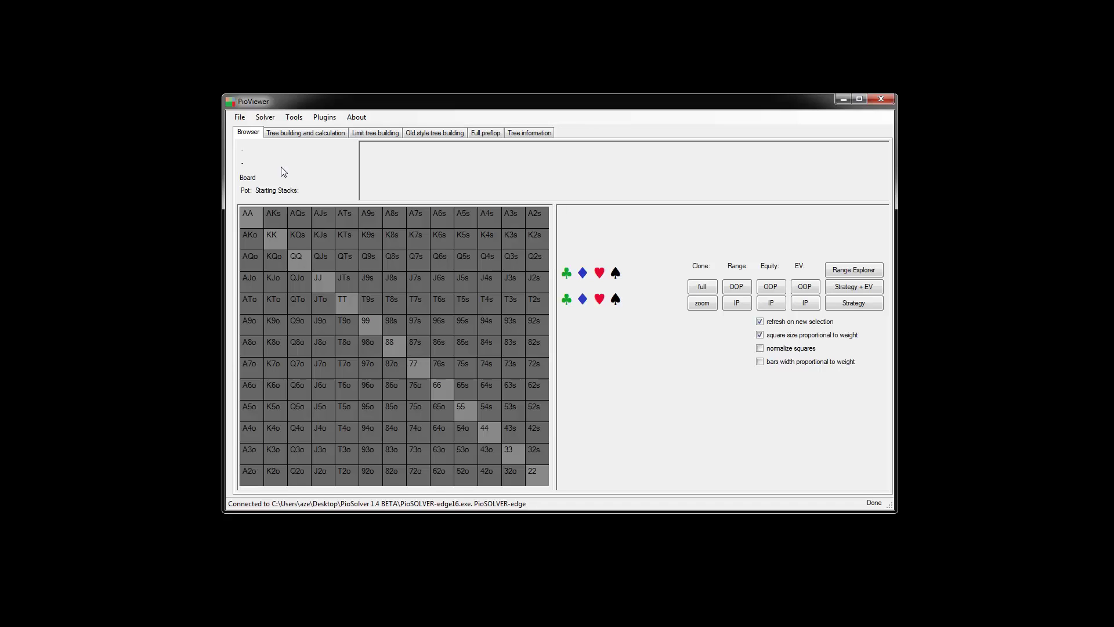
click(308, 171)
Step: Connect the viewer to the PioSOLVER-edge16 solver executable
click(265, 117)
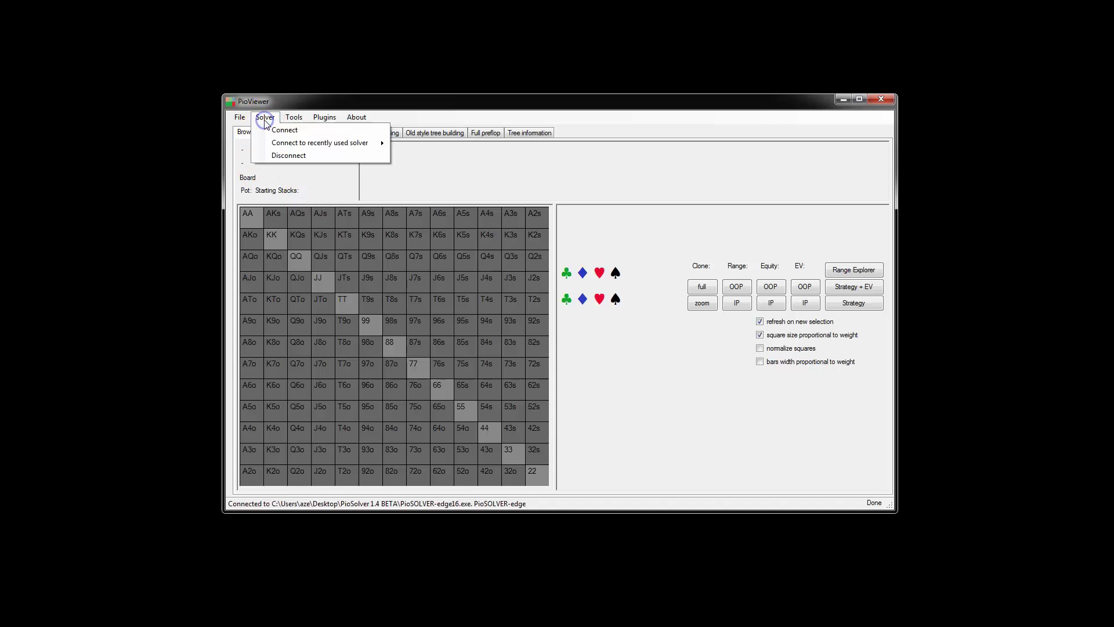
click(268, 130)
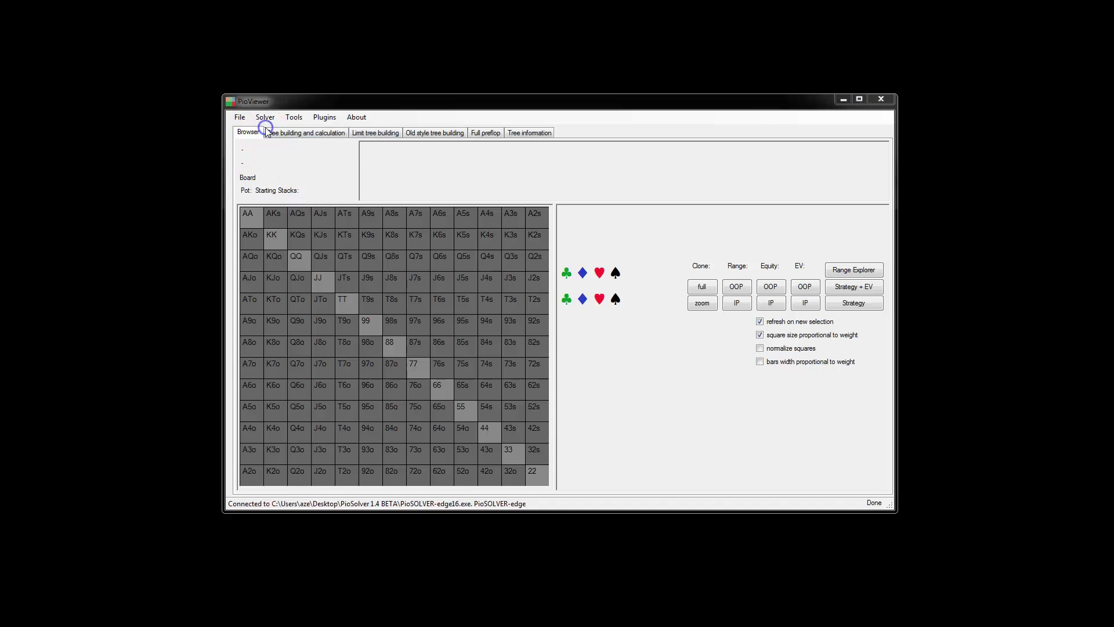
scroll(399, 243, down, 3)
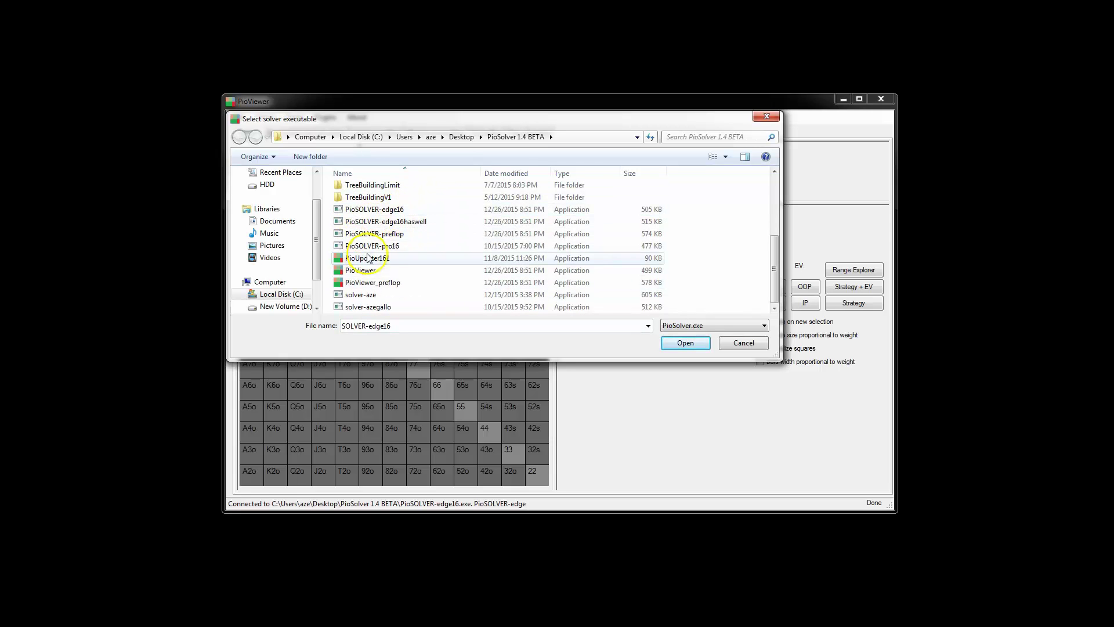
double_click(388, 211)
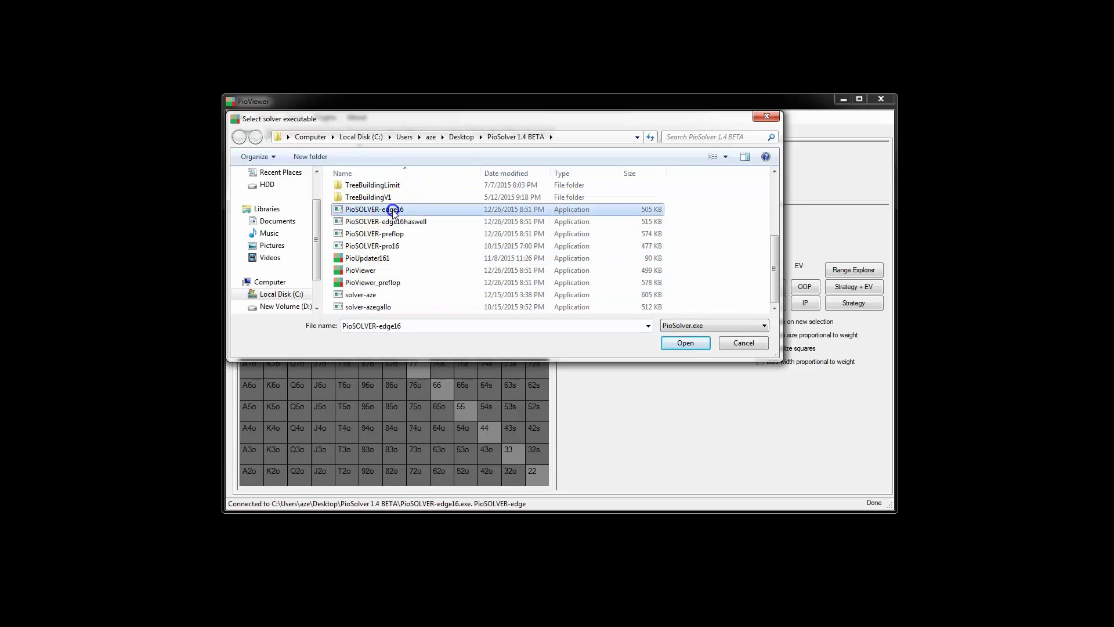
click(483, 443)
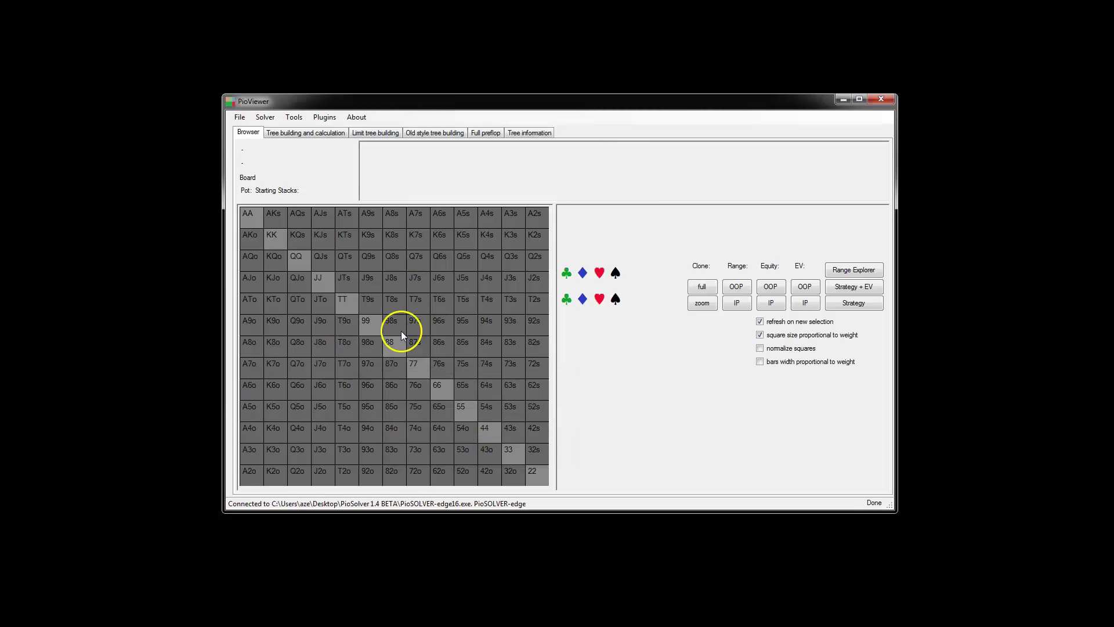
Step: Connect the viewer to the solver-aze solver executable in the PioSolver 1.4 BETA folder
click(266, 117)
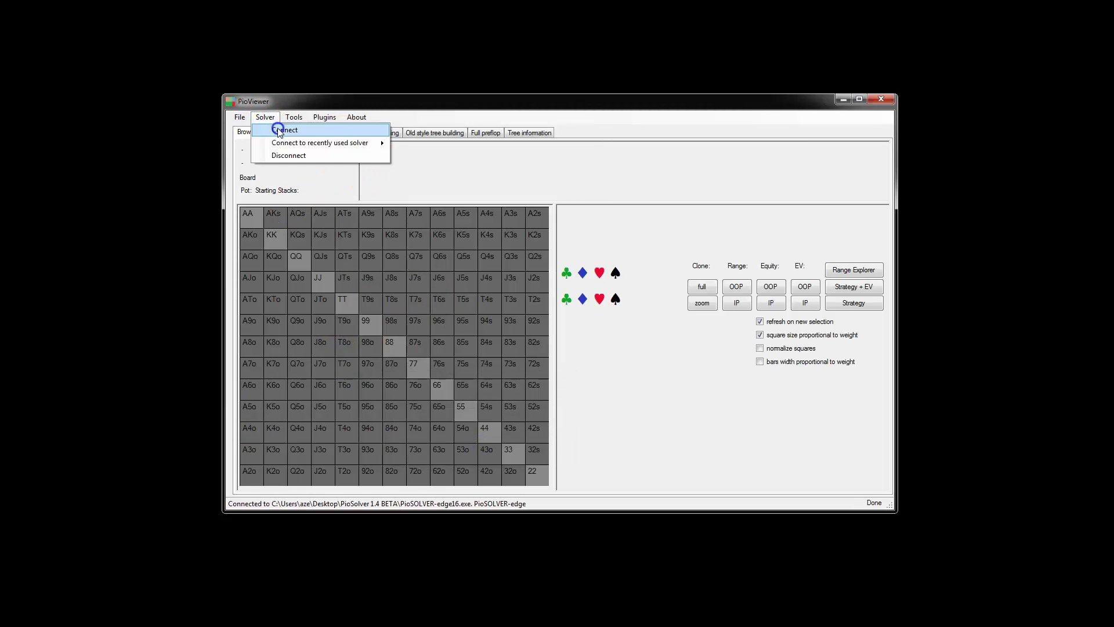
click(273, 127)
click(398, 264)
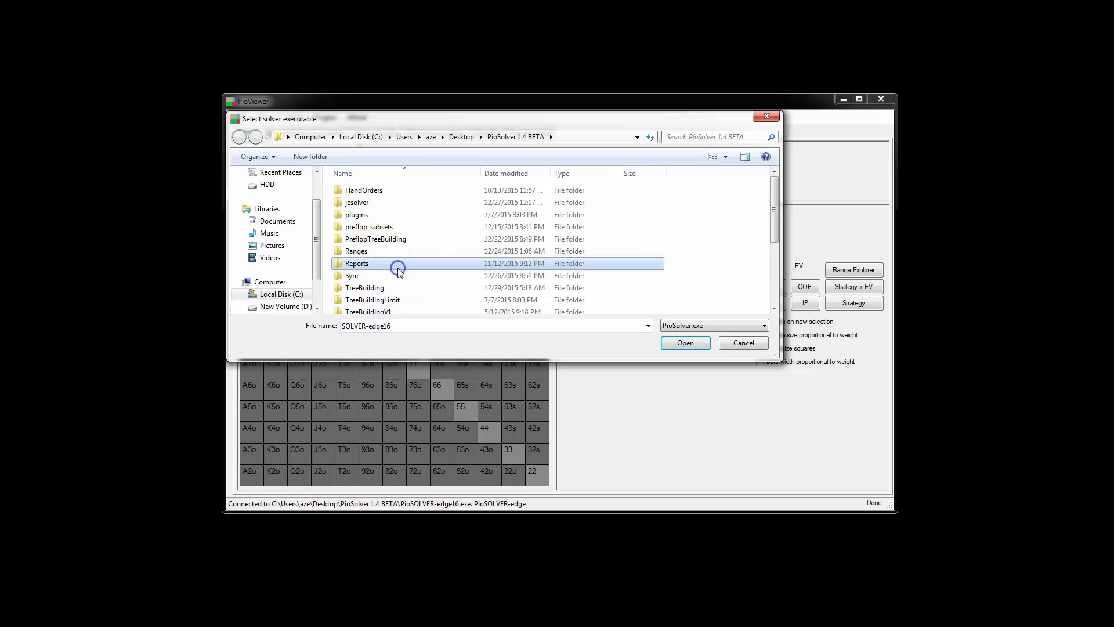
scroll(398, 266, down, 3)
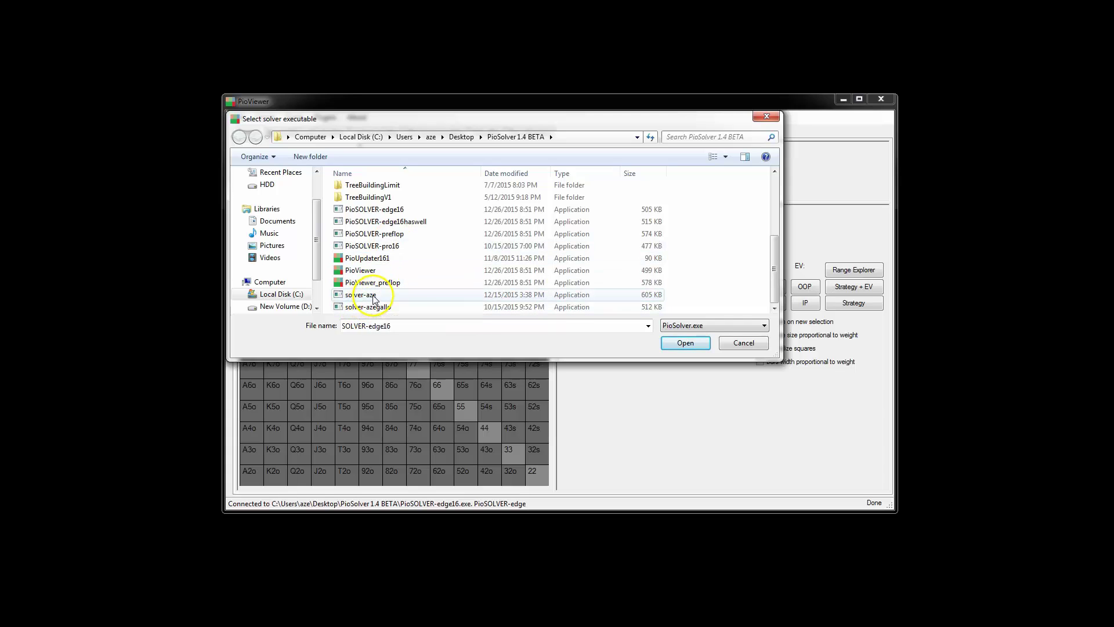
click(391, 237)
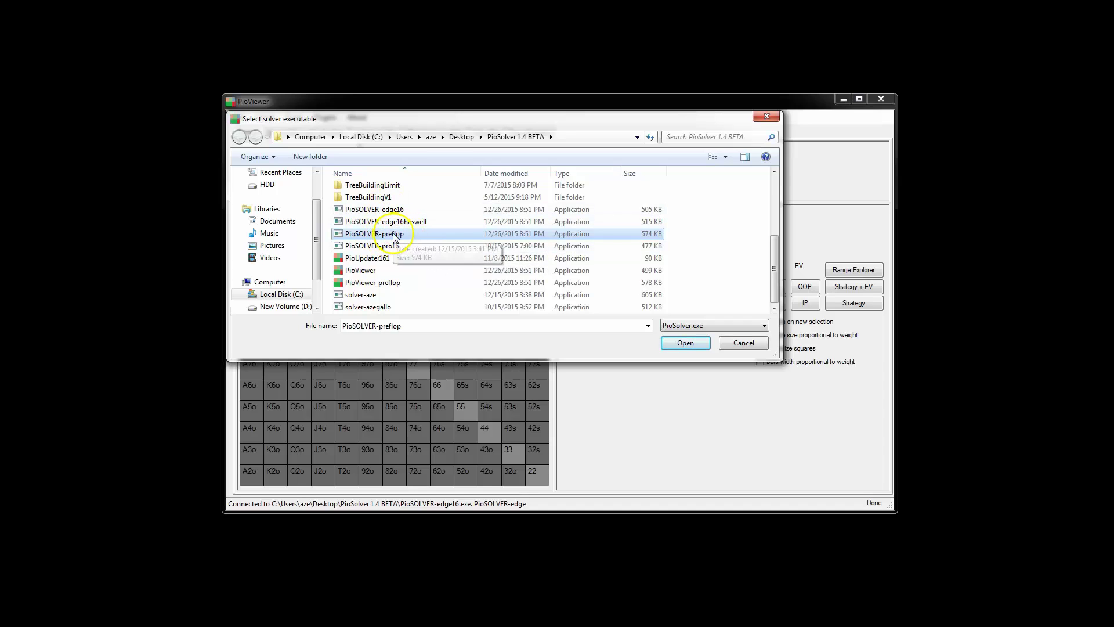
double_click(369, 295)
click(482, 442)
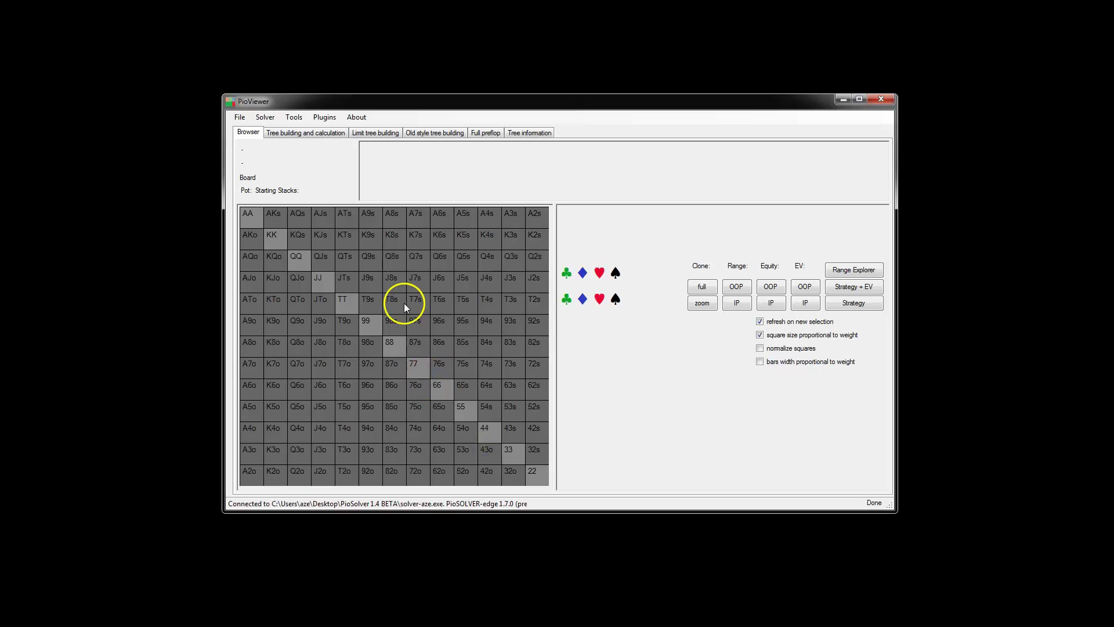
Step: Show the full preflop tree settings and enlarge the viewer window
click(486, 135)
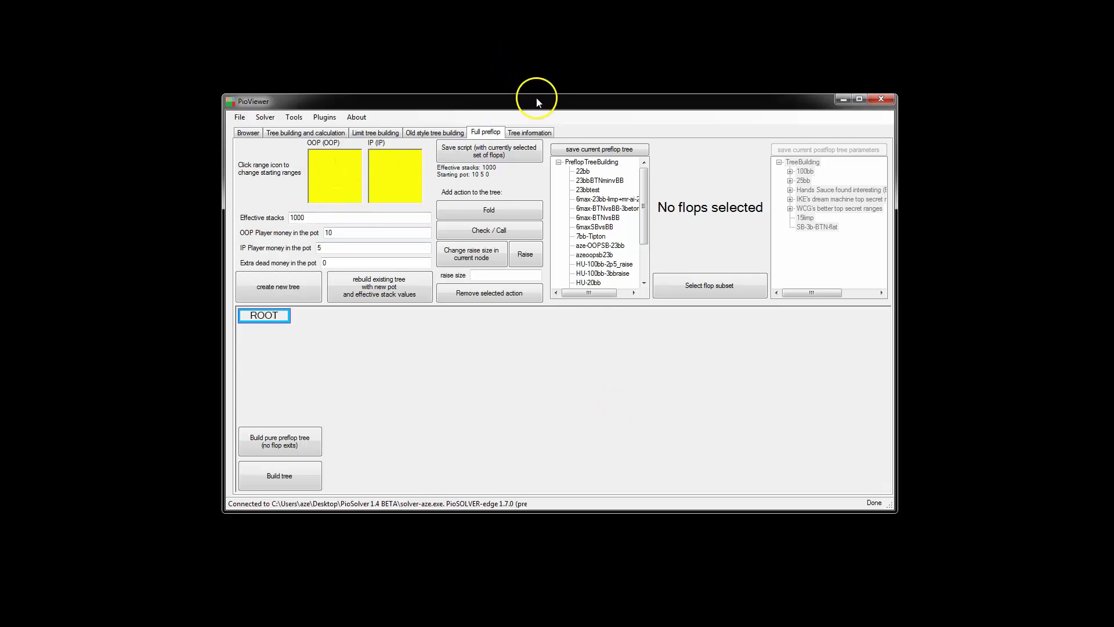
mouse_move(536, 97)
mouse_down()
mouse_move(532, 34)
mouse_move(528, 90)
mouse_up()
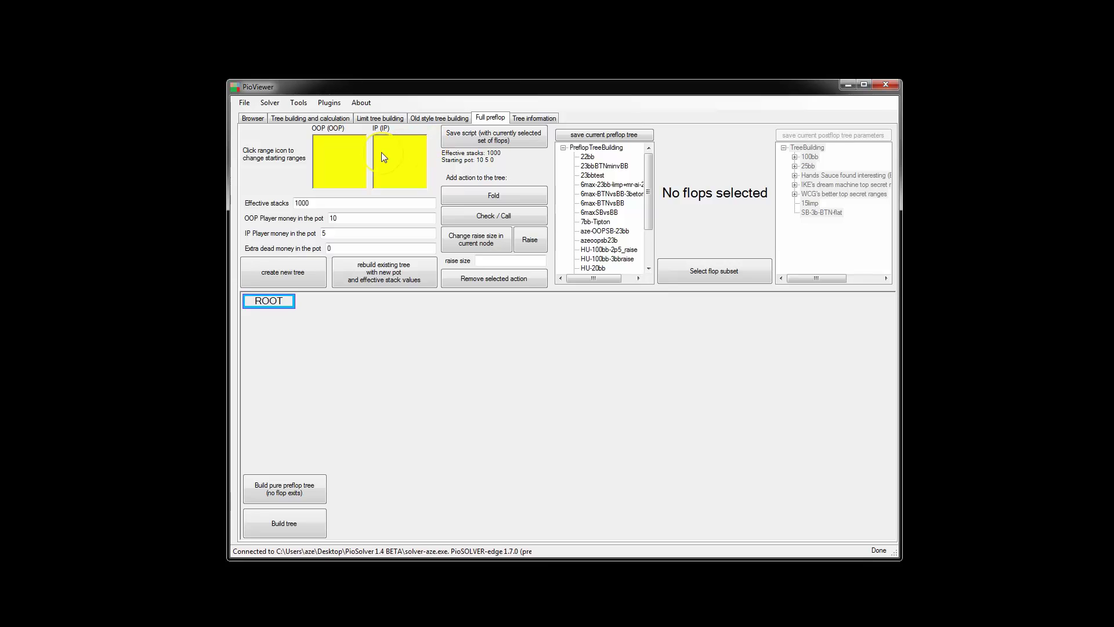
click(323, 128)
click(374, 156)
Step: Remove a block of weak offsuit hands from the IP player's starting range
click(394, 158)
drag(576, 50, 460, 127)
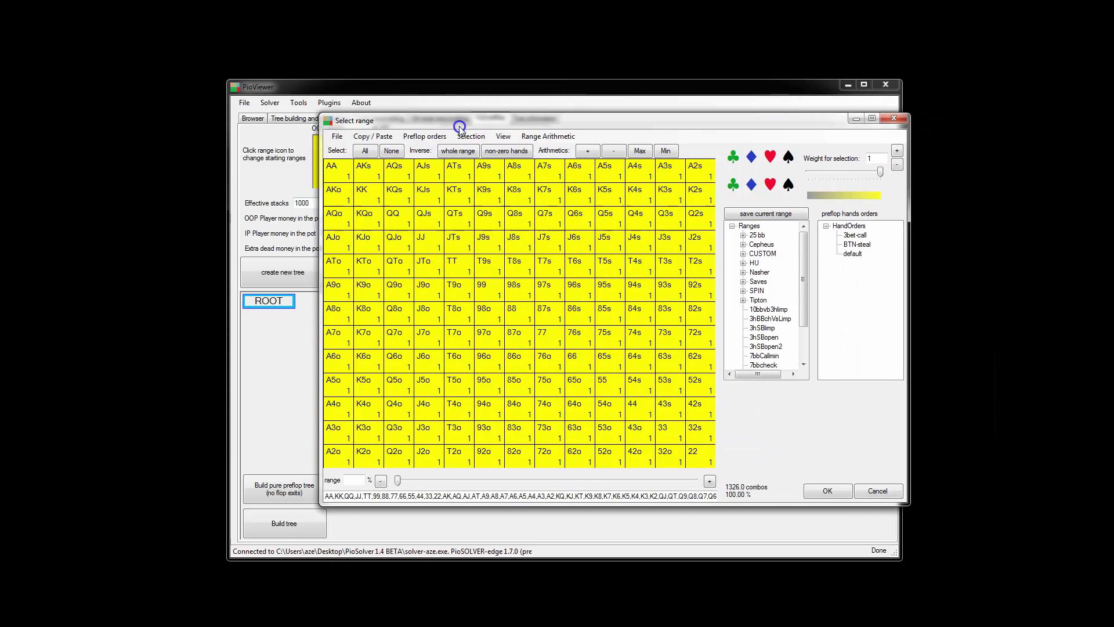
mouse_move(365, 465)
mouse_down()
mouse_move(371, 357)
mouse_move(428, 430)
mouse_move(455, 410)
mouse_move(492, 450)
mouse_move(524, 451)
mouse_move(567, 418)
mouse_move(574, 438)
mouse_move(619, 464)
mouse_move(642, 443)
mouse_move(549, 403)
mouse_up()
click(832, 493)
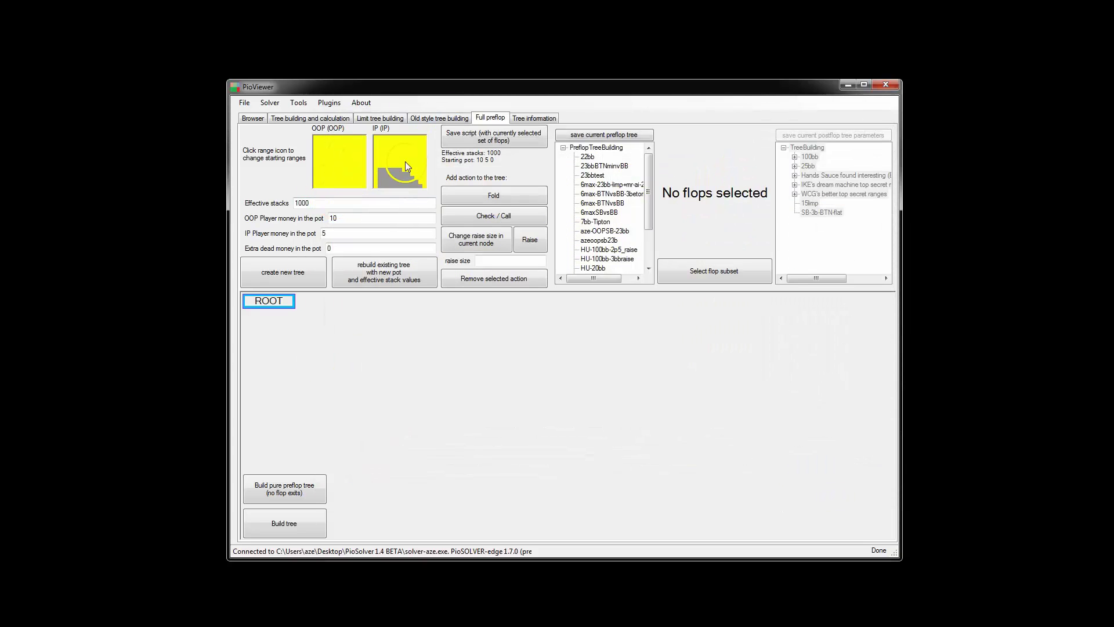
click(277, 301)
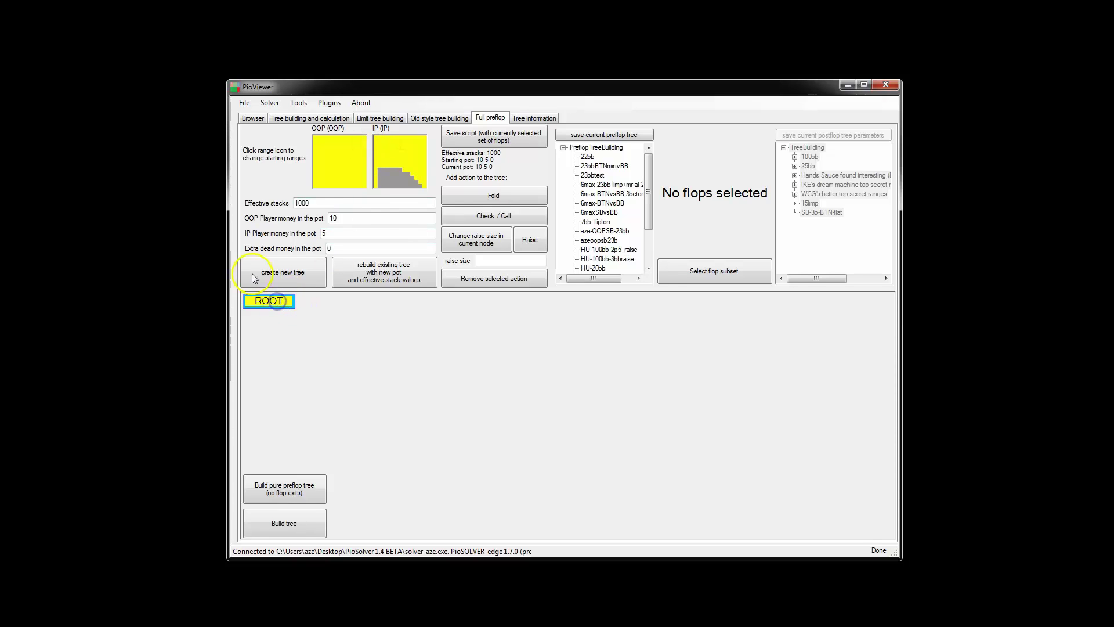
Step: Set the IP player's starting range back to 100% of hands
click(402, 145)
drag(396, 480, 801, 467)
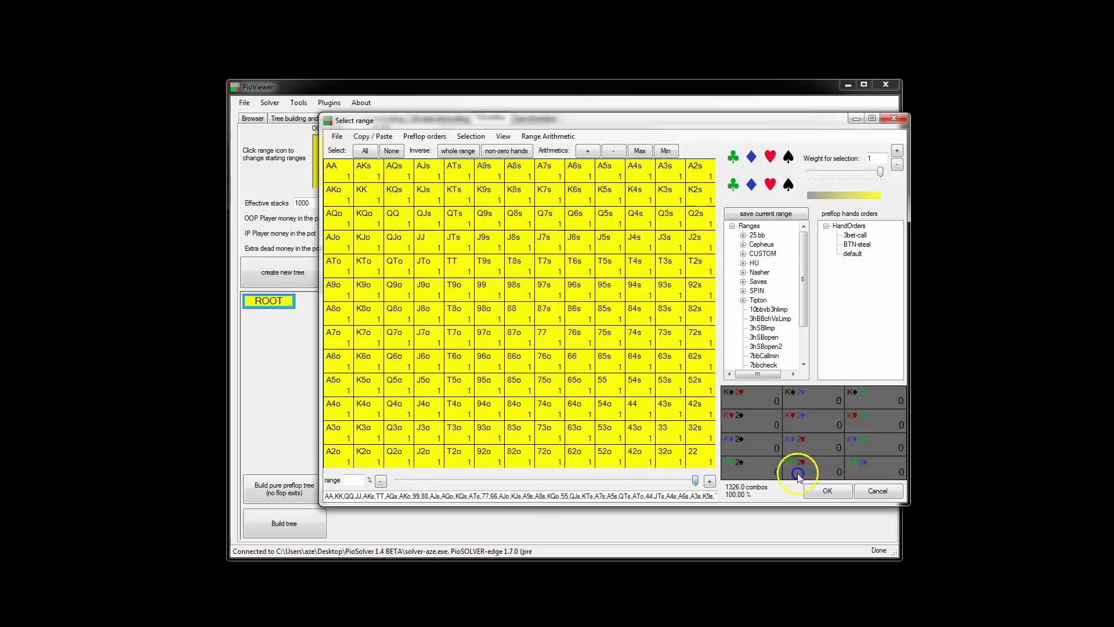
click(842, 491)
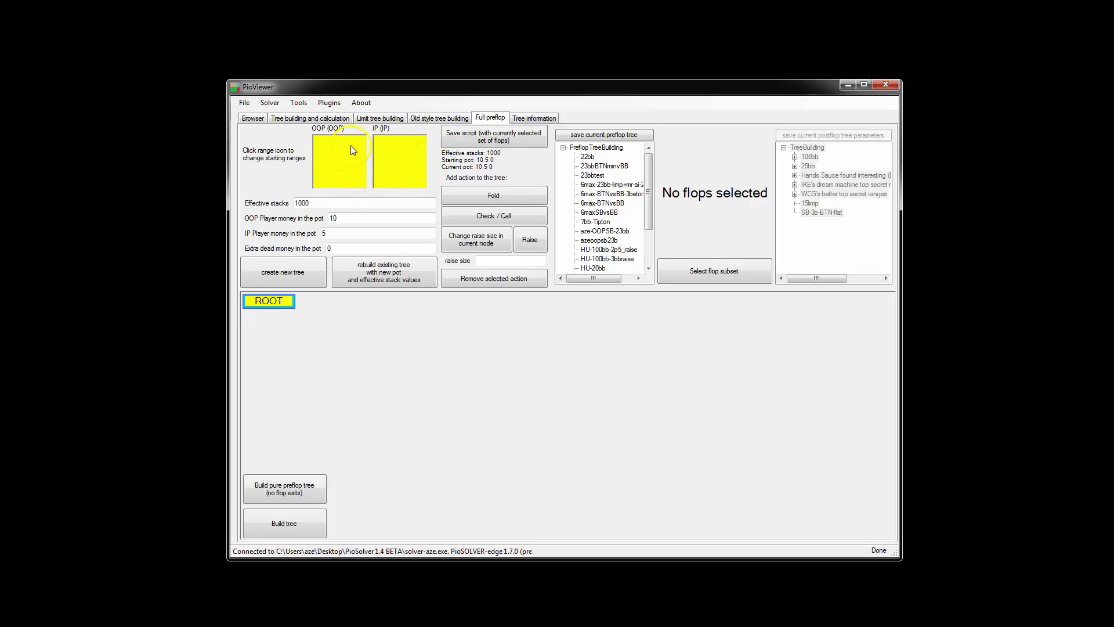
Step: Set the OOP player's money in the pot to 5 and the IP player's to 10
drag(313, 203, 251, 209)
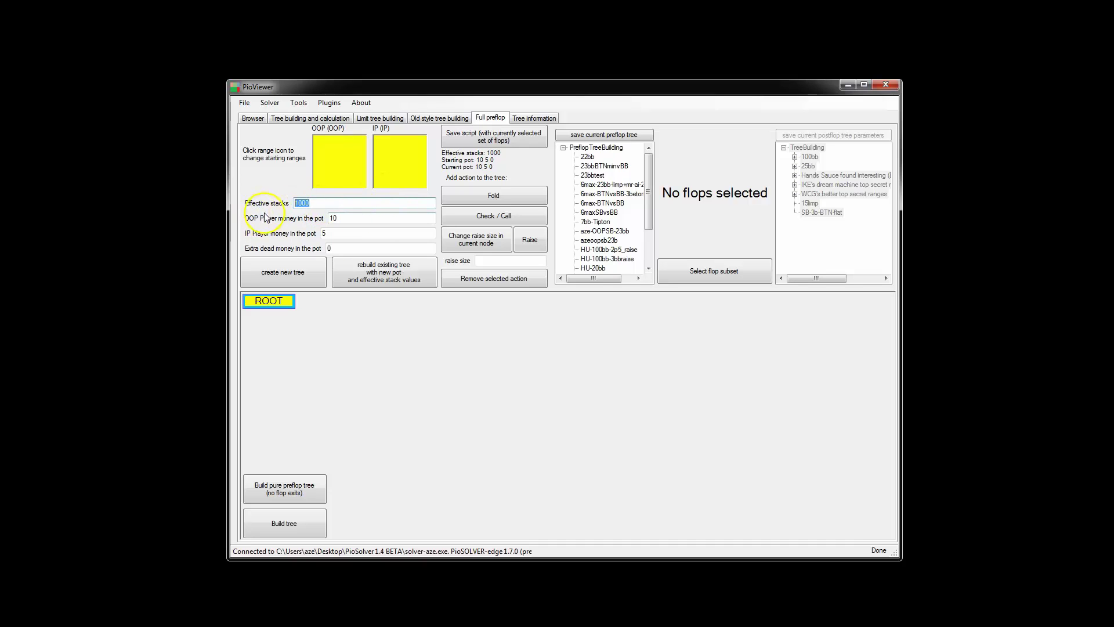
key(Tab)
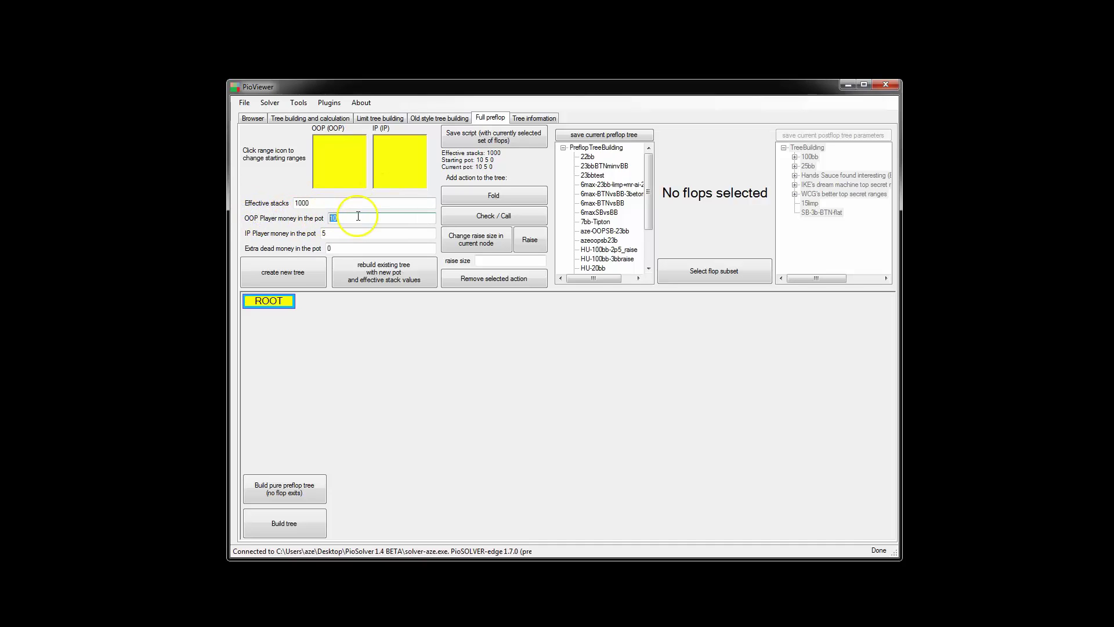
key(Tab)
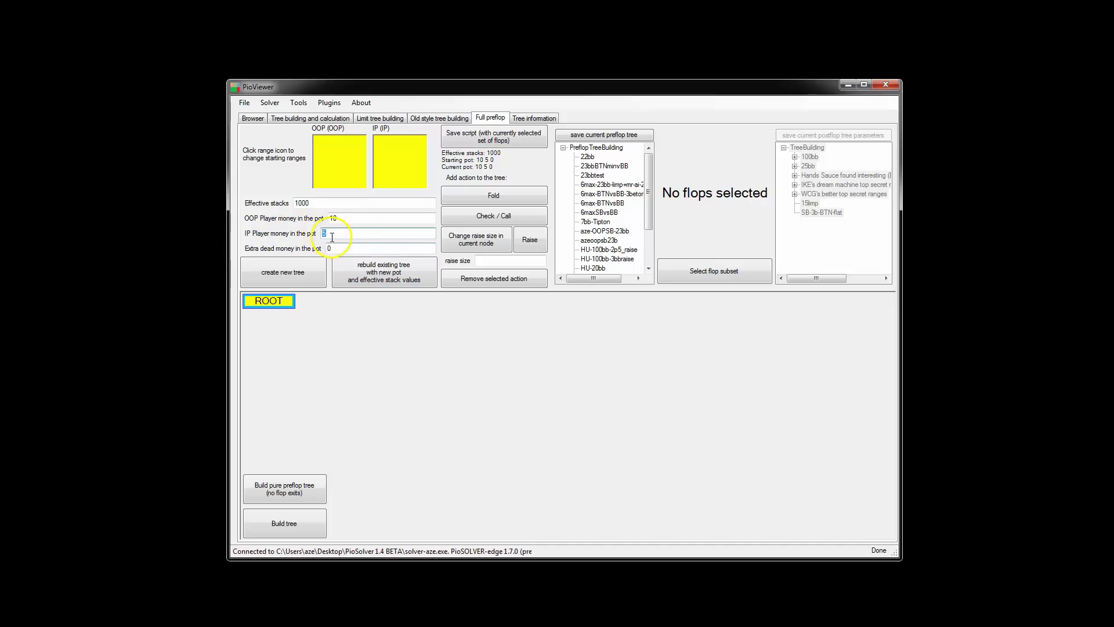
key(Tab)
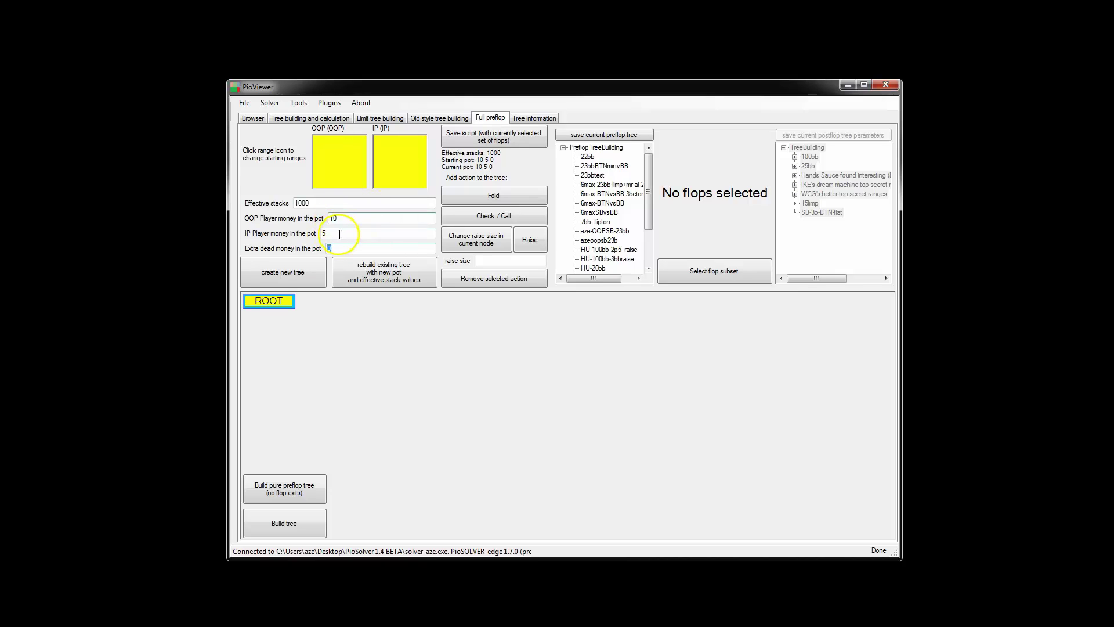
click(334, 233)
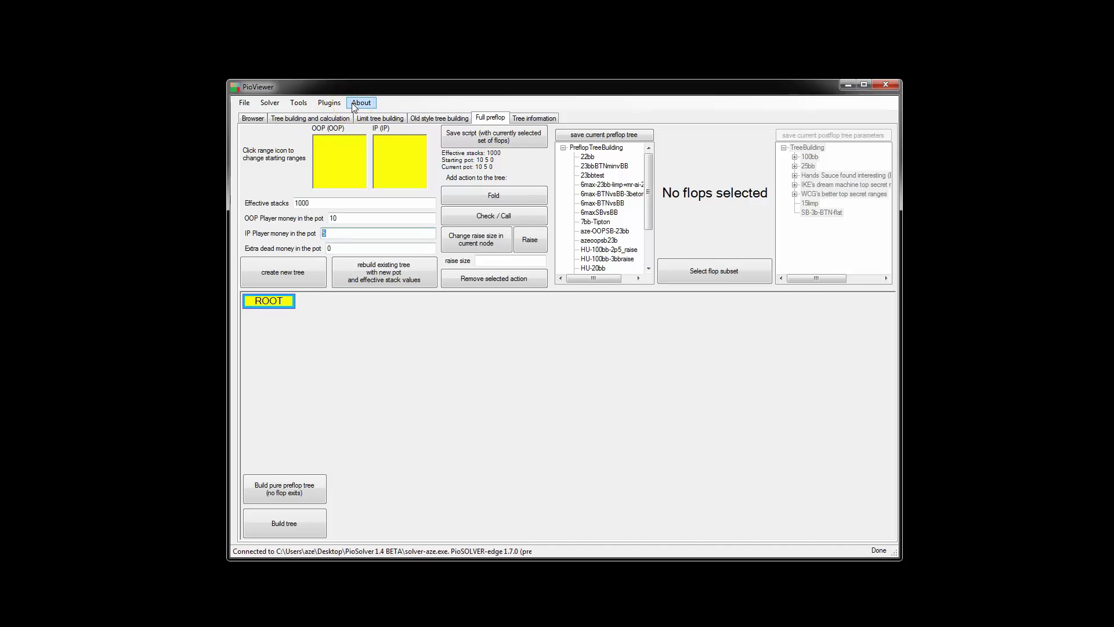
text(10)
key(shift+Tab)
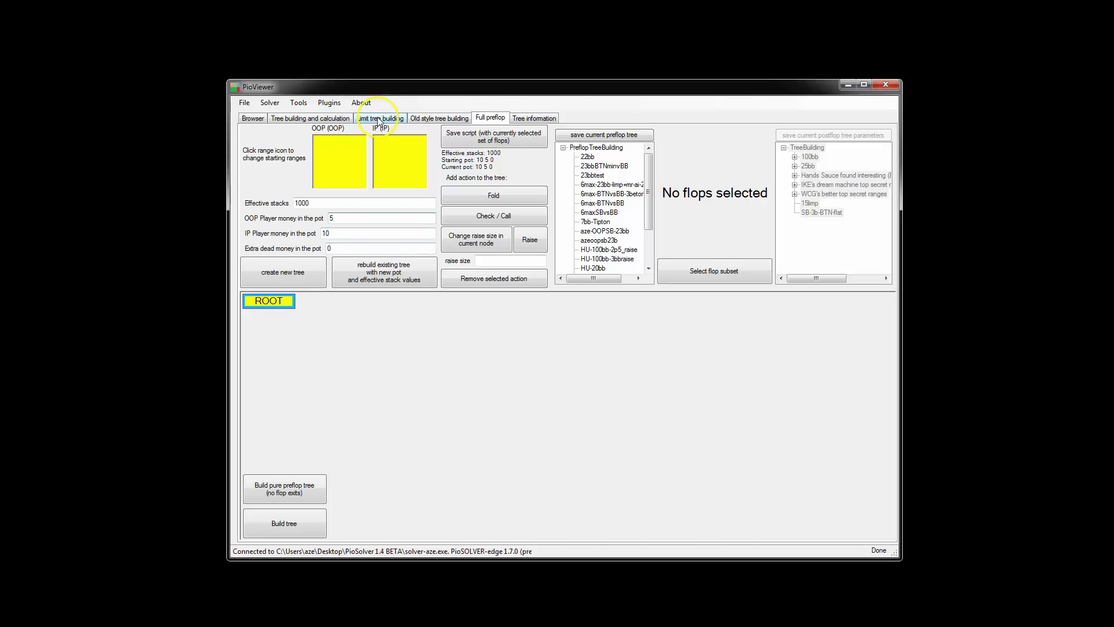
Step: Set the OOP player's money in the pot to 10 and the IP player's to 5
drag(351, 217, 282, 218)
text(10)
key(Tab)
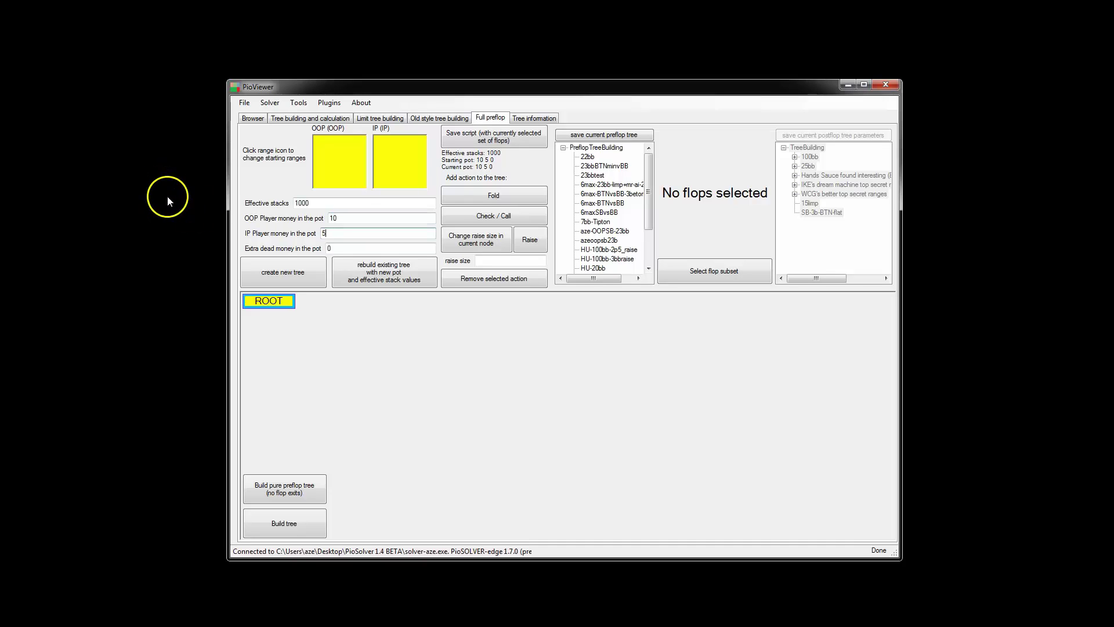
Step: Try 0 as the IP player's money with 5 extra dead money, and return these values to 5 and 0
drag(344, 248, 275, 246)
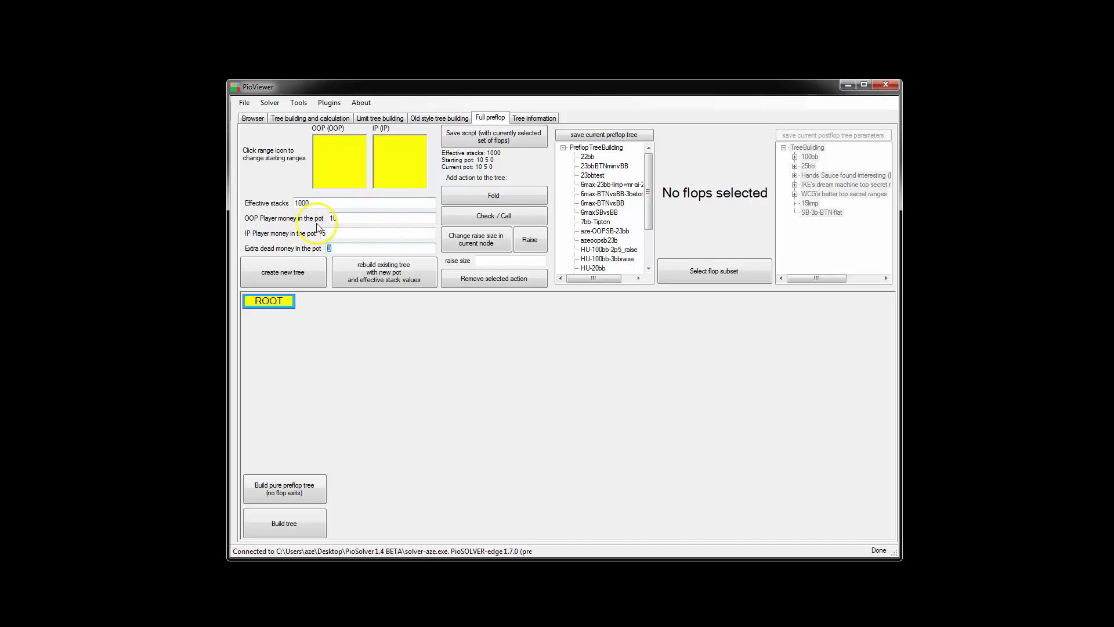
drag(361, 235, 137, 211)
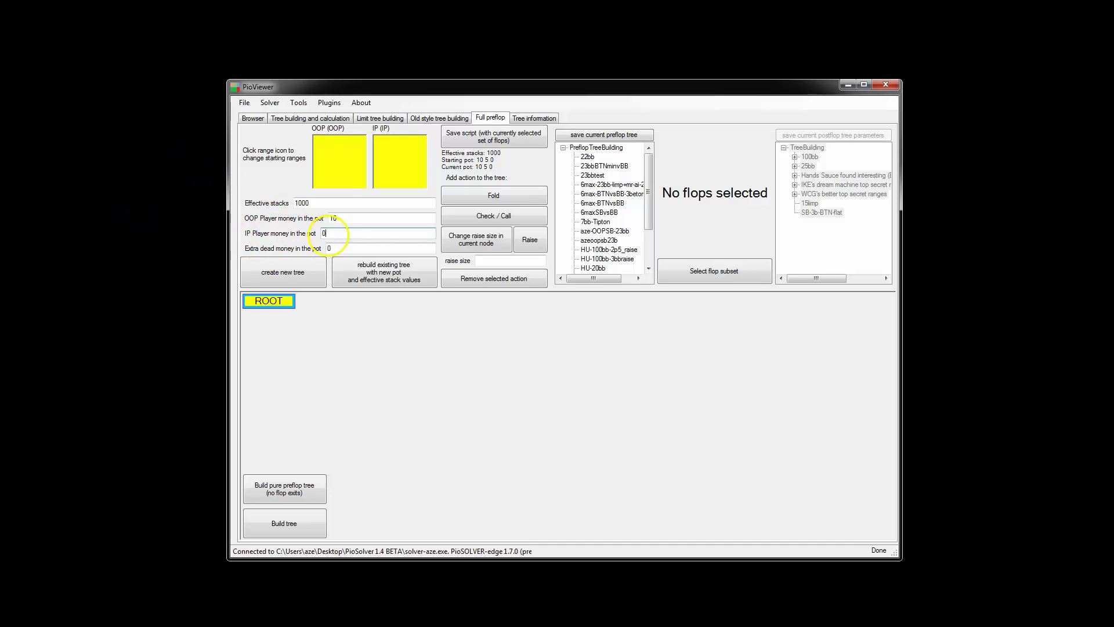
drag(373, 219, 224, 219)
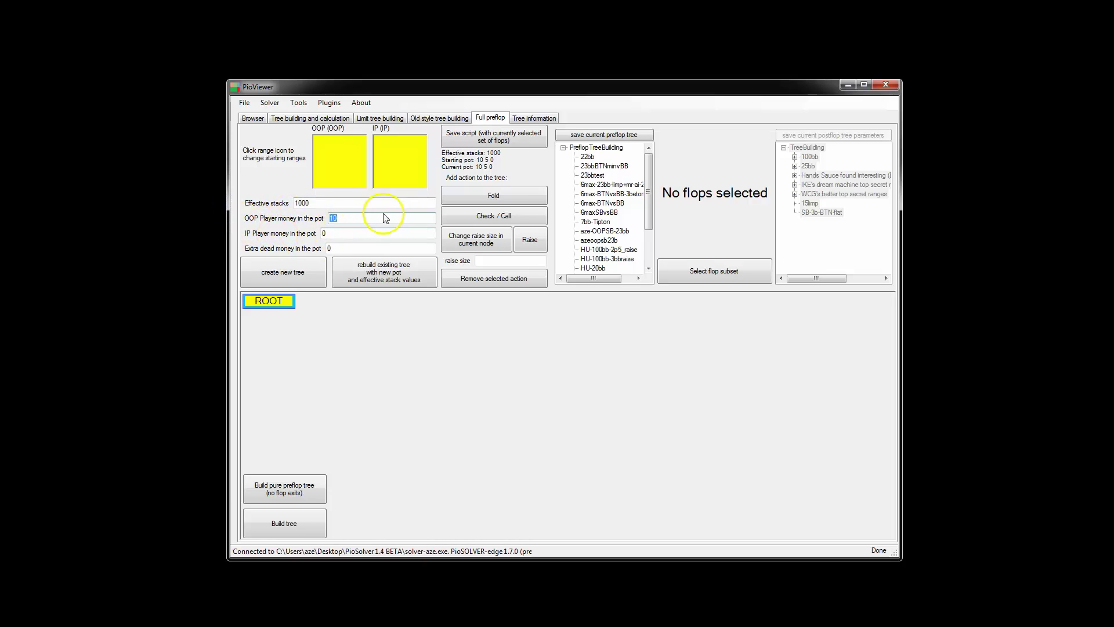
drag(361, 247, 327, 242)
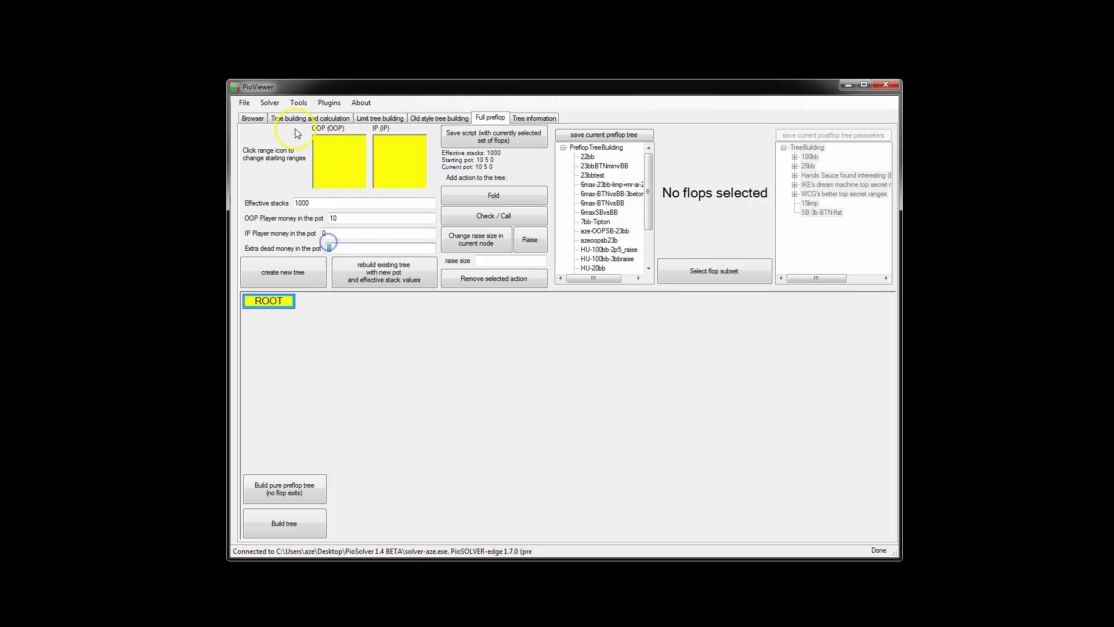
text(5)
click(336, 231)
drag(337, 232, 308, 64)
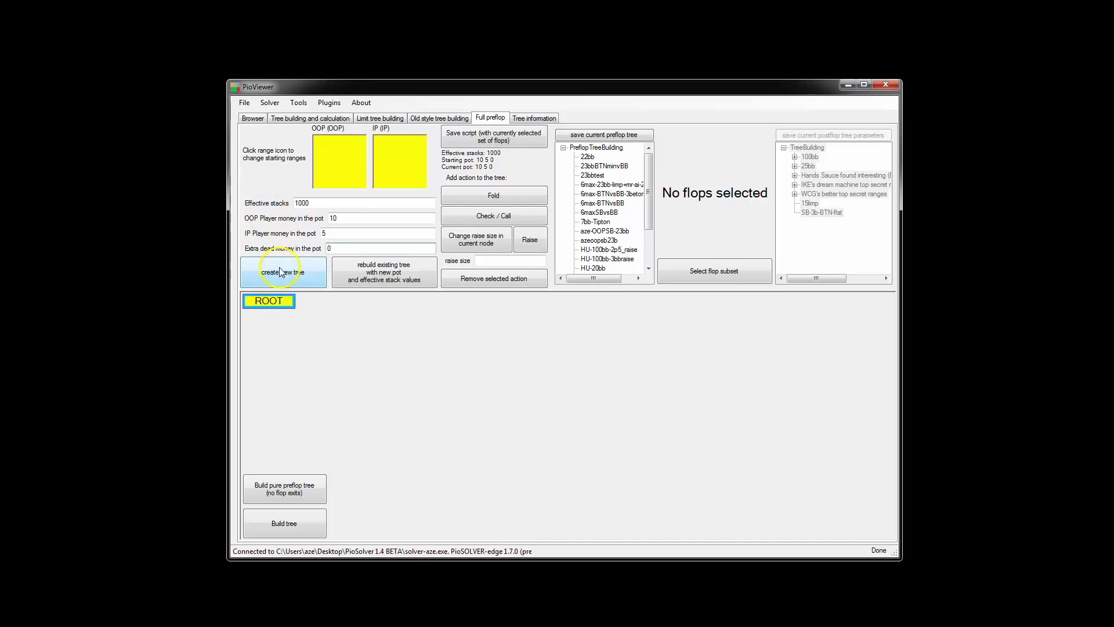
Step: Set the OOP player's money in the pot to 5
click(315, 203)
double_click(315, 203)
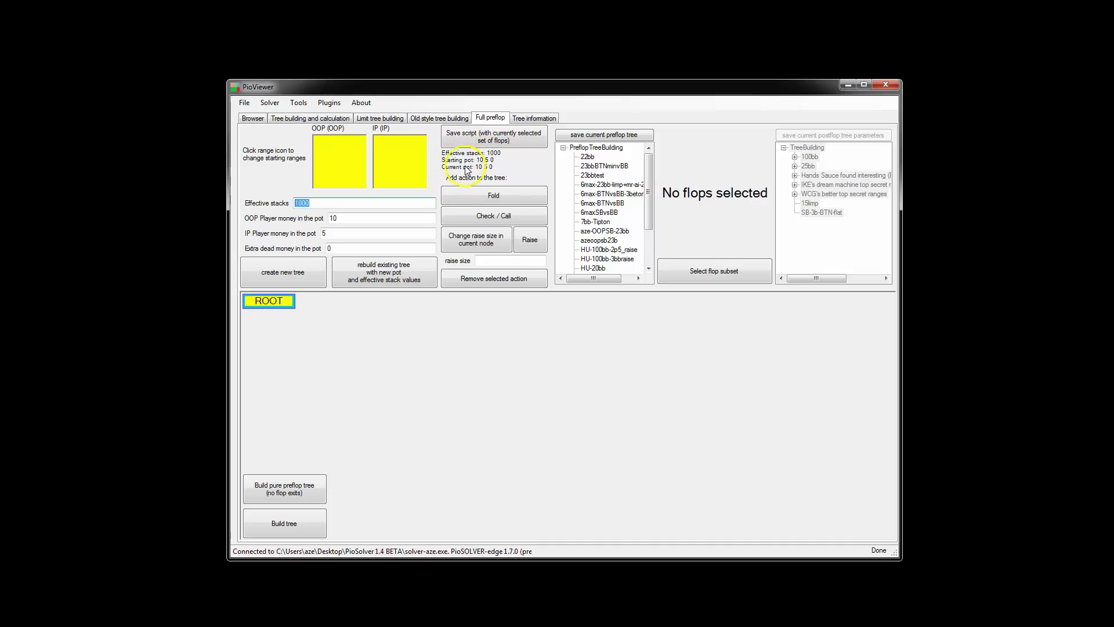
double_click(343, 218)
text(5)
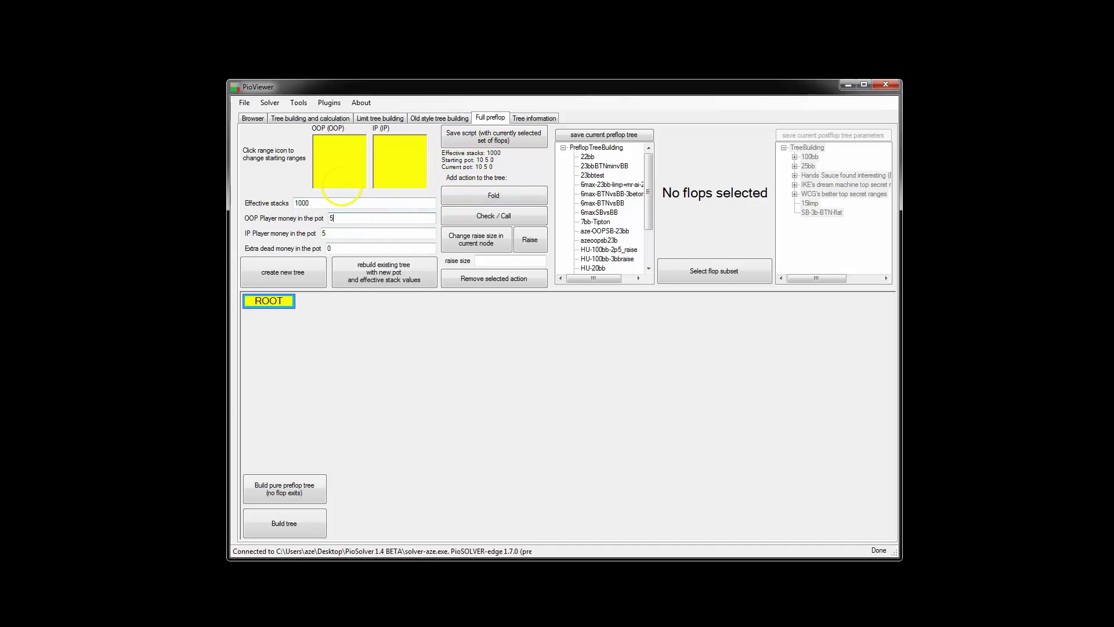
Step: Try 5555 as the IP player's money in the pot and set the effective stacks to 500
click(334, 234)
text(555)
click(332, 200)
text(111)
drag(356, 203, 238, 200)
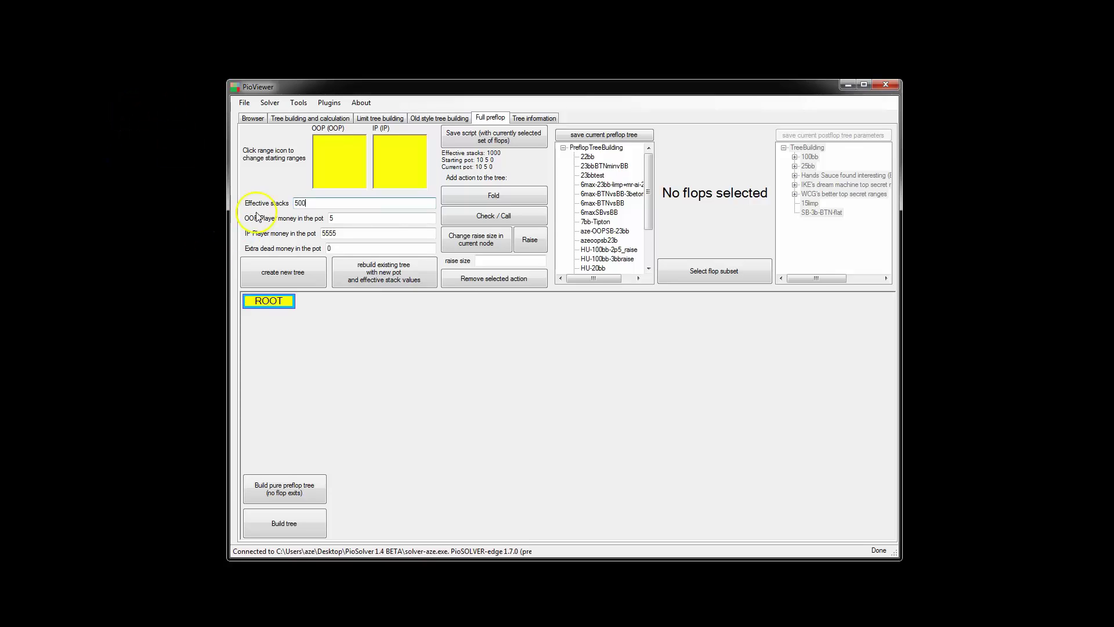
Step: Set the OOP player's money in the pot to 10, the IP player's to 0 and the extra dead money to 5
click(336, 219)
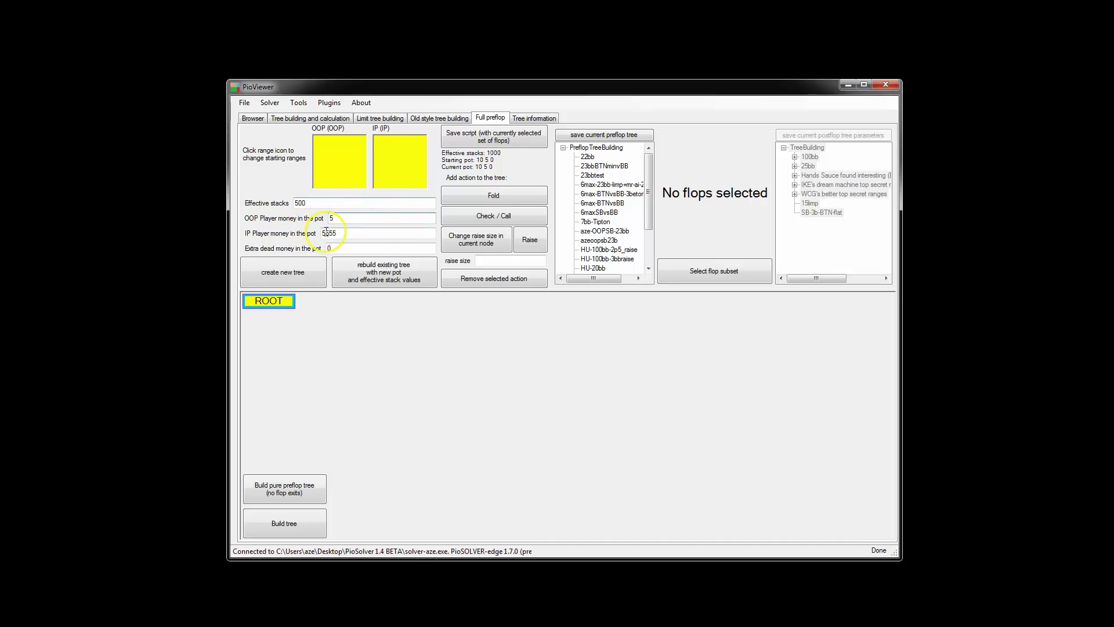
drag(340, 219, 250, 219)
double_click(368, 223)
key(Tab)
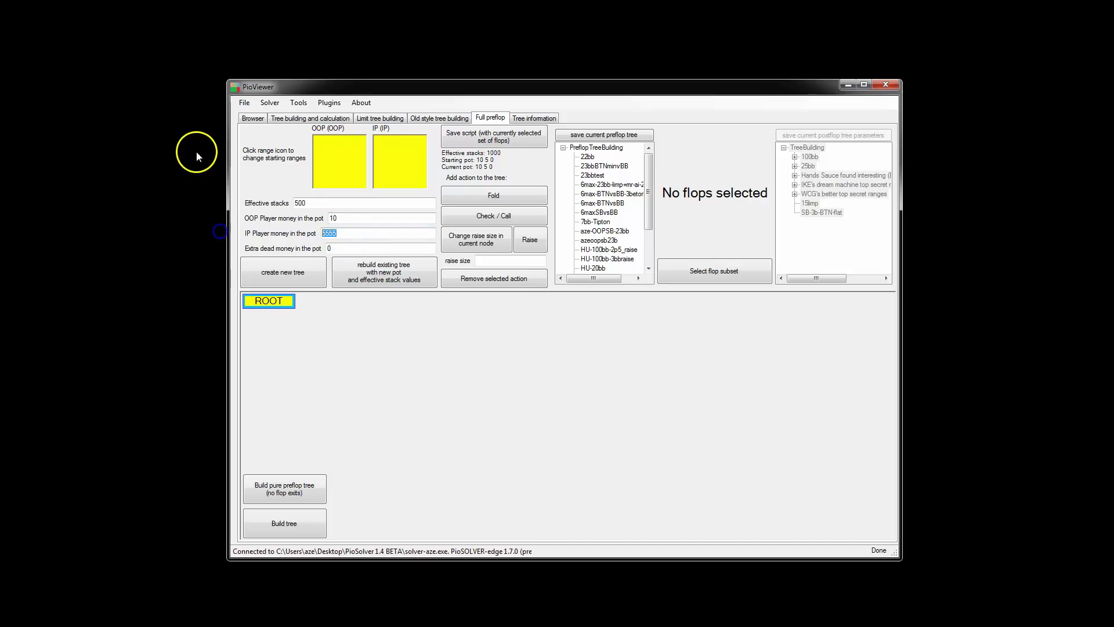
text(0)
key(Tab)
key(BackSpace)
text(5)
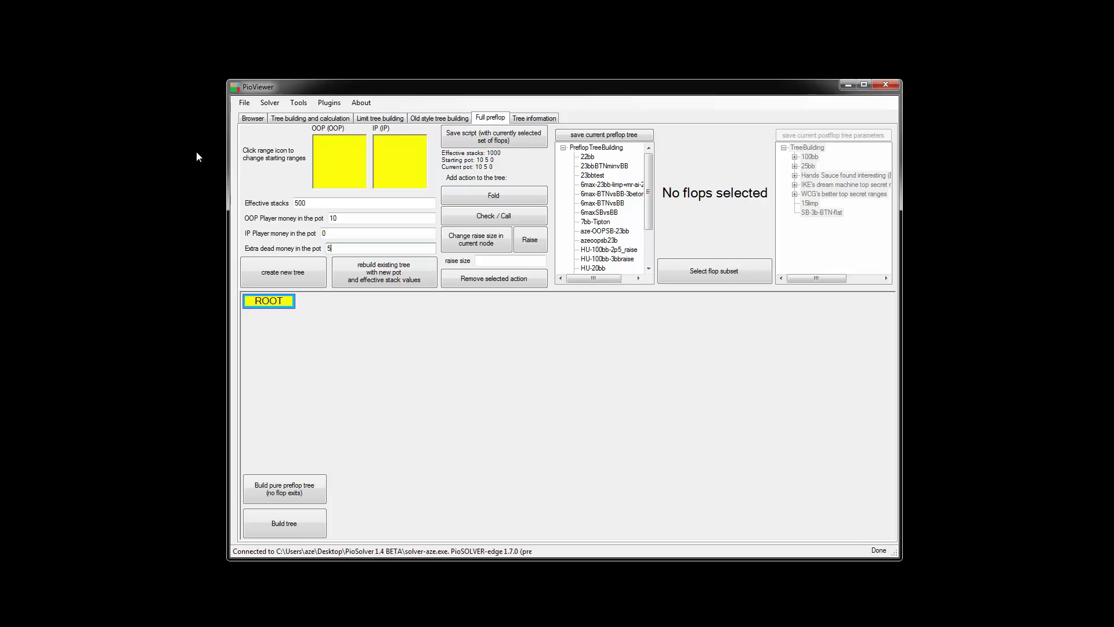
double_click(346, 251)
Step: Create a new preflop tree and add a raise to 25 at its root
click(283, 274)
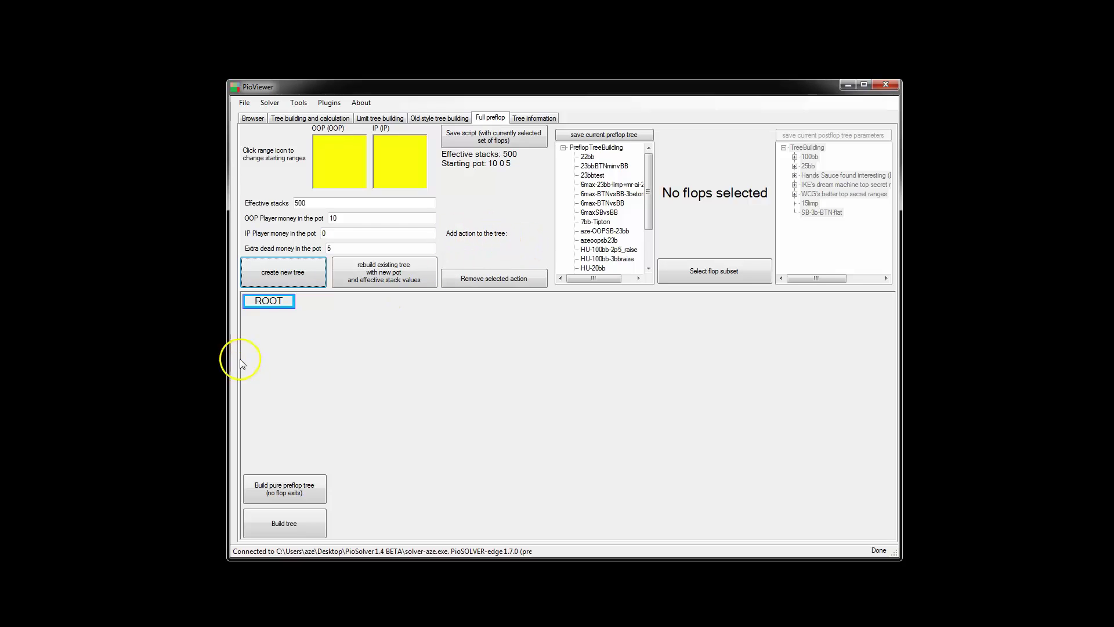
click(268, 304)
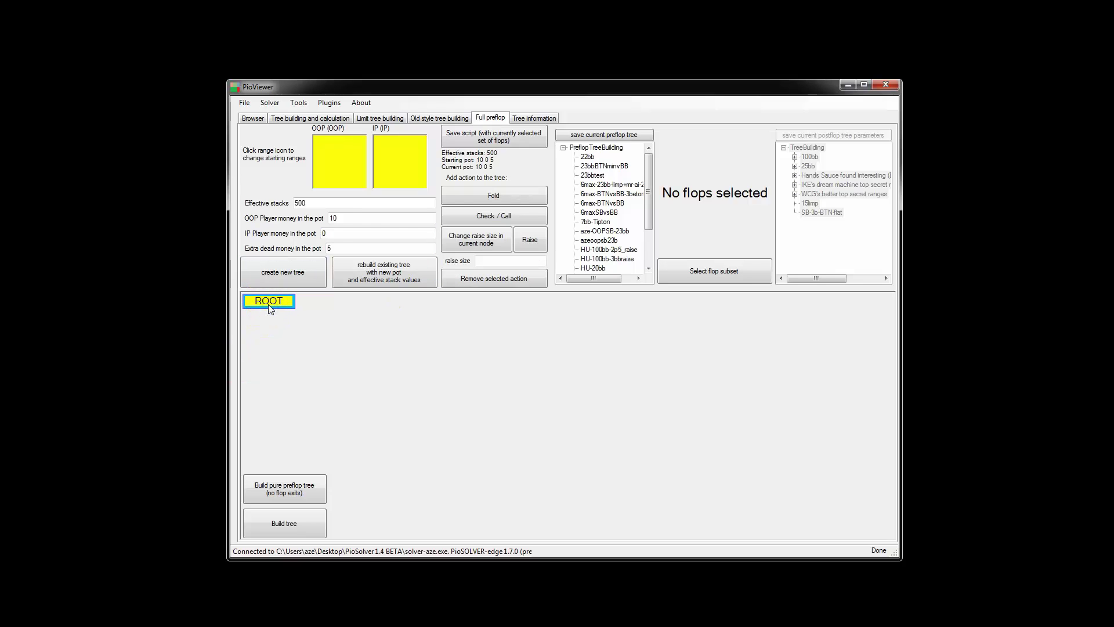
click(496, 262)
click(521, 237)
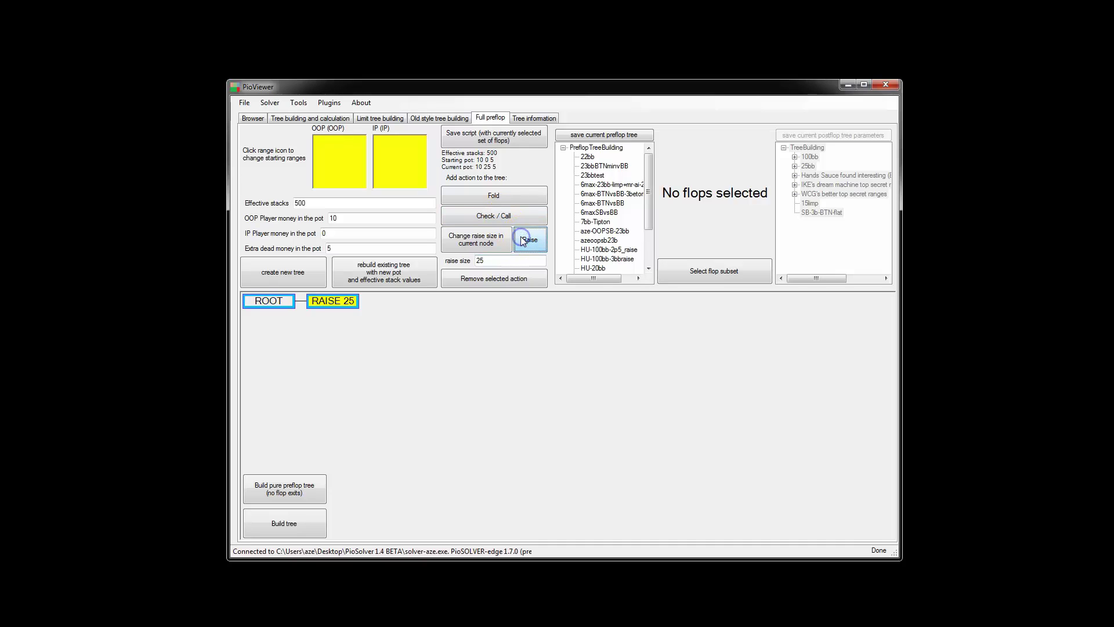
Step: Add a re-raise to 70 as a response to the raise to 25
click(336, 307)
click(329, 303)
drag(491, 261, 449, 261)
text(70)
click(529, 239)
Step: Add an all-in response to the raise to 25, entering 5555 as the oversized raise amount
click(332, 304)
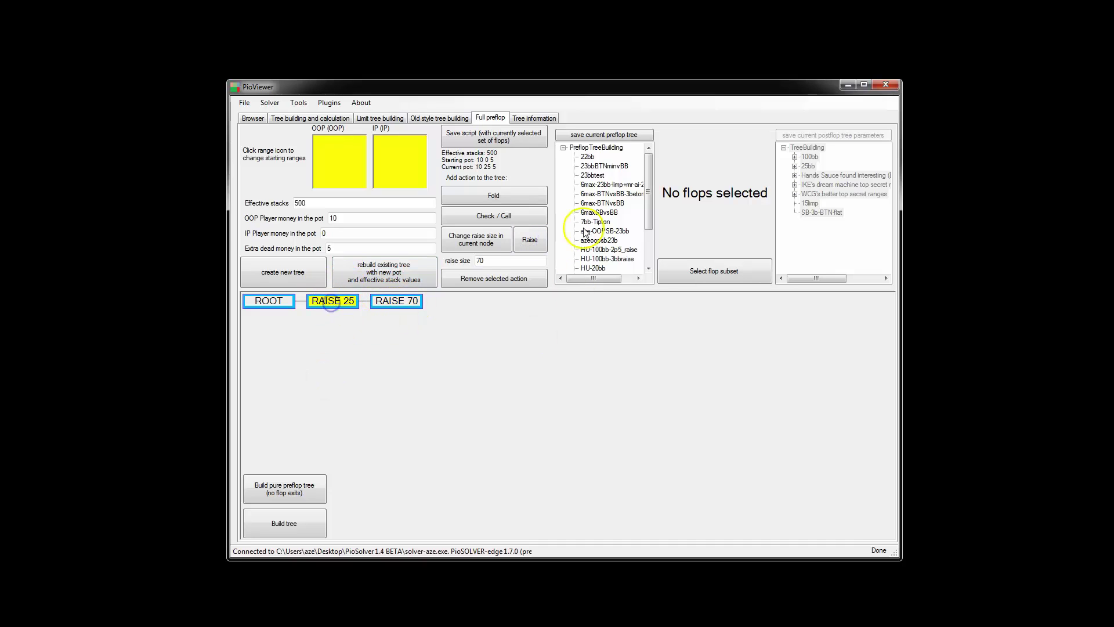
drag(491, 260, 442, 261)
text(5555)
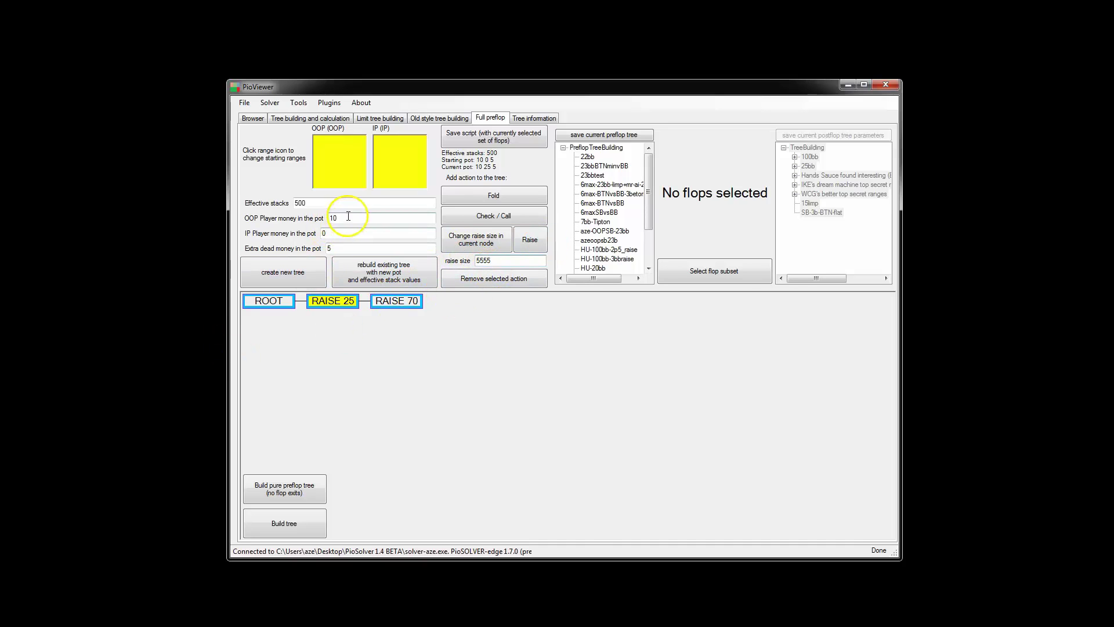
click(531, 240)
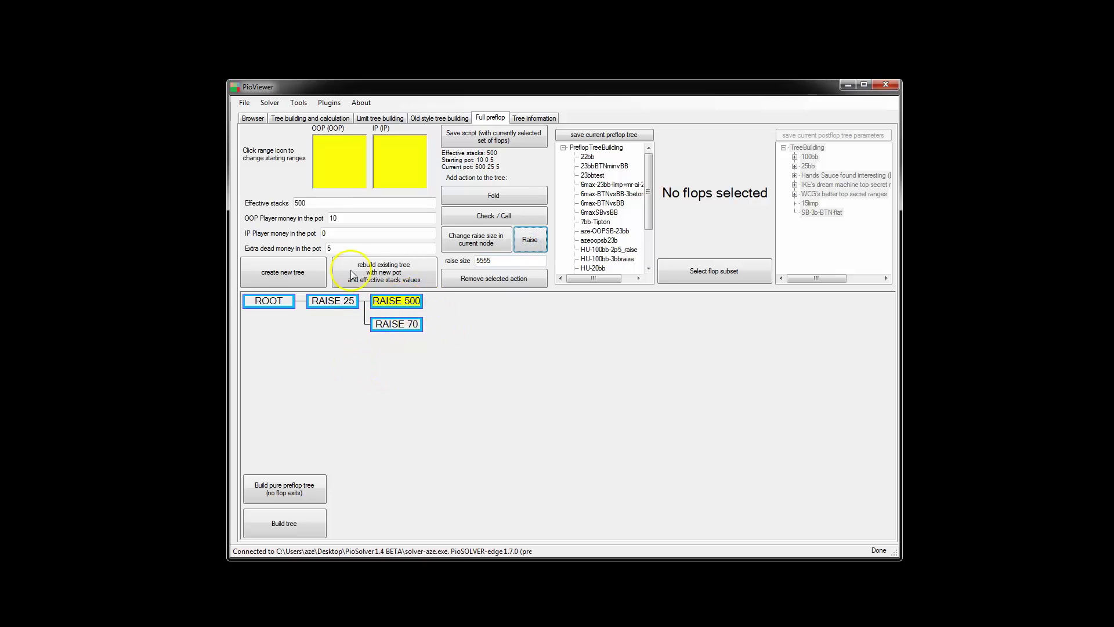
Step: Add call and fold responses to the raise to 25
click(325, 315)
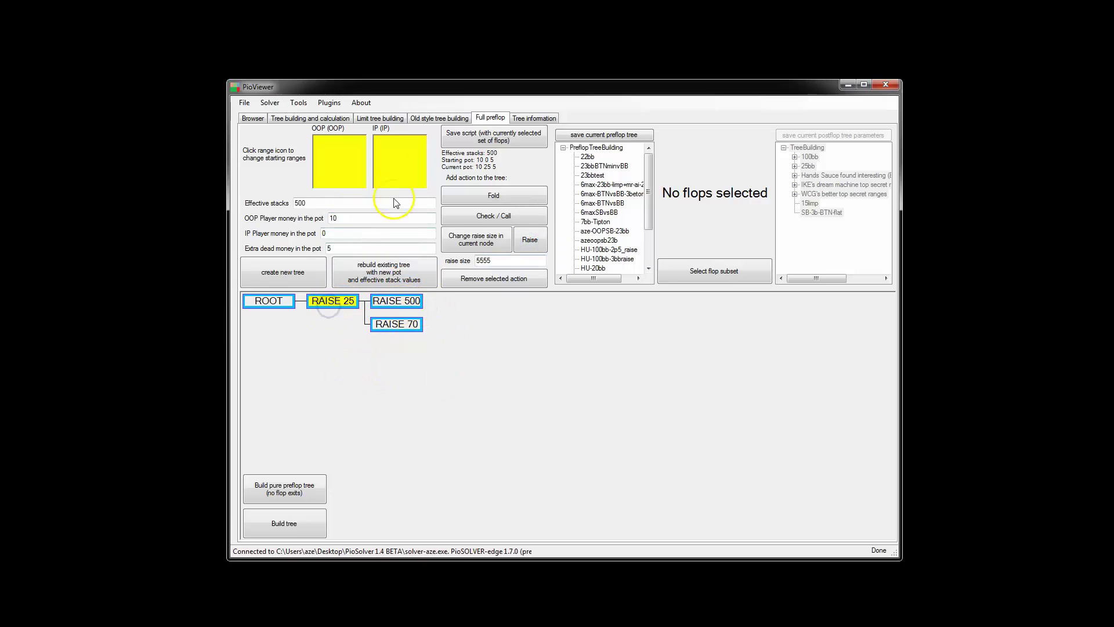
click(506, 214)
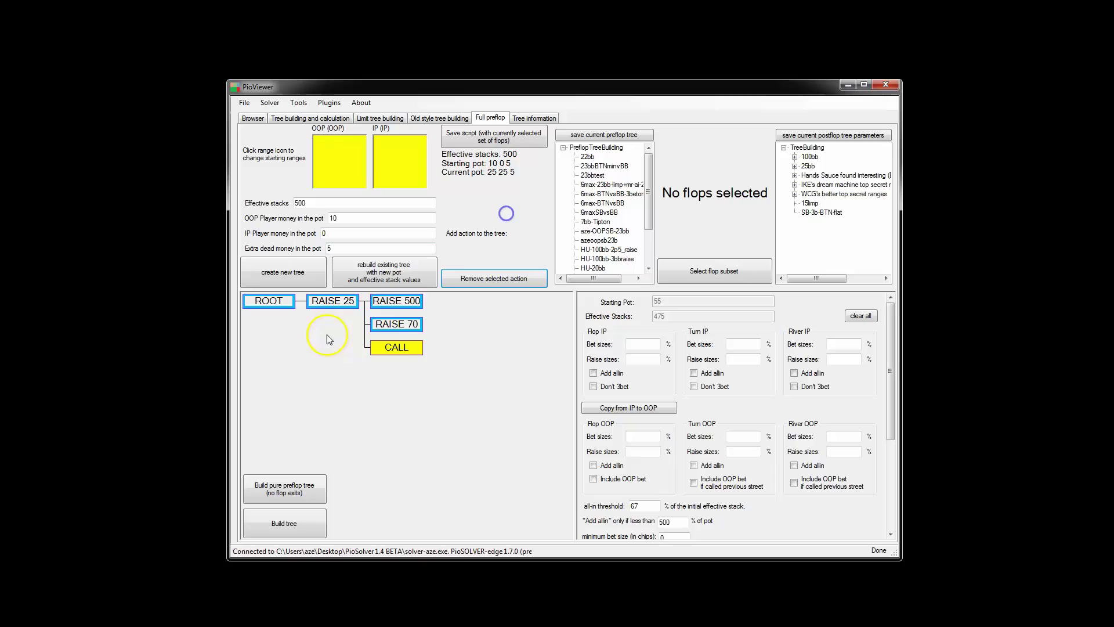
click(330, 303)
click(470, 204)
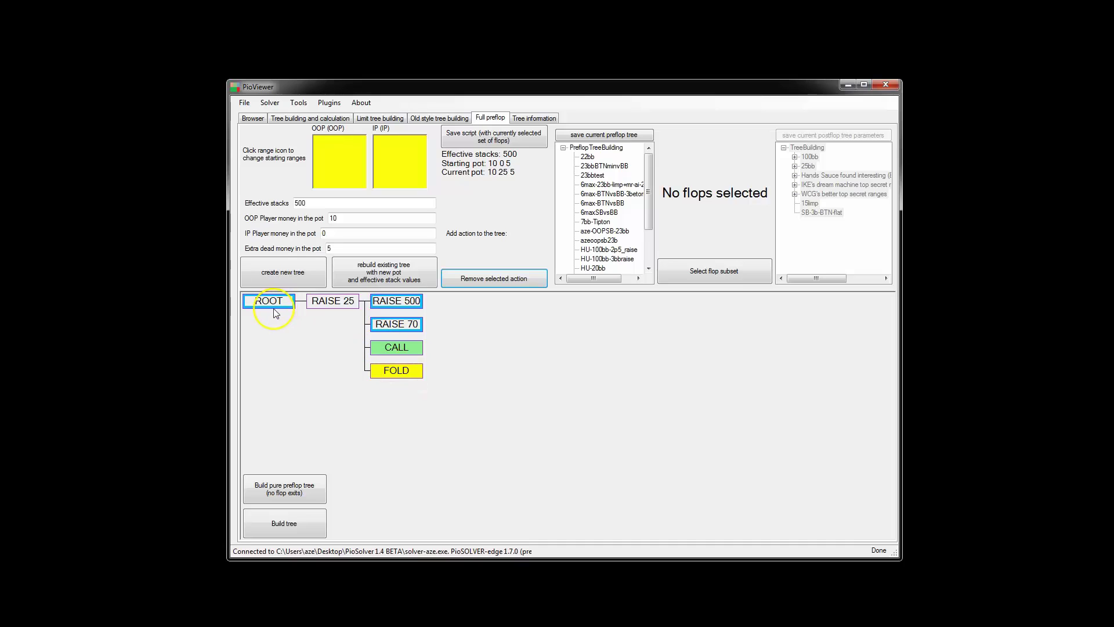
Step: Add call and fold responses to the 500 all-in that directly follows the raise to 25
click(323, 311)
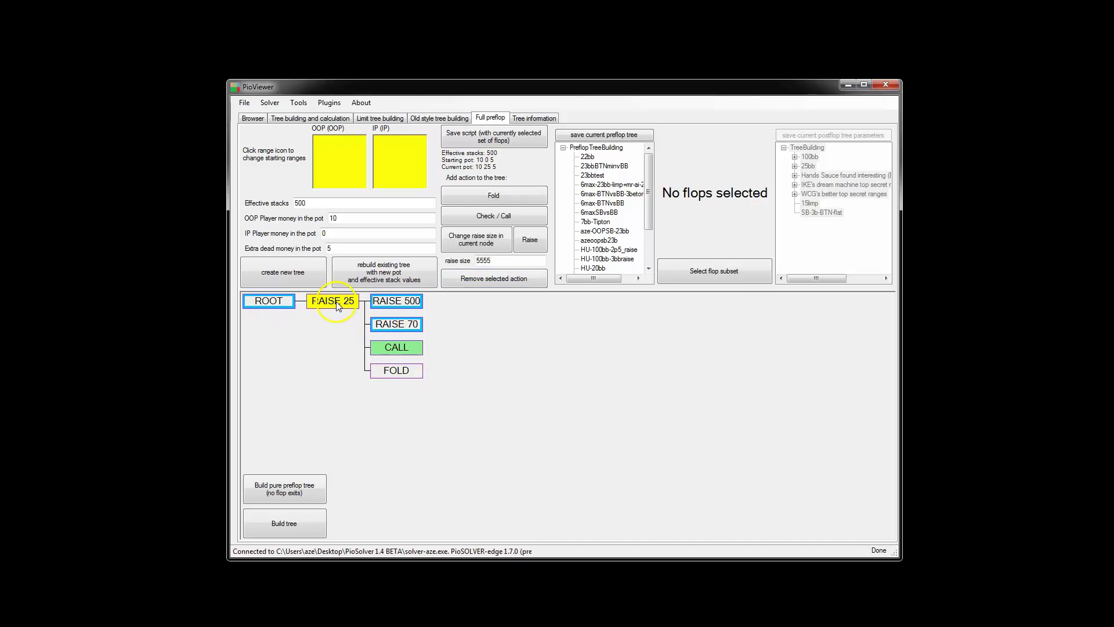
click(402, 301)
click(506, 219)
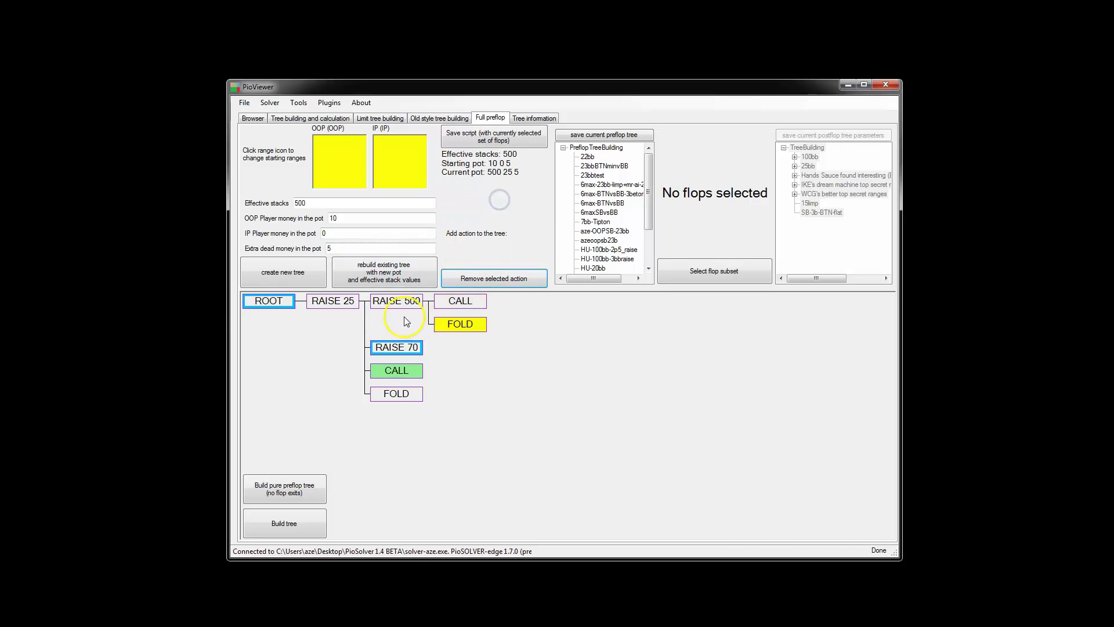
Step: Add an all-in raise to 500 as a response to the raise to 70
click(397, 347)
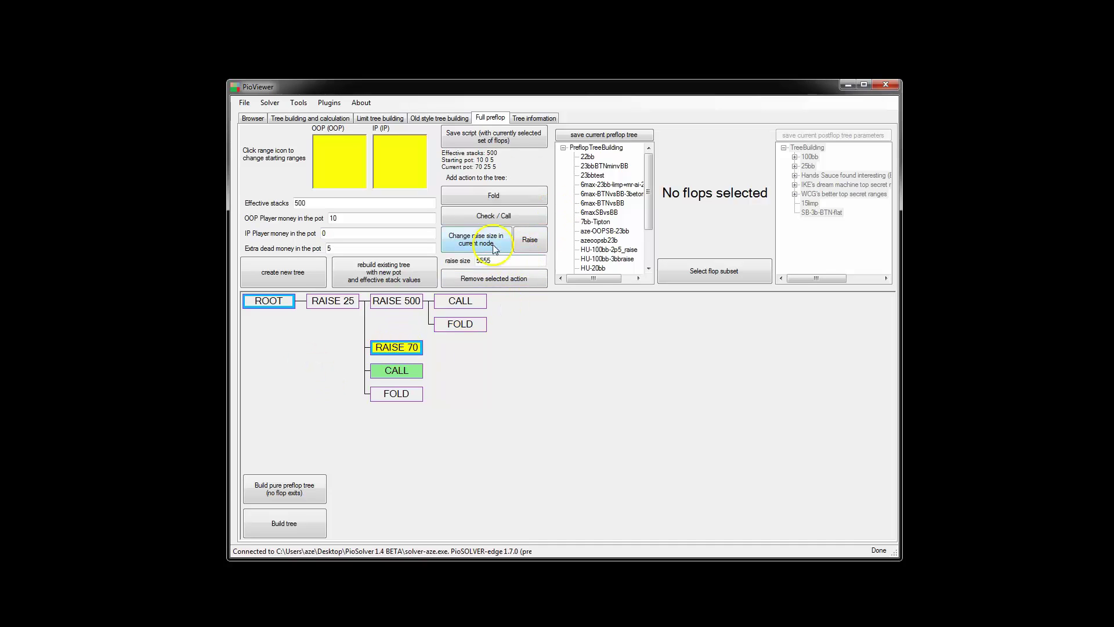
click(530, 240)
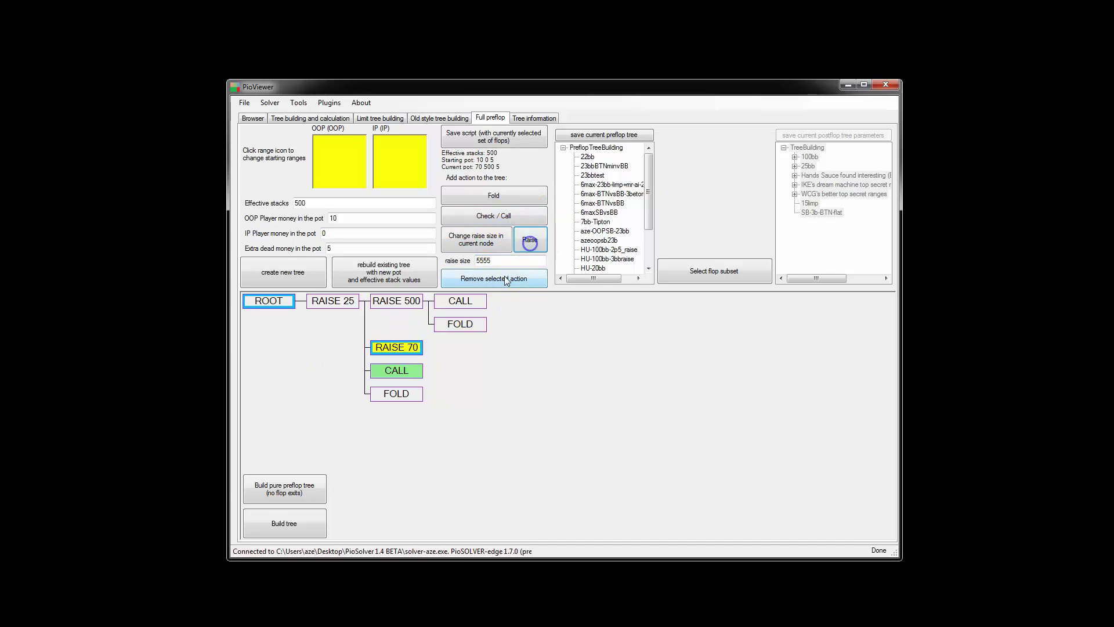
Step: Try a call after the all-in that follows the raise to 70, and remove that call from the tree
click(492, 216)
click(390, 347)
click(461, 347)
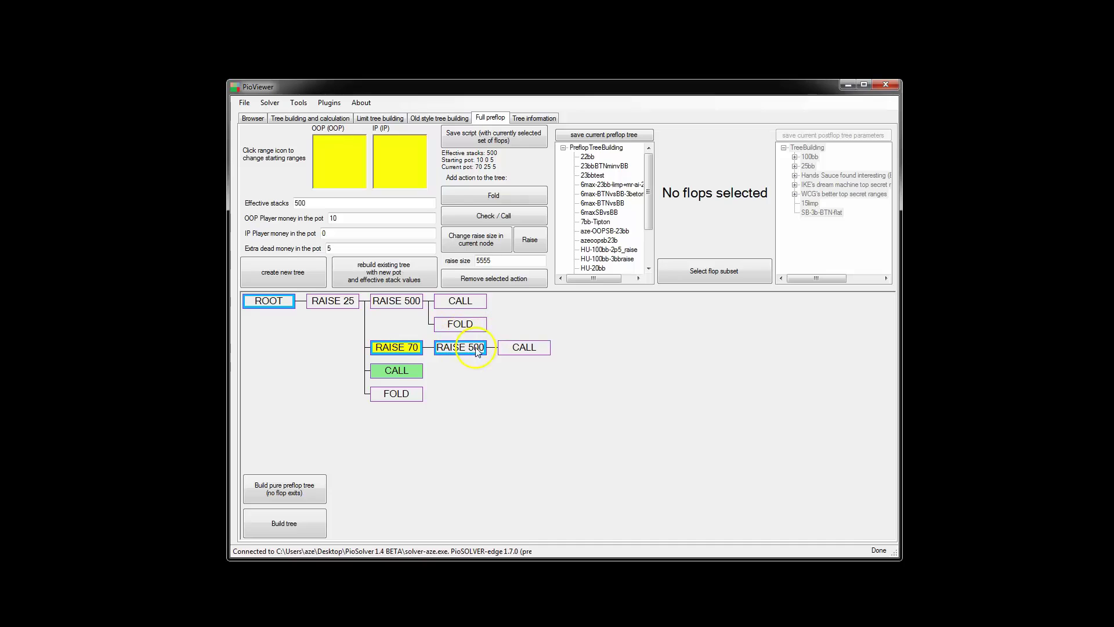
click(520, 347)
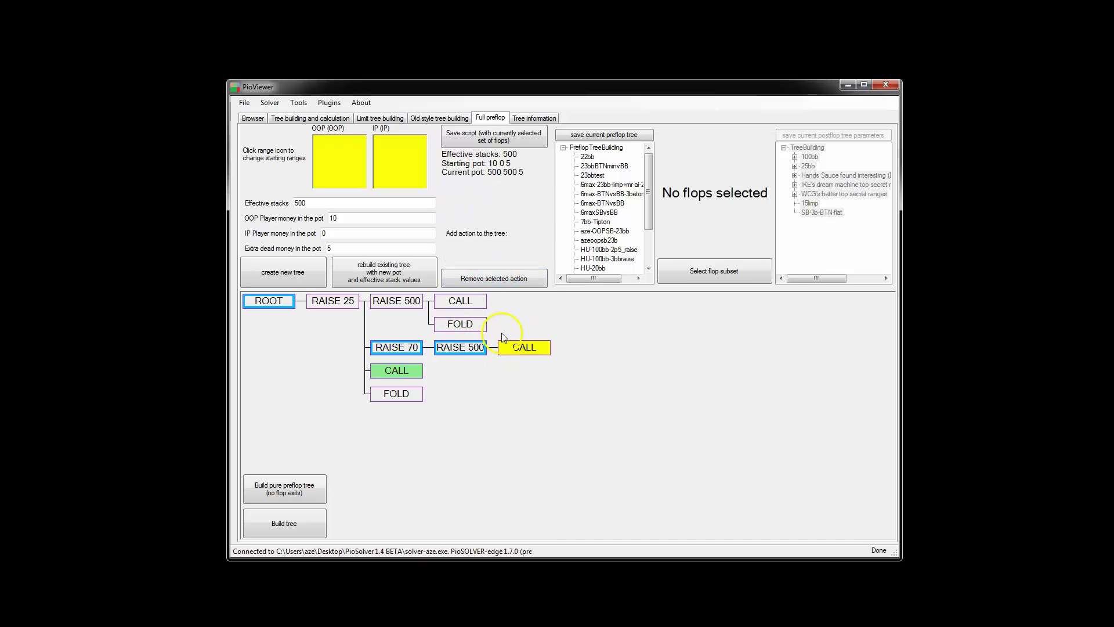
click(521, 342)
click(496, 279)
Step: Add call and fold responses to the raise to 70
click(393, 354)
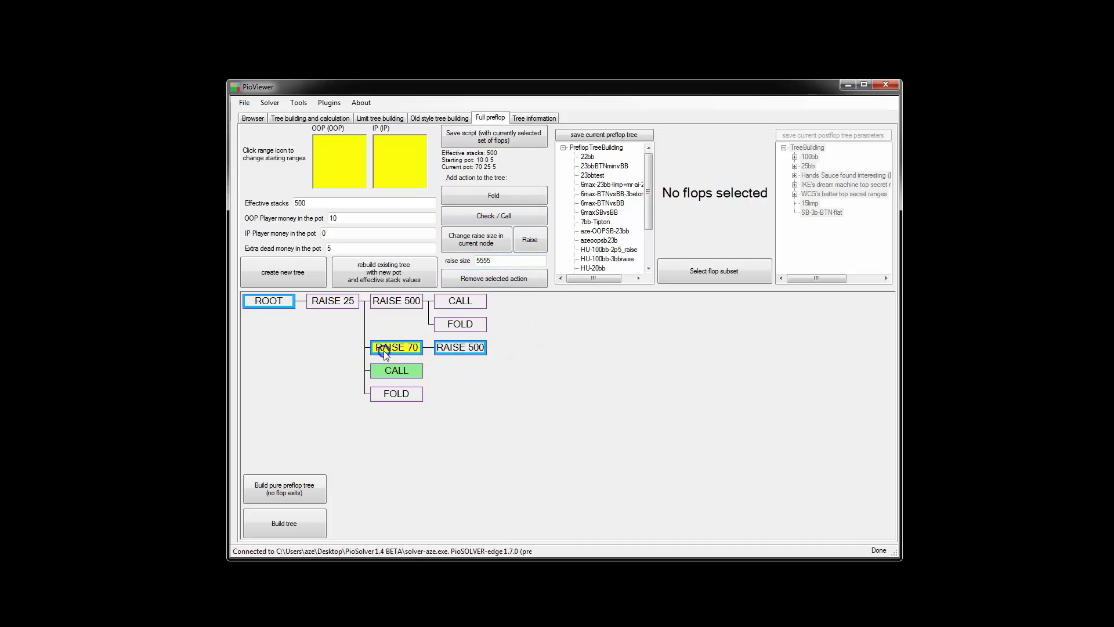
click(482, 216)
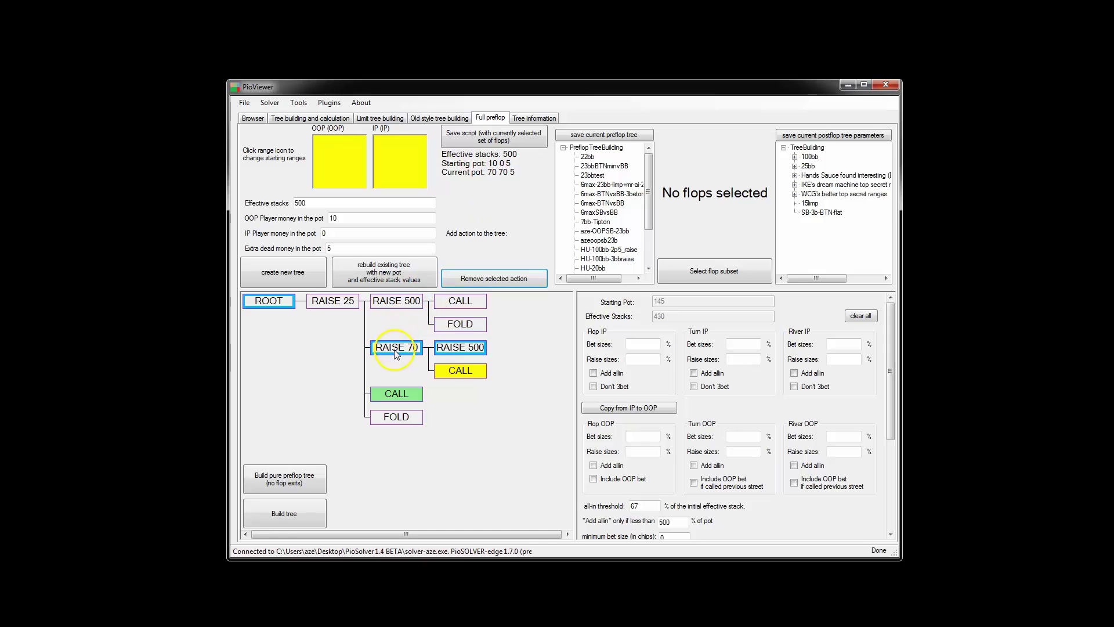
click(396, 347)
click(484, 196)
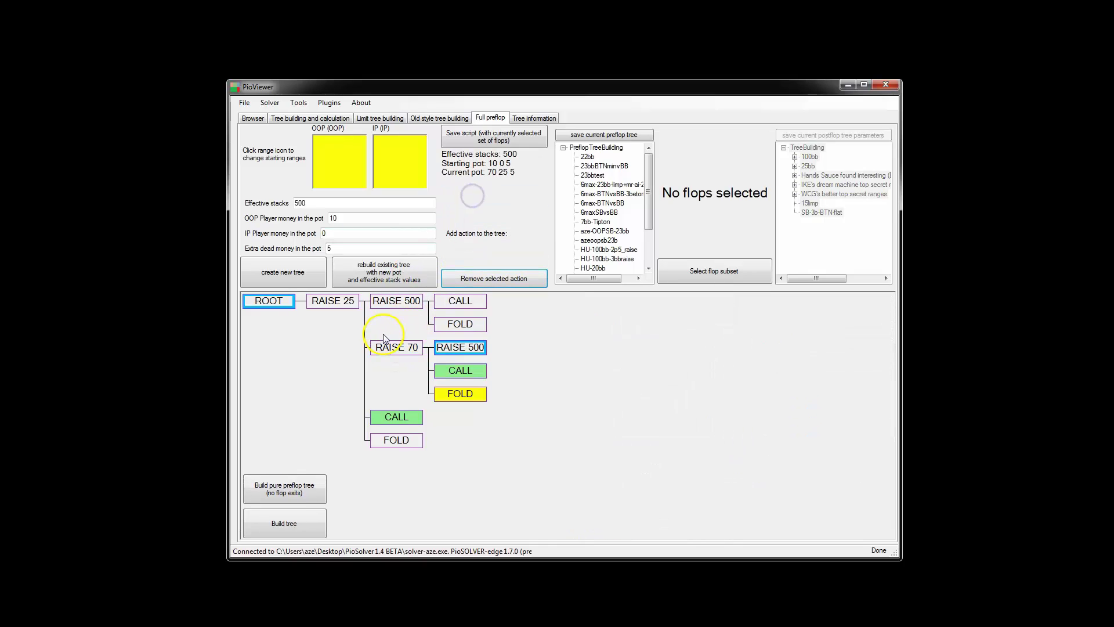
Step: Add call and fold responses to the 500 all-in that follows the raise to 70
click(460, 348)
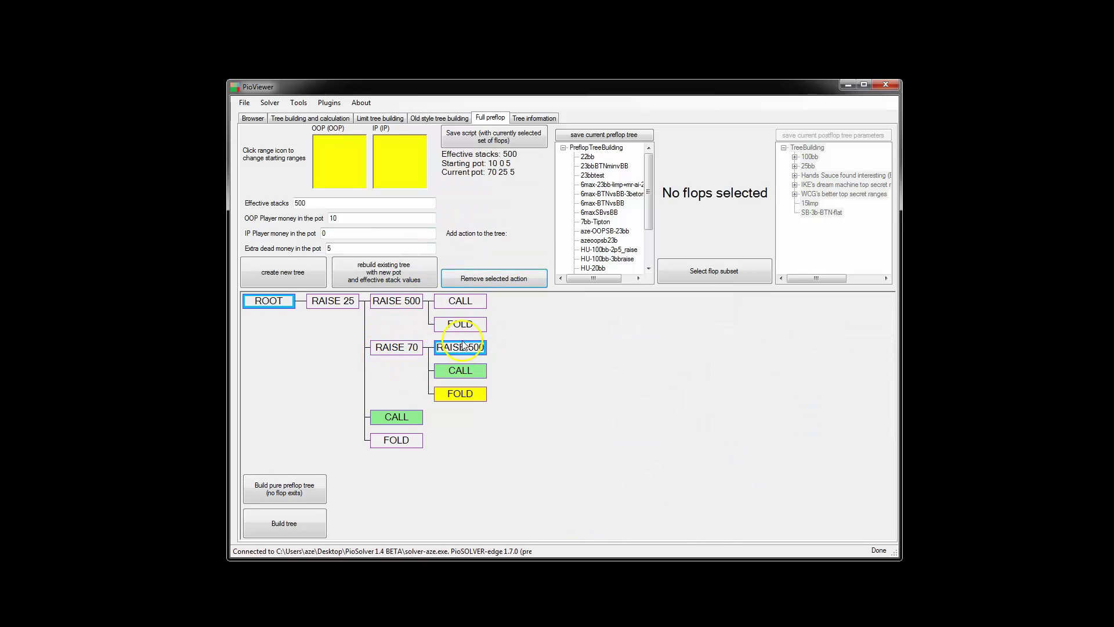
click(498, 219)
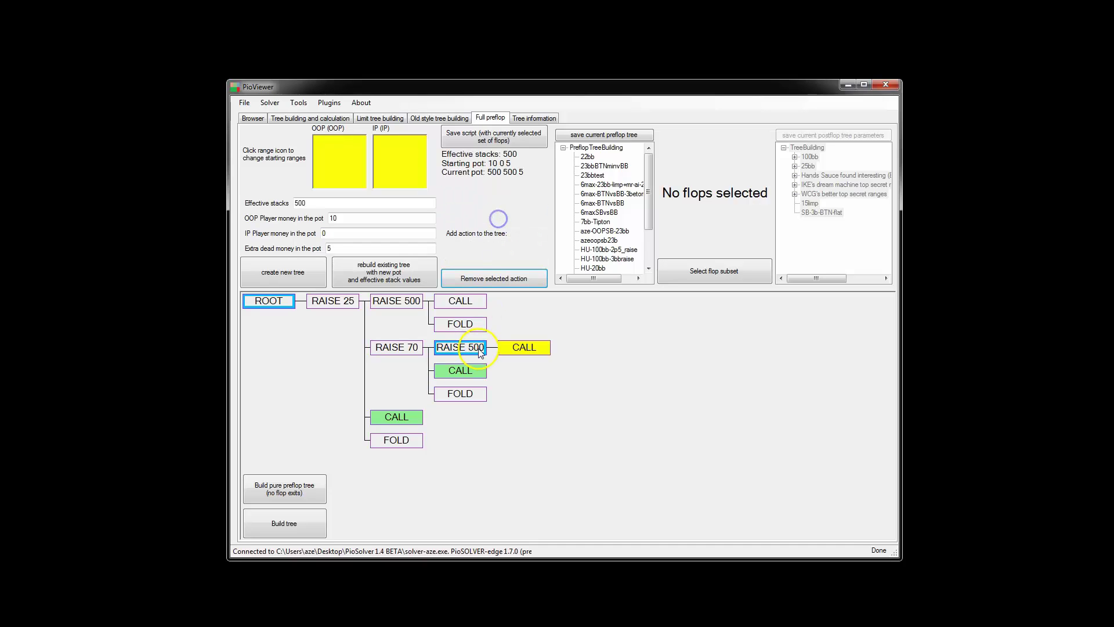
click(486, 199)
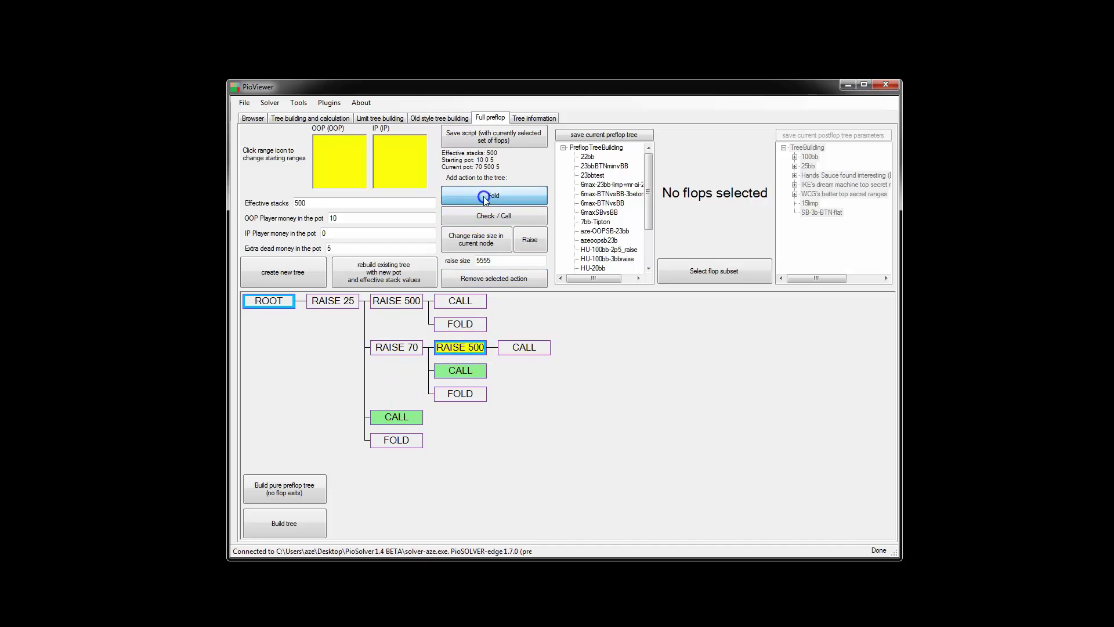
Step: Show the postflop settings of the call after the raise to 70, and move and enlarge the program window
click(447, 350)
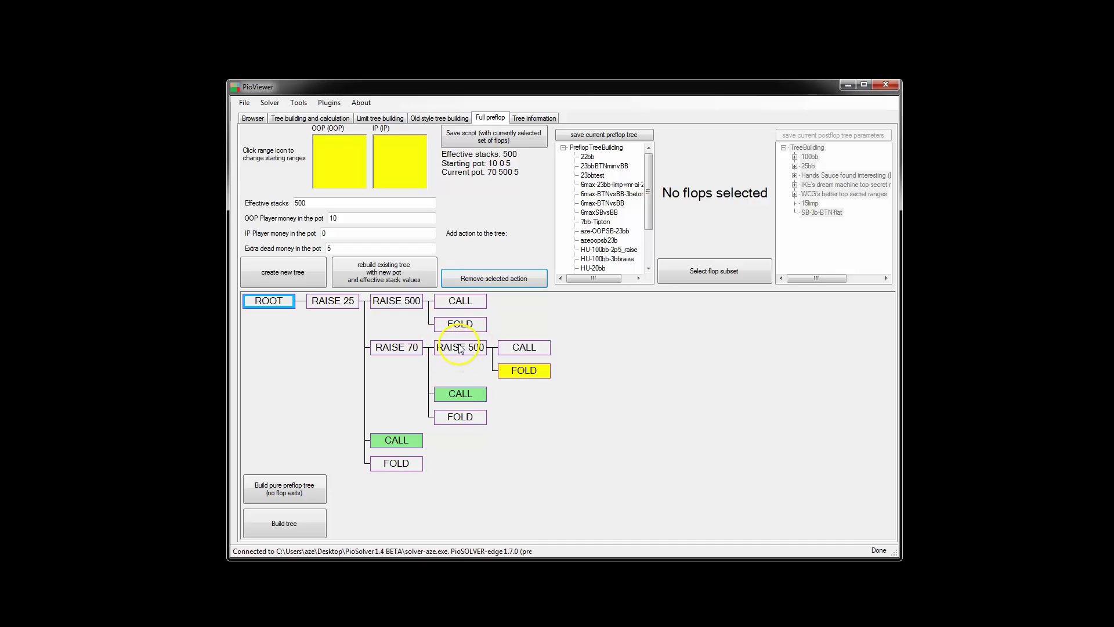
click(463, 346)
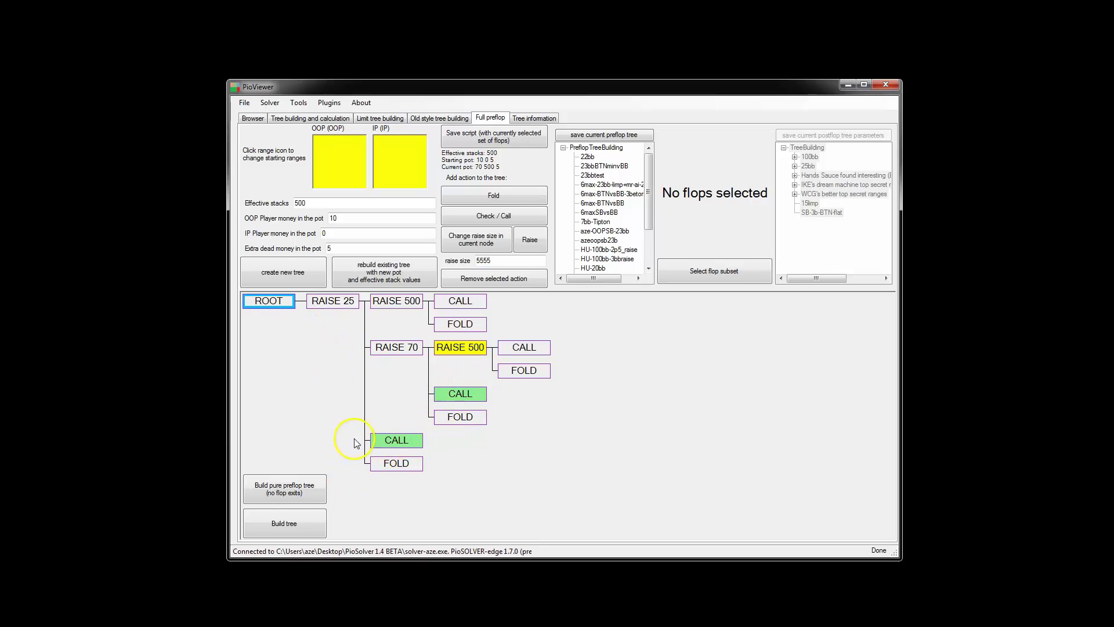
click(454, 395)
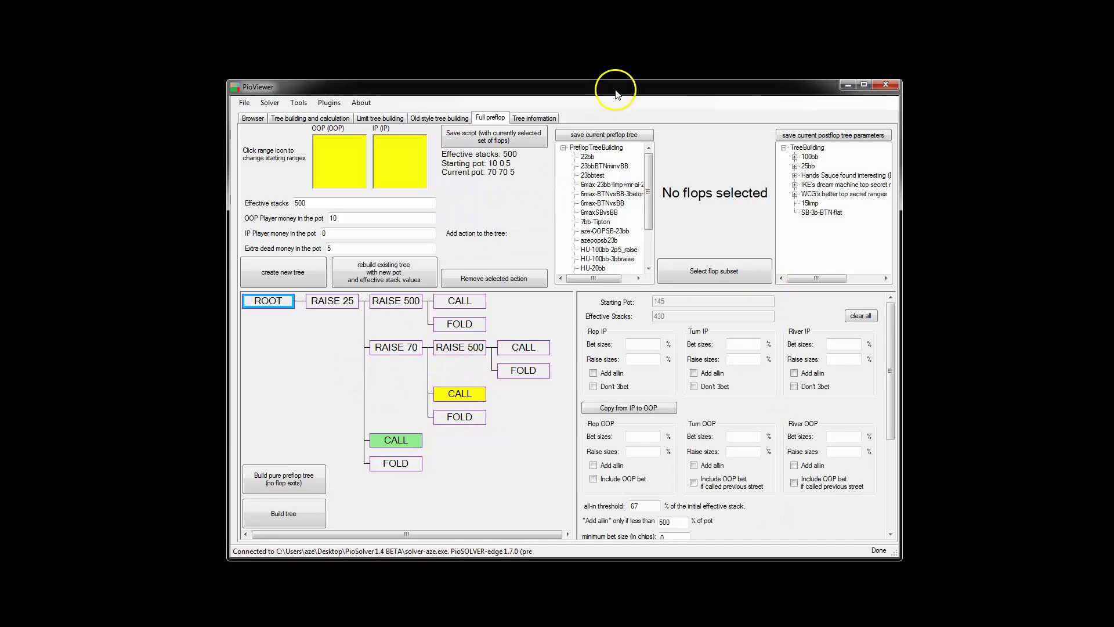
drag(617, 93, 542, 39)
drag(872, 538, 901, 558)
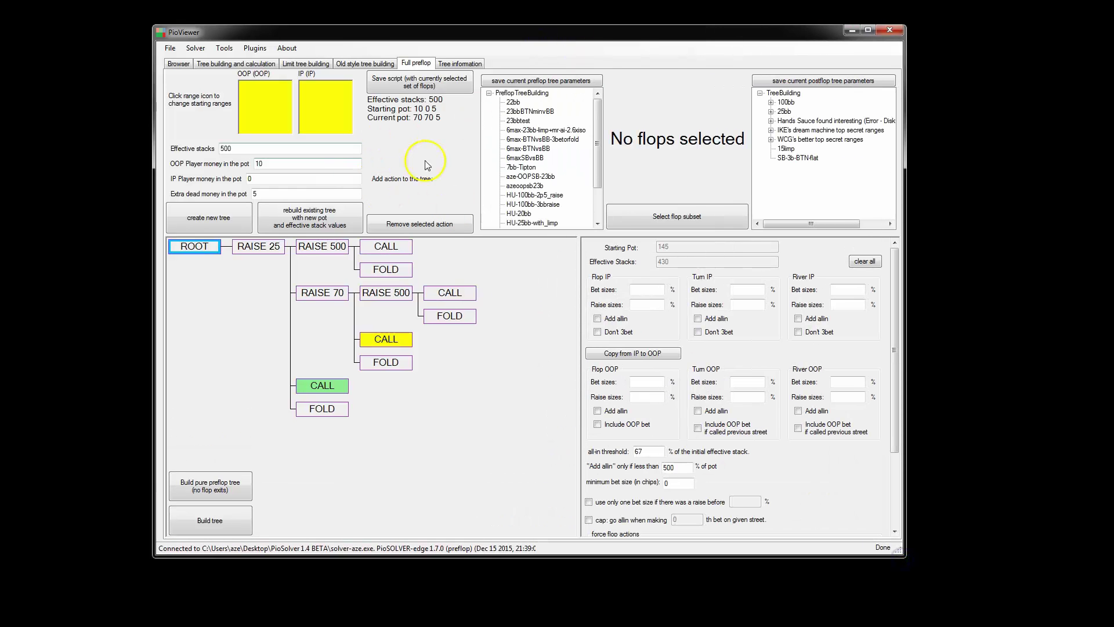
Step: Look at the regular postflop tree-building parameters for comparison and return to the full preflop tree
click(253, 64)
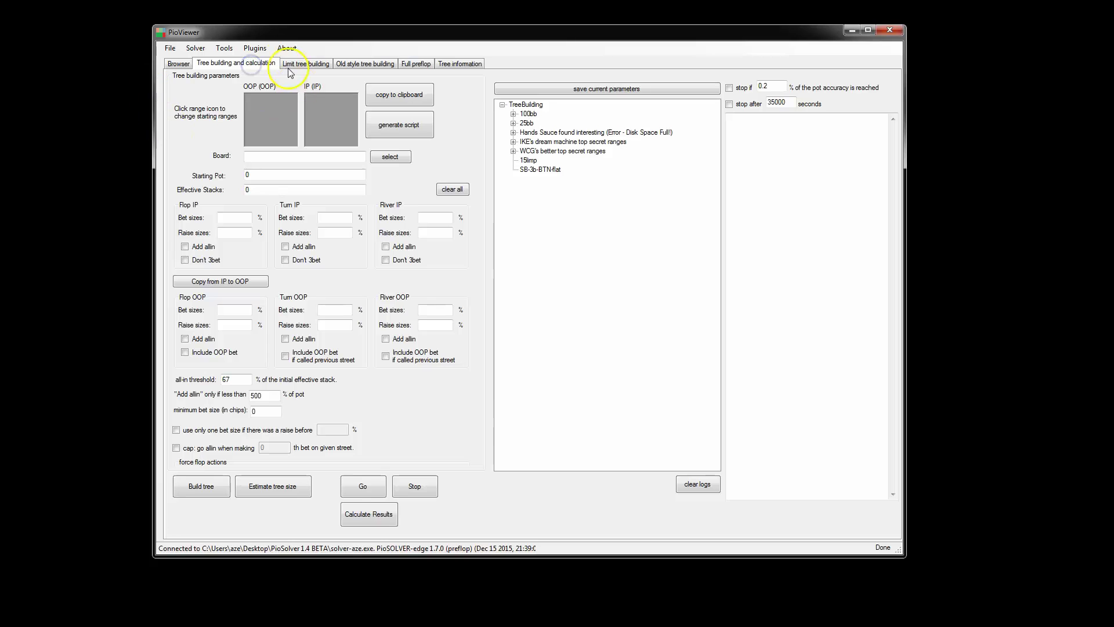
click(410, 63)
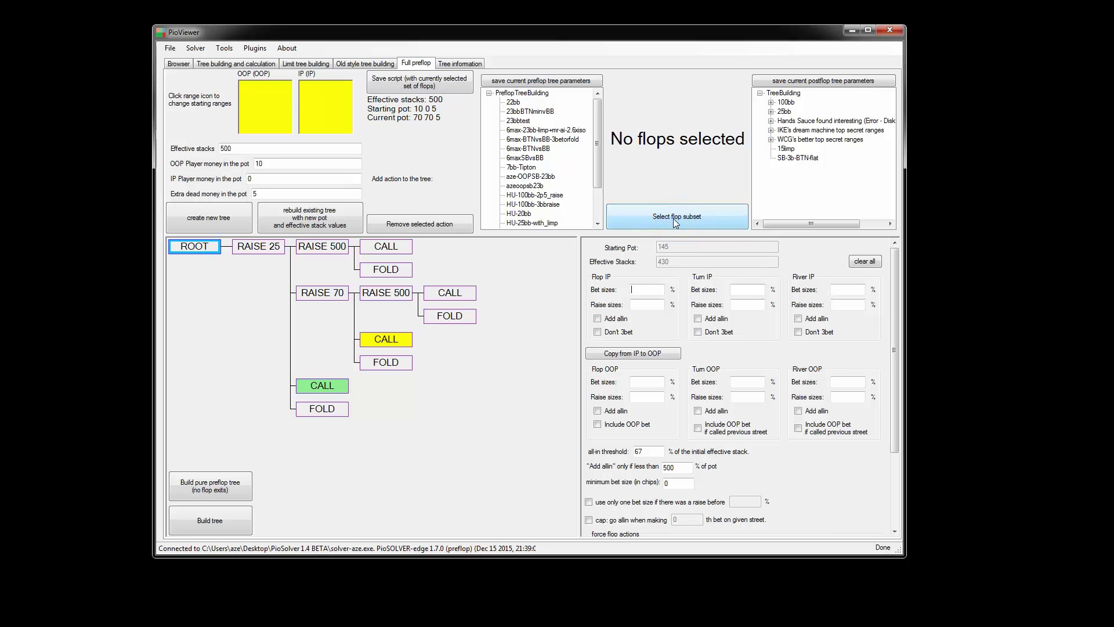
Step: Set the IP bet and raise sizes to 50 and 50 on the flop, 65 and 4x on the turn, 110 and 5x on the river
click(653, 287)
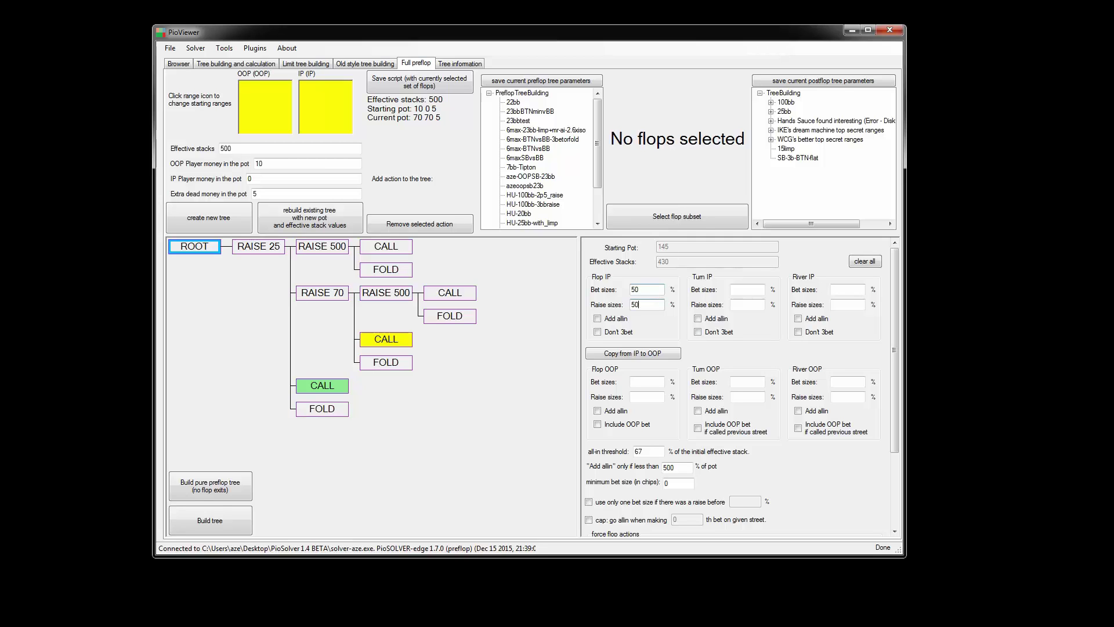
click(745, 293)
click(762, 305)
click(847, 292)
drag(614, 32, 661, 50)
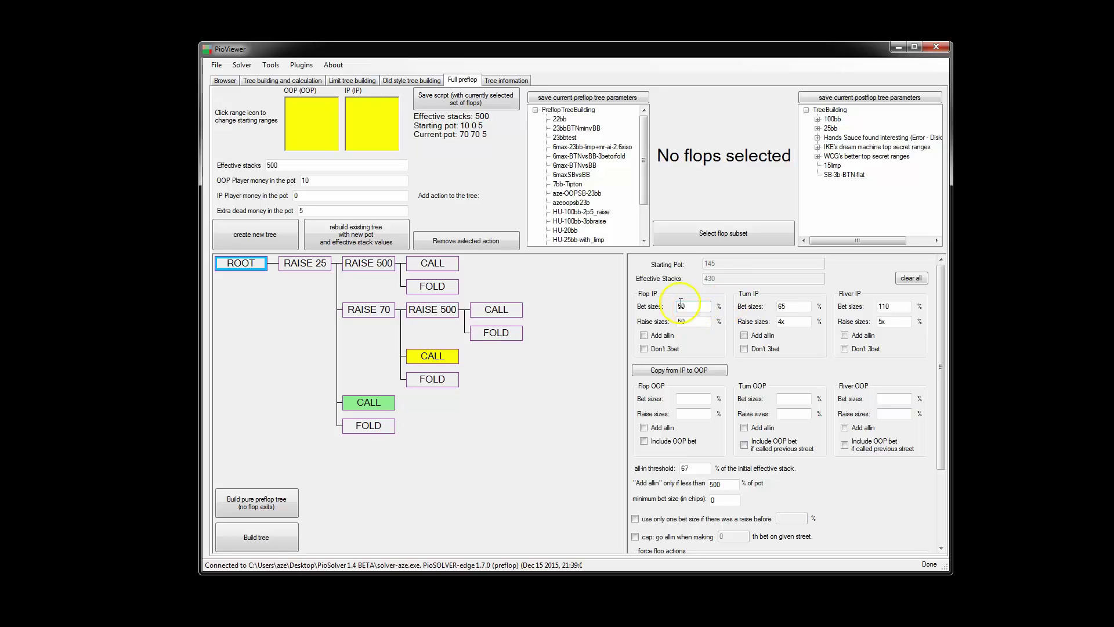
click(508, 375)
click(675, 323)
click(791, 308)
click(897, 307)
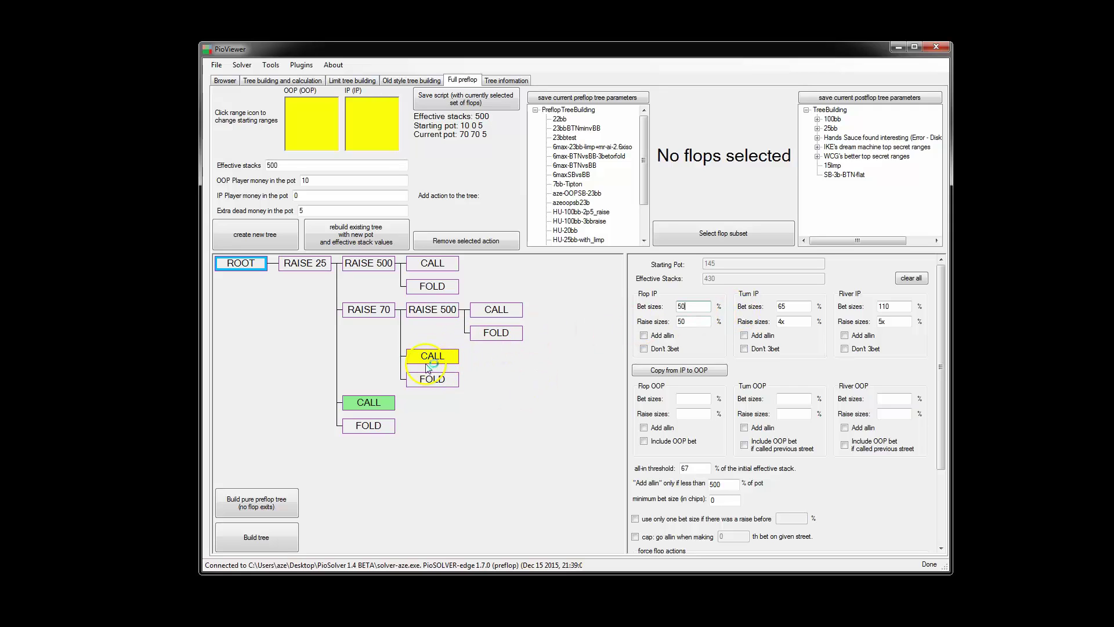
click(682, 308)
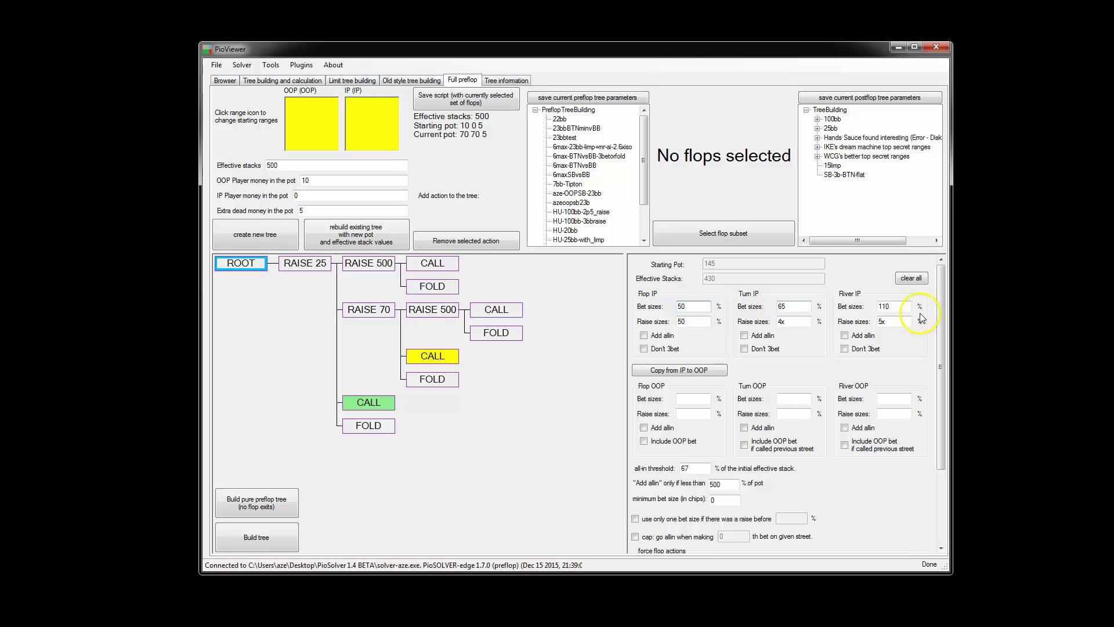
Step: Review the IP bet and raise sizes for flop, turn and river in the call after the raise to 70
click(795, 323)
click(797, 321)
click(798, 306)
click(890, 307)
click(898, 307)
click(903, 300)
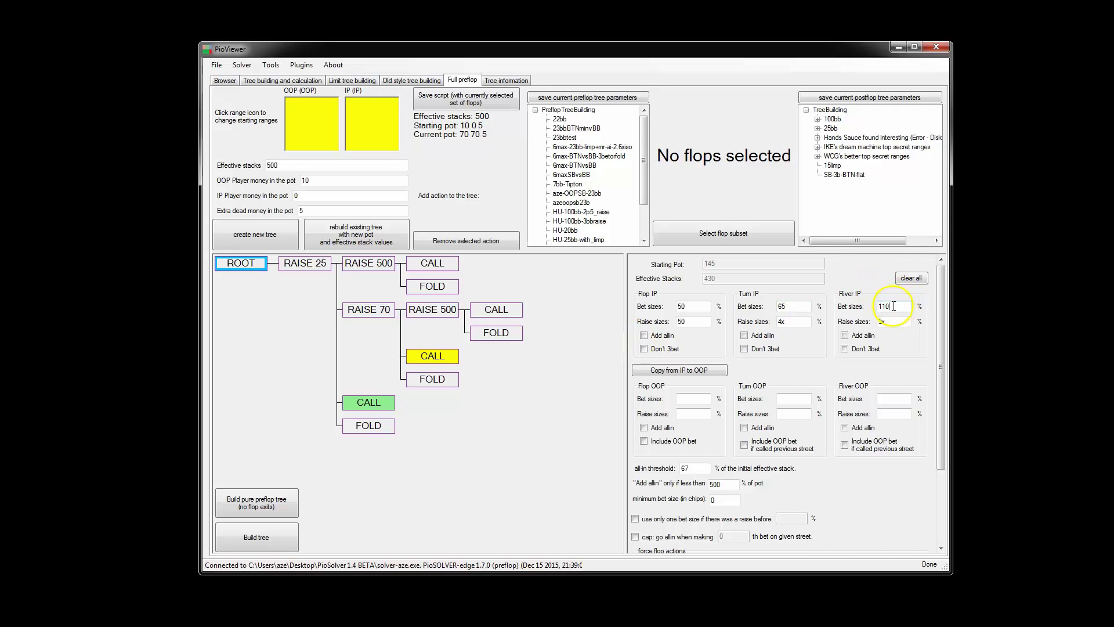
click(729, 312)
click(704, 304)
click(798, 305)
click(887, 309)
Step: Copy the IP bet and raise sizes to OOP and include an OOP bet on the flop for this called pot
click(685, 372)
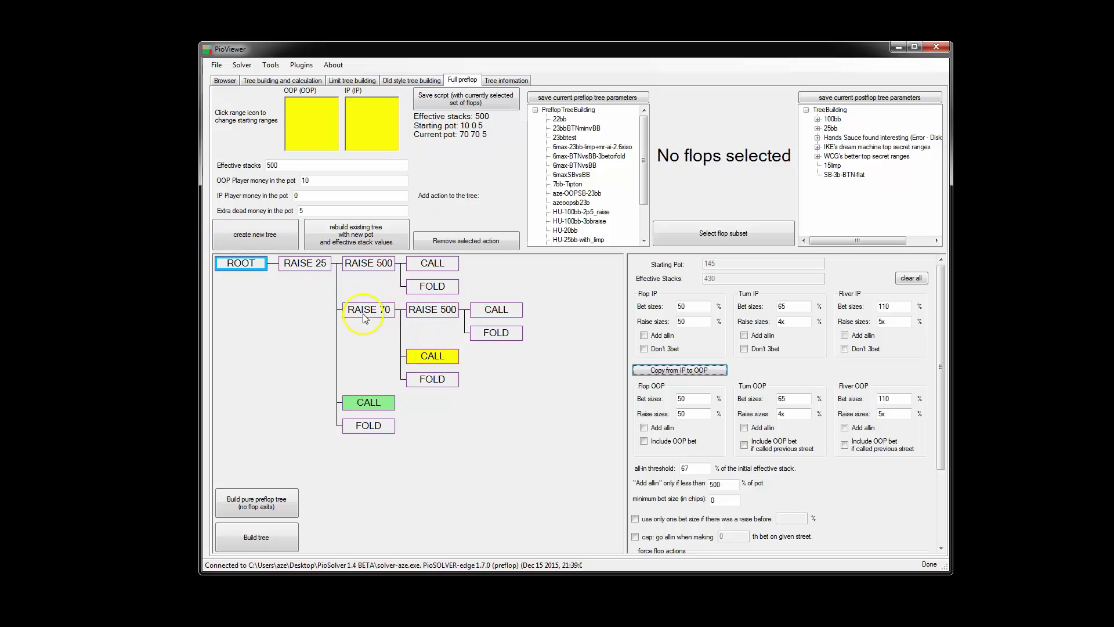
click(680, 441)
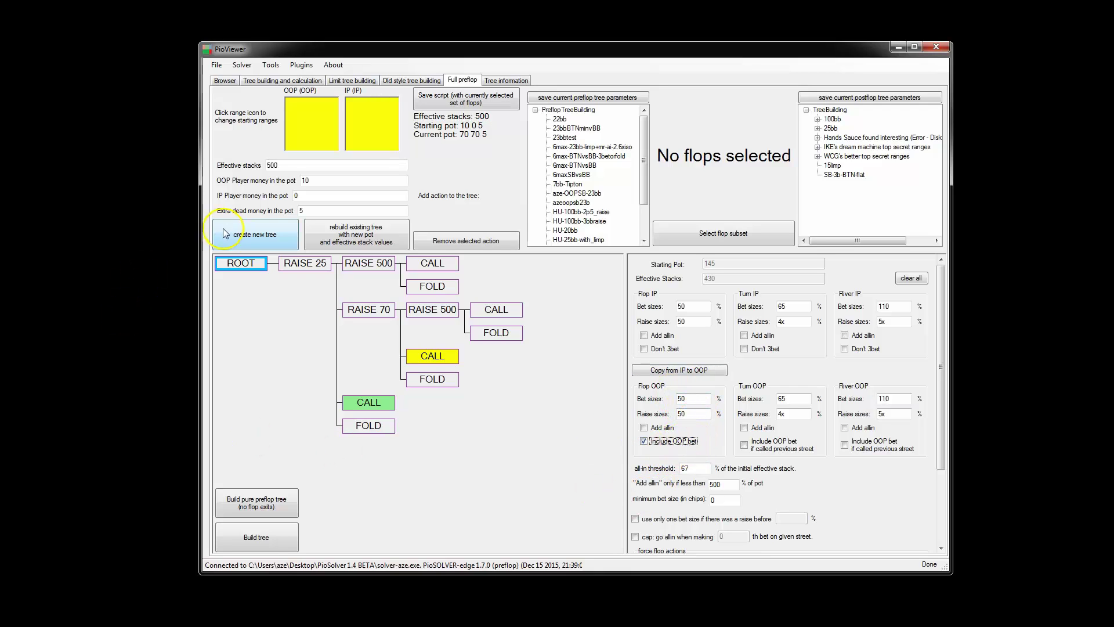
Step: For the call after the raise to 25, set IP sizes to 55/40 flop, 70/5x turn and 120/5x river, and copy them to OOP
click(368, 402)
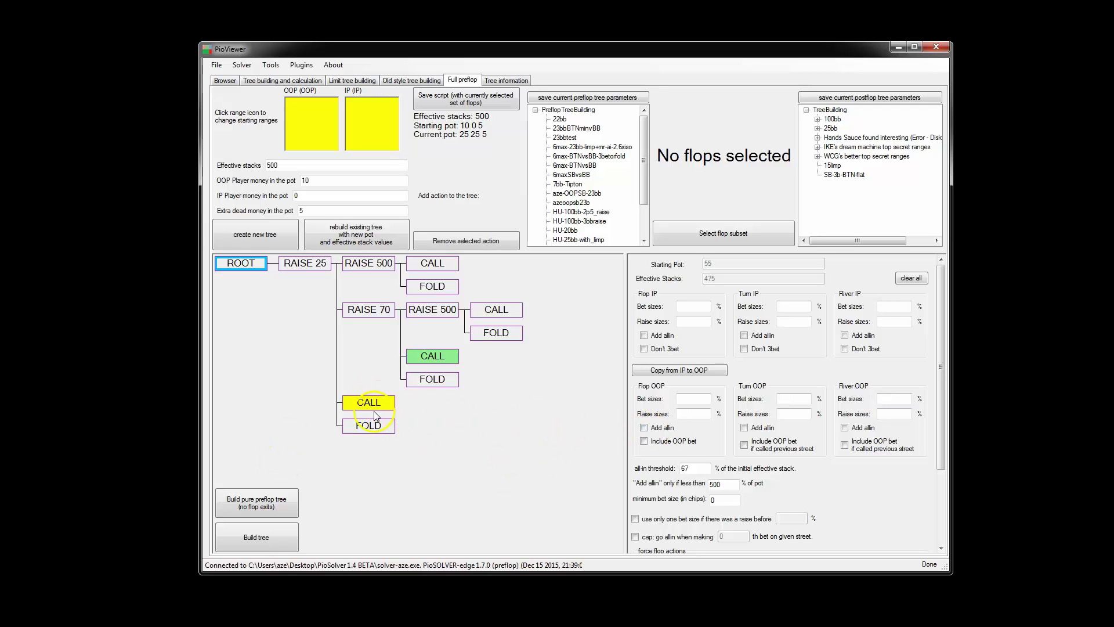
click(701, 306)
text(55)
key(Tab)
click(787, 306)
click(900, 308)
click(682, 369)
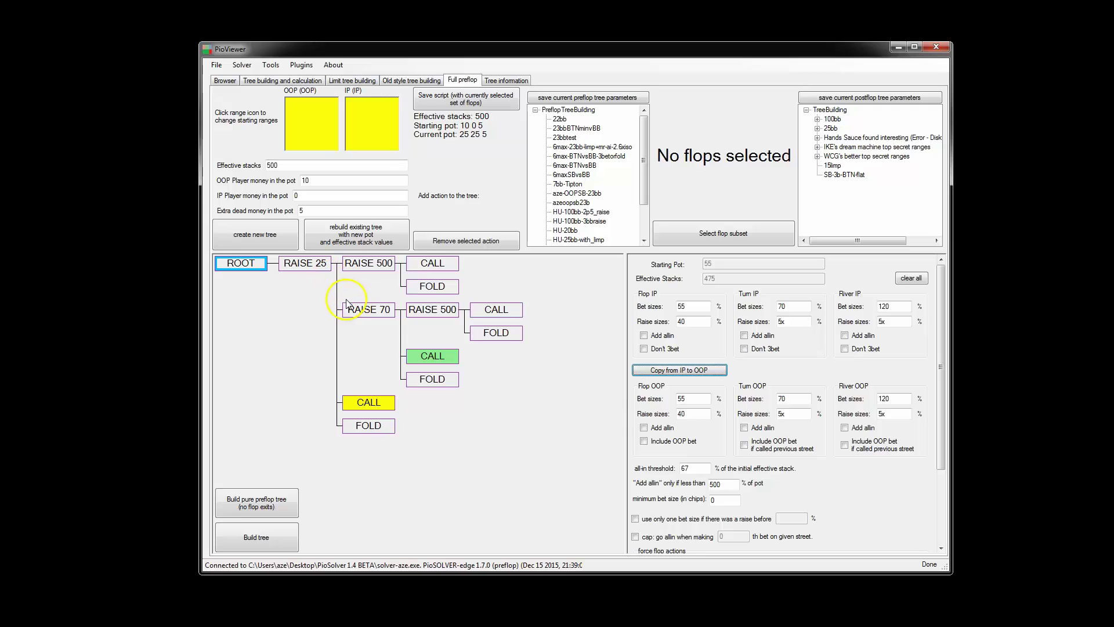
Step: Set the IP river bet size to 150 for the call after the raise to 25 and copy the sizes to OOP again
click(351, 354)
double_click(878, 306)
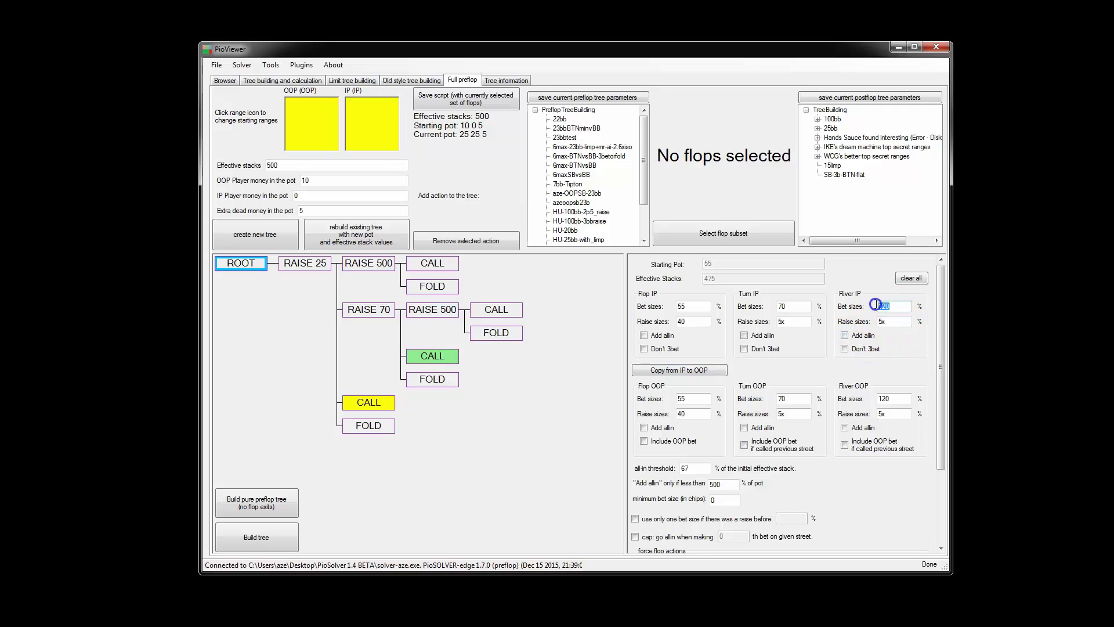
text(150)
click(708, 370)
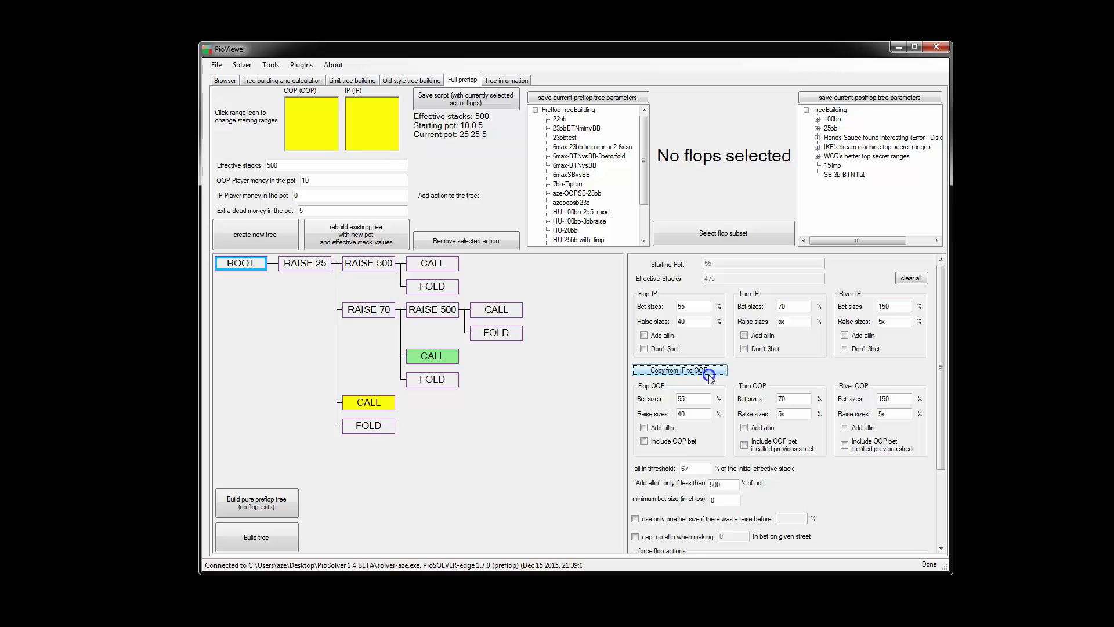
Step: Set the all-in threshold to 67% of the initial effective stack for the call after the raise to 25
double_click(686, 468)
text(67)
scroll(770, 428, down, 2)
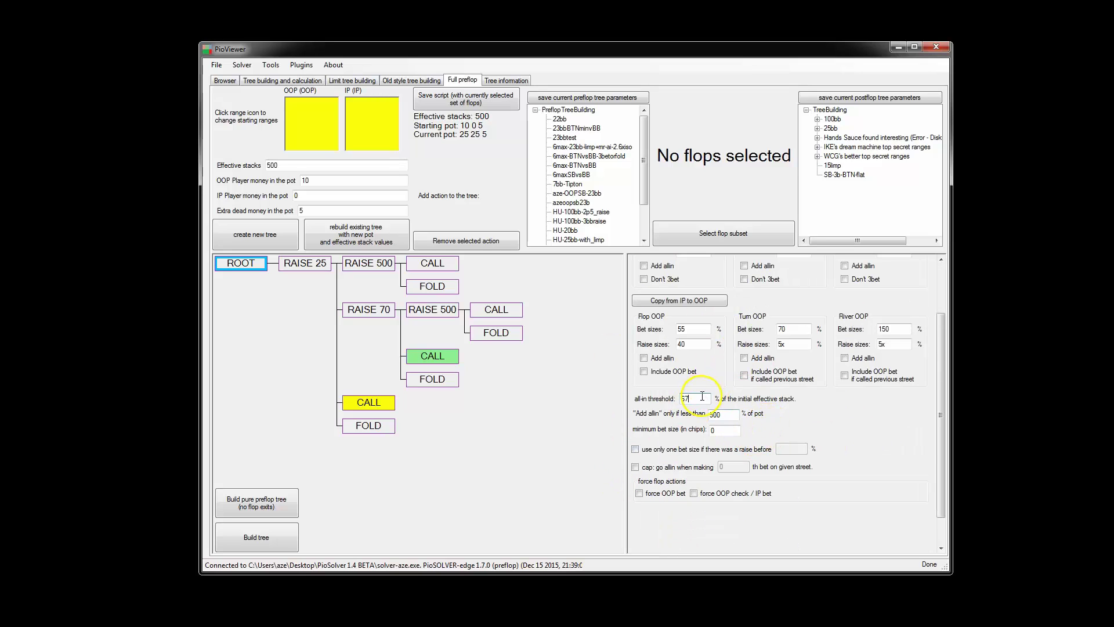
scroll(703, 411, up, 2)
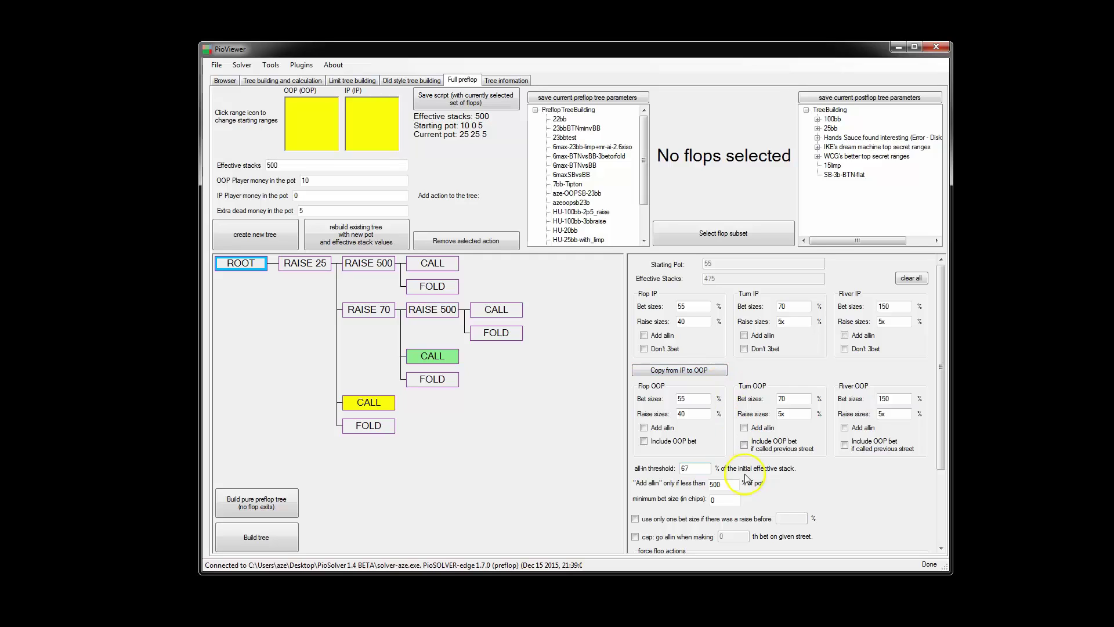
click(698, 466)
double_click(704, 468)
click(705, 467)
Step: Enable the cap that goes all-in when making the 4th bet on a given street
scroll(755, 459, down, 3)
scroll(662, 421, up, 3)
scroll(664, 420, down, 3)
click(649, 431)
double_click(725, 430)
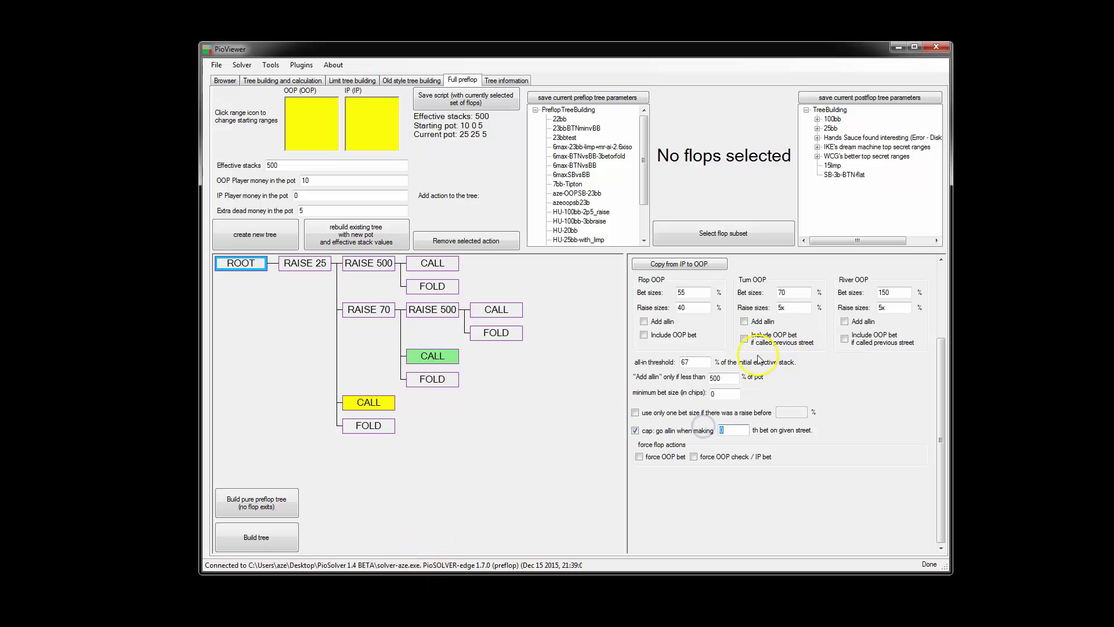
text(4)
Step: Enable the same all-in cap at the 4th bet per street for the call after the raise to 70
click(427, 357)
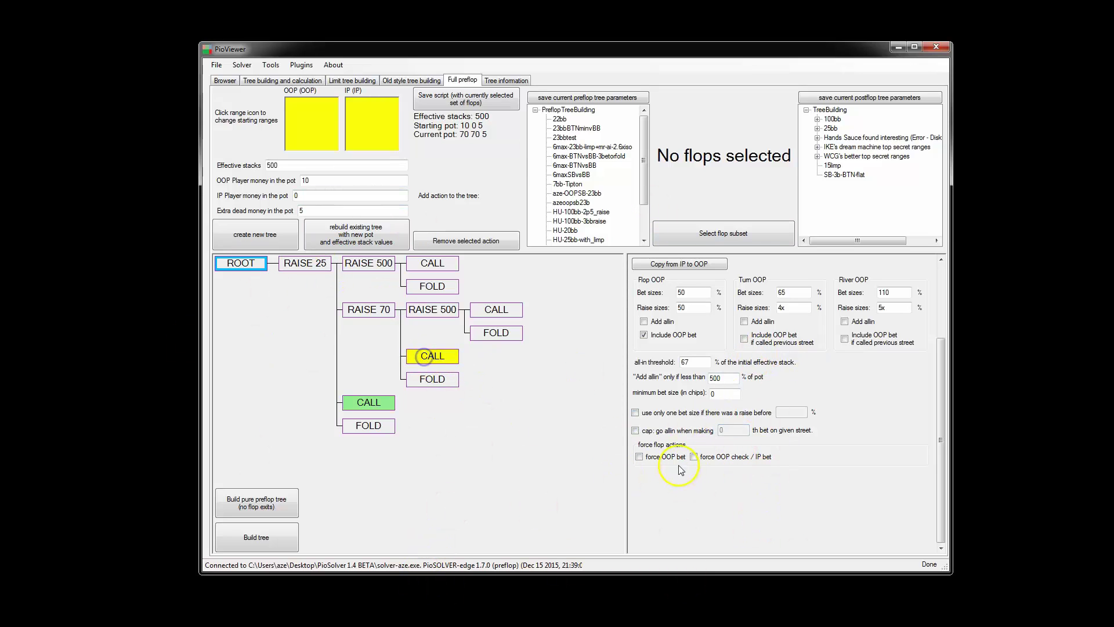
double_click(726, 430)
text(4)
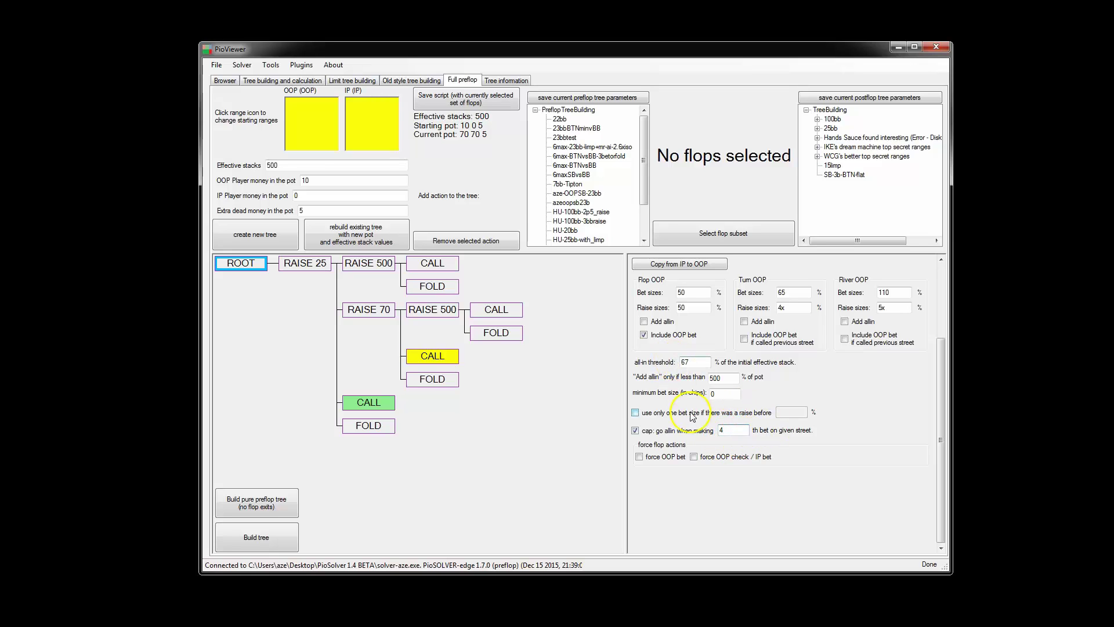
Step: Review and compare the bet sizes, threshold and cap settings of both called pots
scroll(769, 317, up, 3)
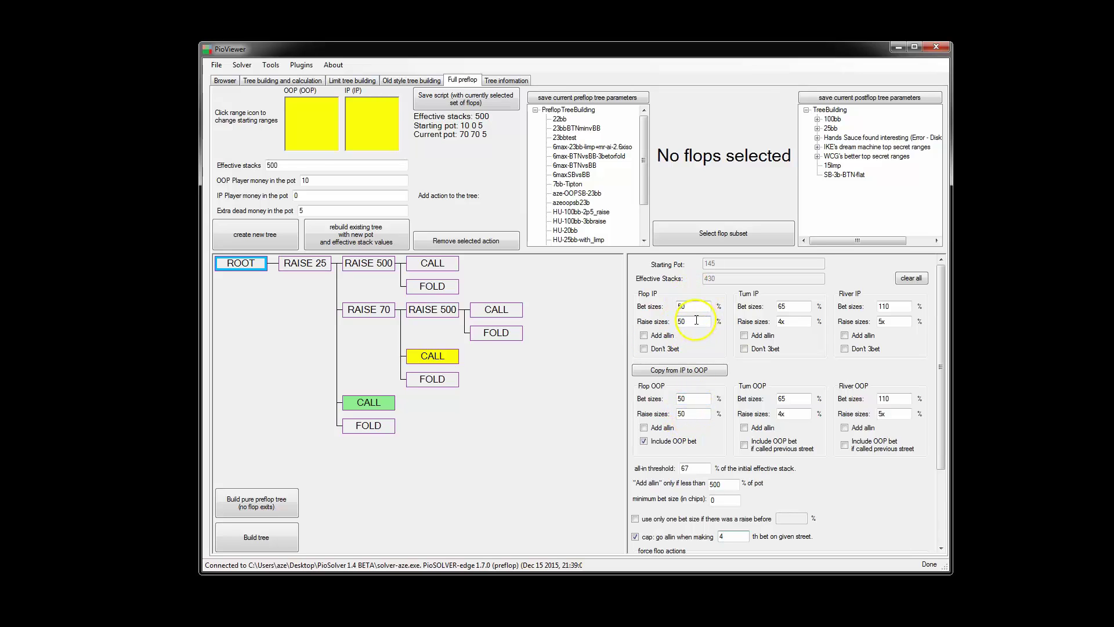
scroll(689, 425, down, 3)
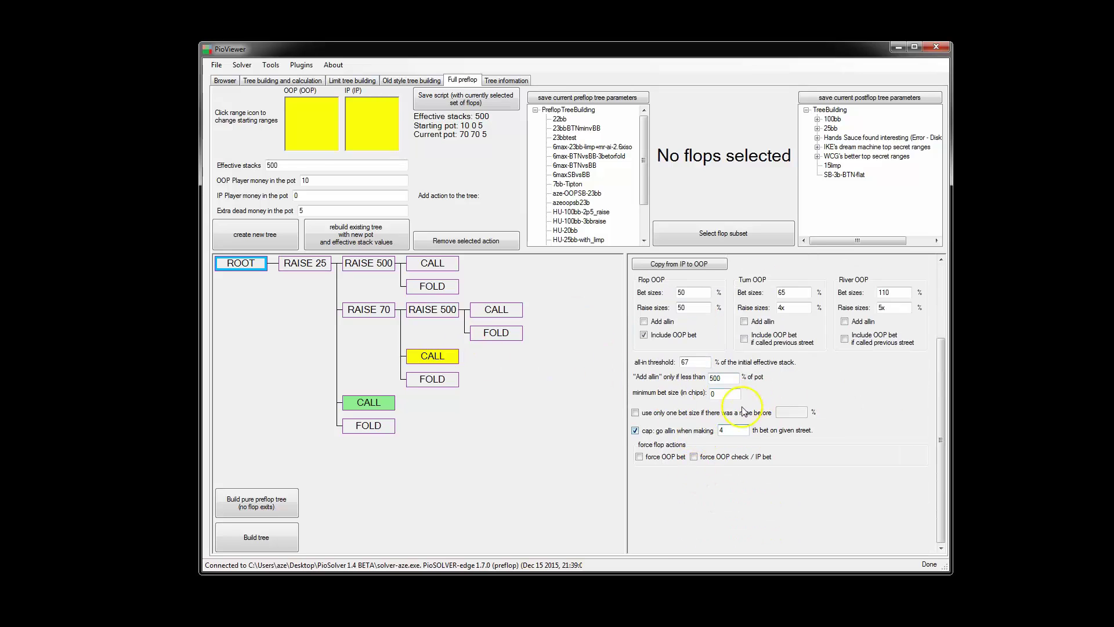
scroll(711, 337, up, 3)
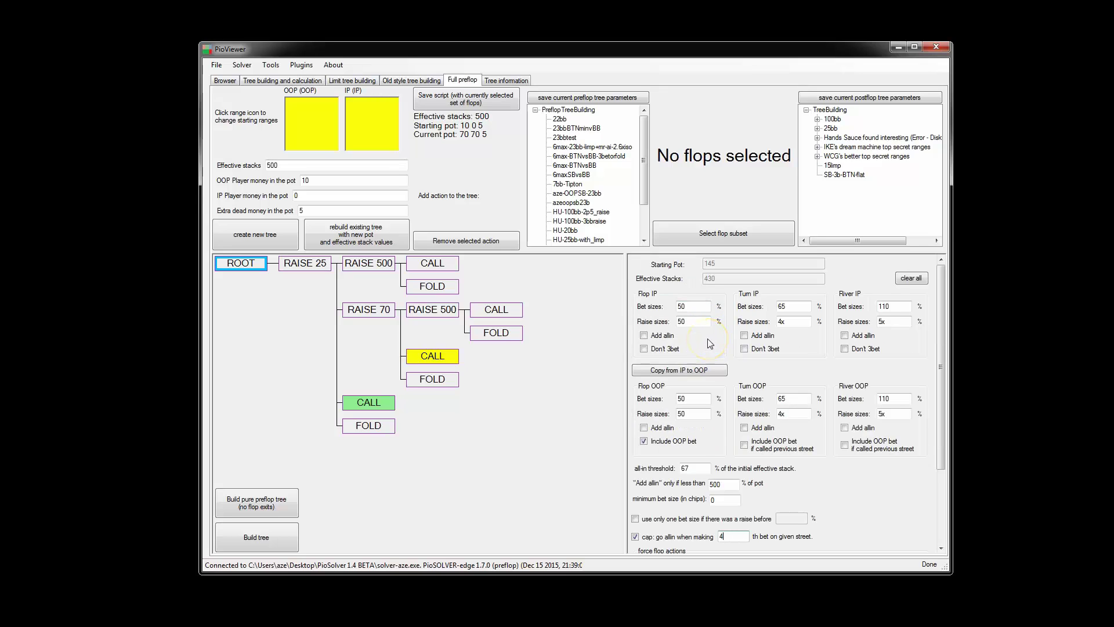
click(683, 323)
scroll(688, 324, down, 3)
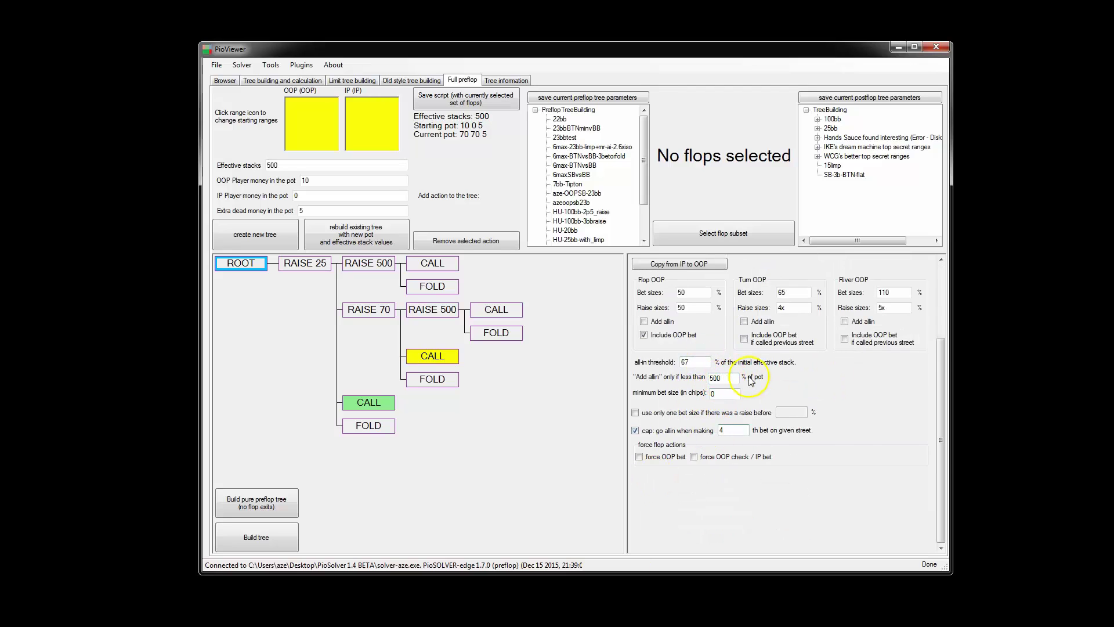
scroll(749, 371, up, 3)
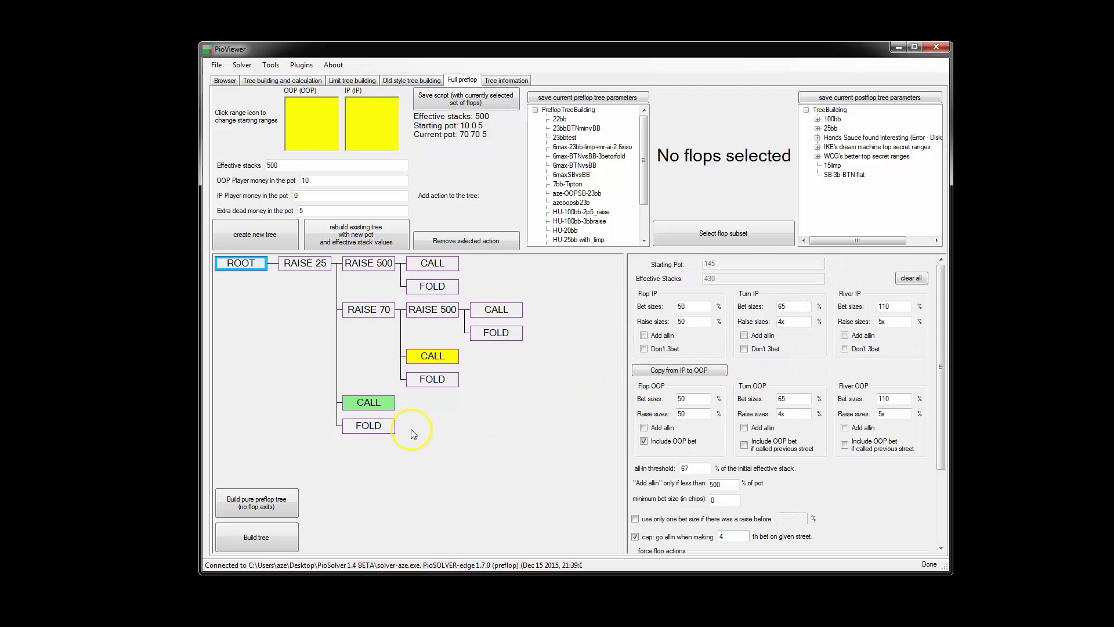
click(360, 402)
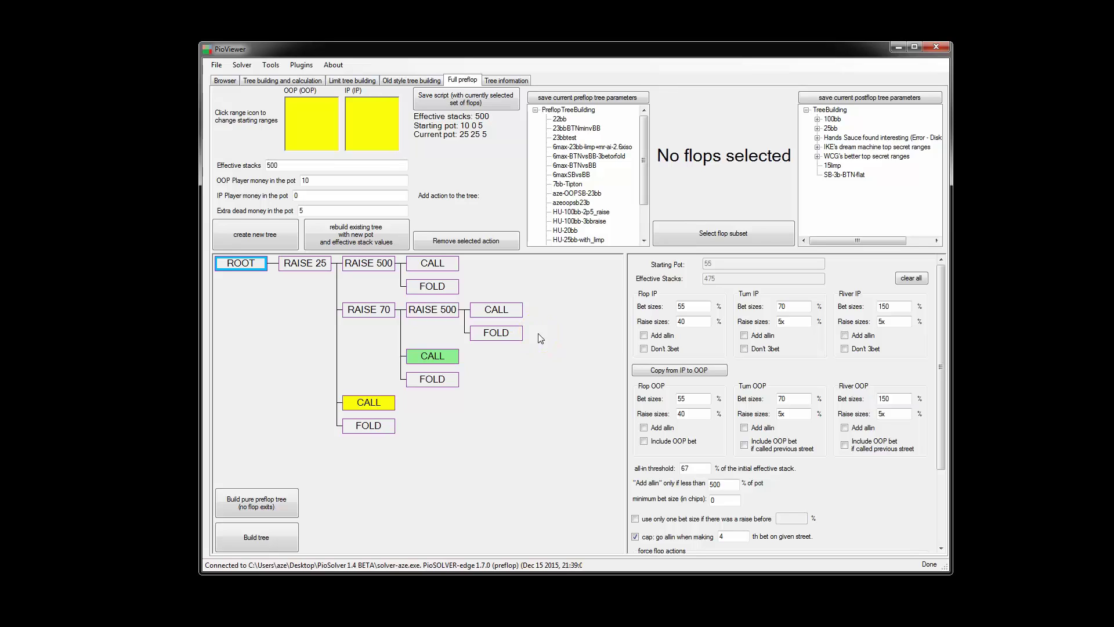
click(605, 365)
click(696, 308)
scroll(633, 444, down, 3)
scroll(664, 418, up, 3)
scroll(664, 417, down, 1)
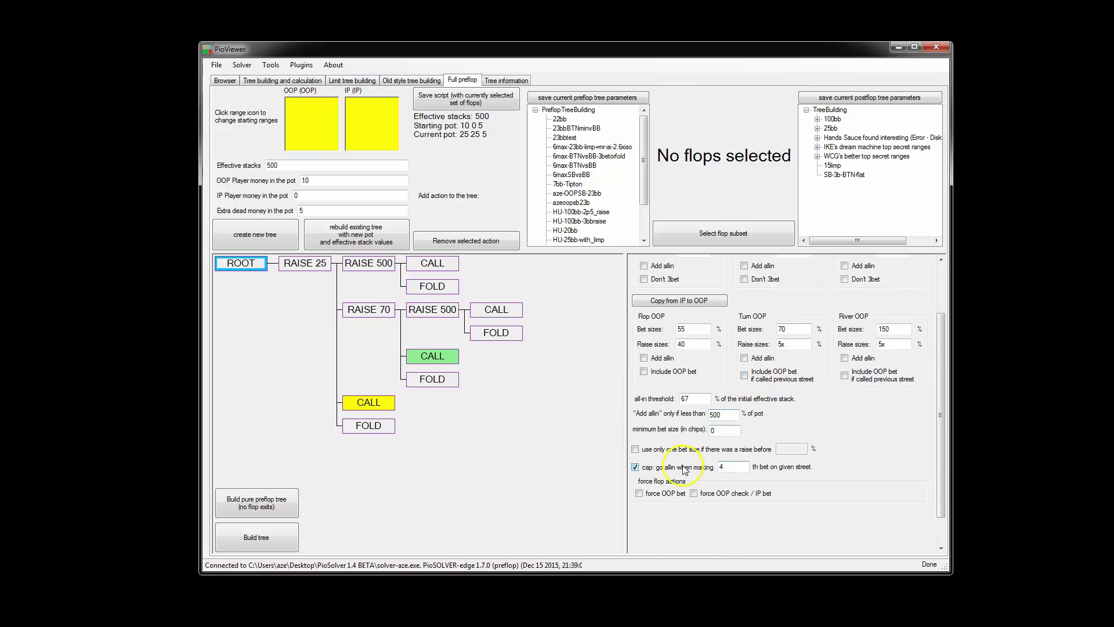
click(703, 301)
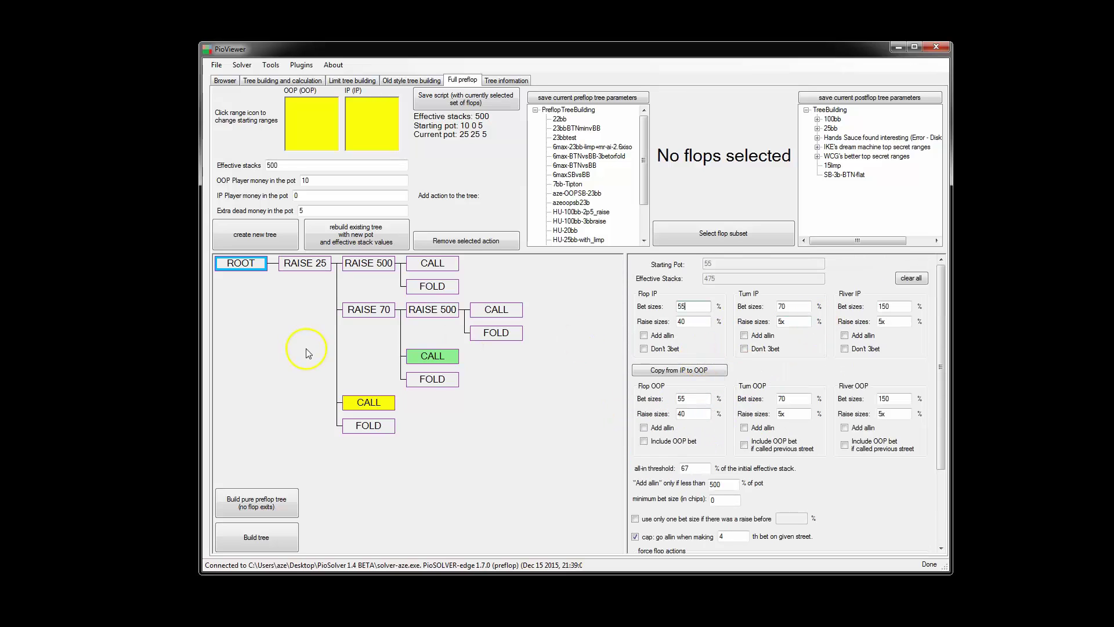
click(428, 355)
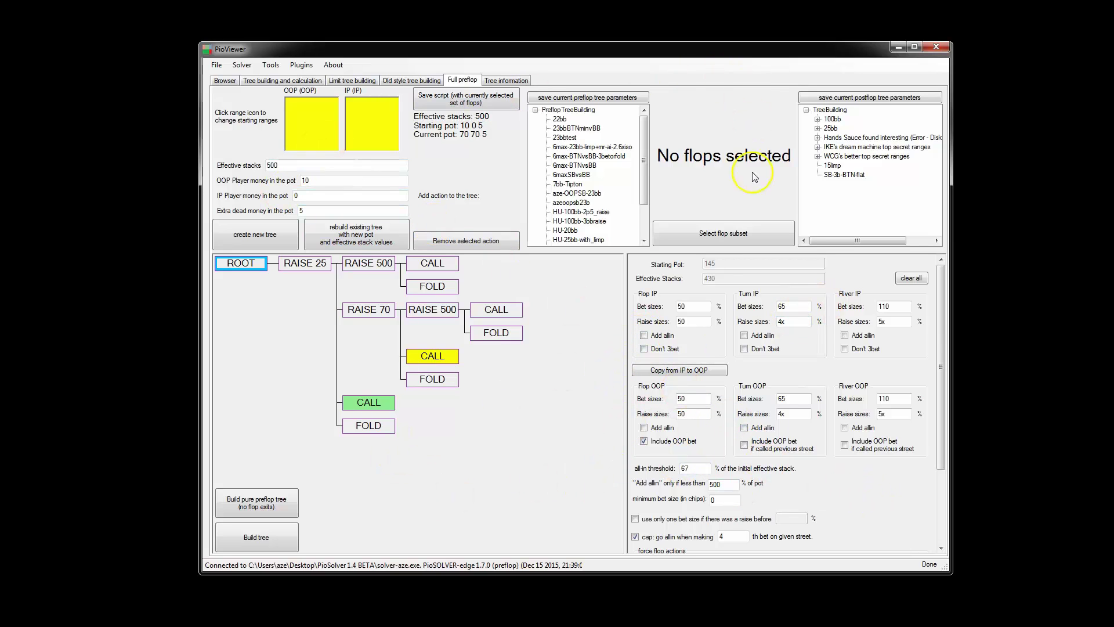
Step: Re-enter 10 as the OOP player's money in the pot
double_click(306, 180)
key(BackSpace)
text(10)
Step: Select the raise to 25 and narrow the IP starting range to a subset of hands in the range editor
click(254, 266)
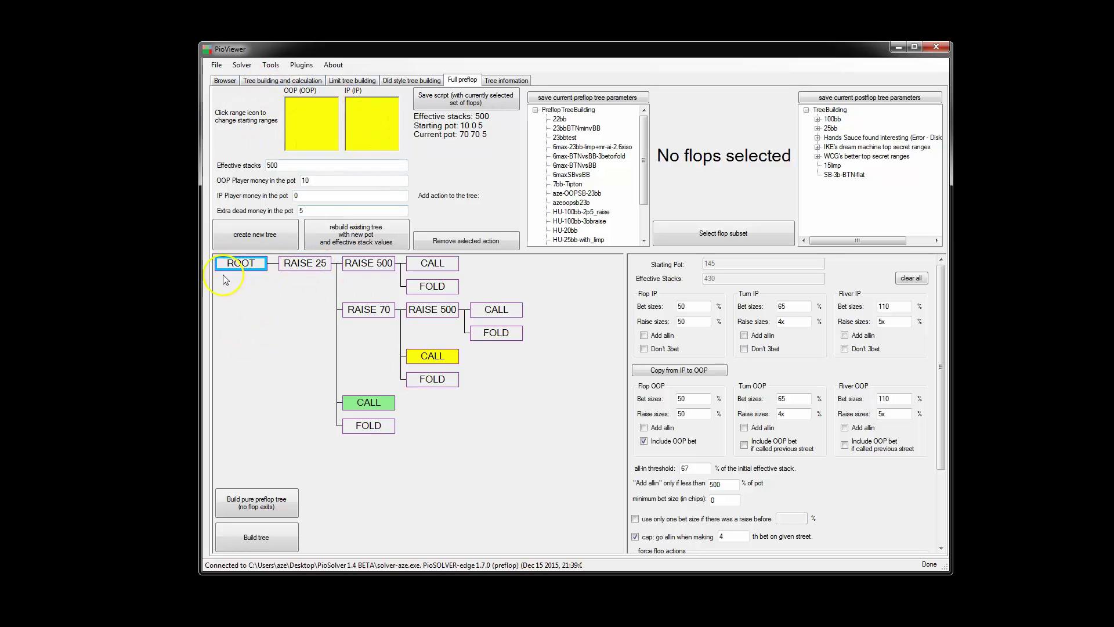
click(302, 265)
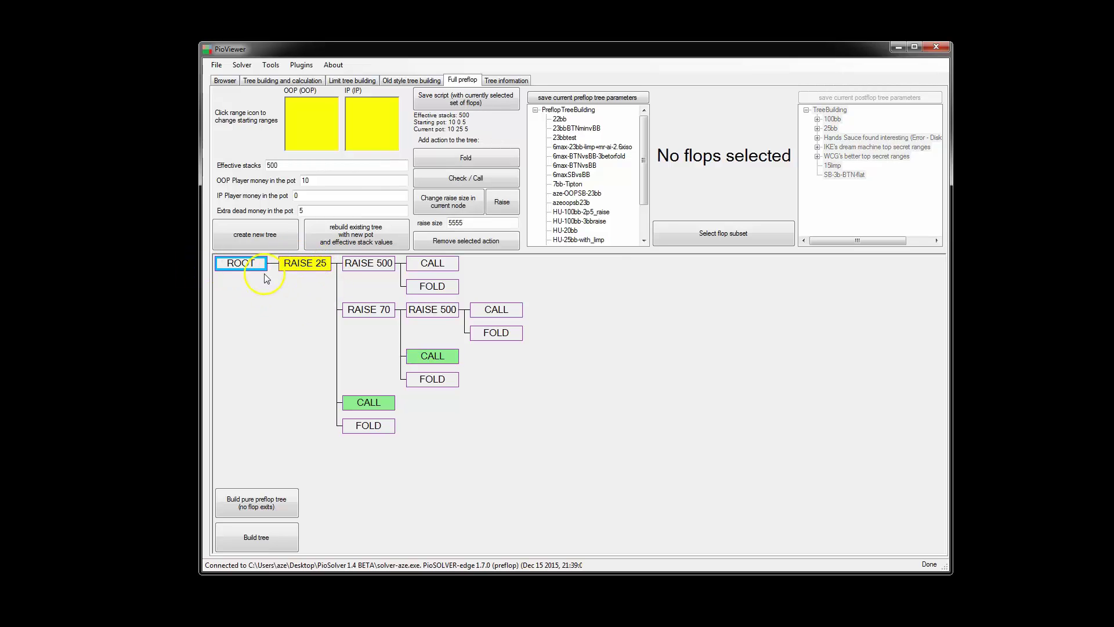
click(364, 122)
drag(538, 115, 644, 124)
drag(503, 492, 660, 496)
click(919, 497)
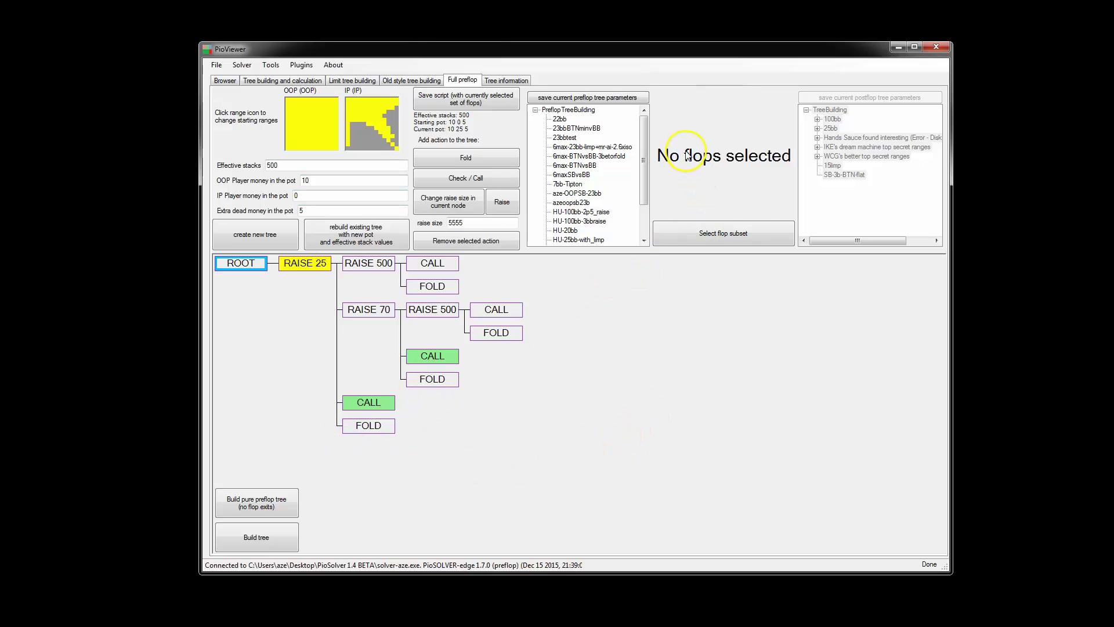
Step: Start selecting a flop subset file and go up to the preflop_subsets folder
click(744, 238)
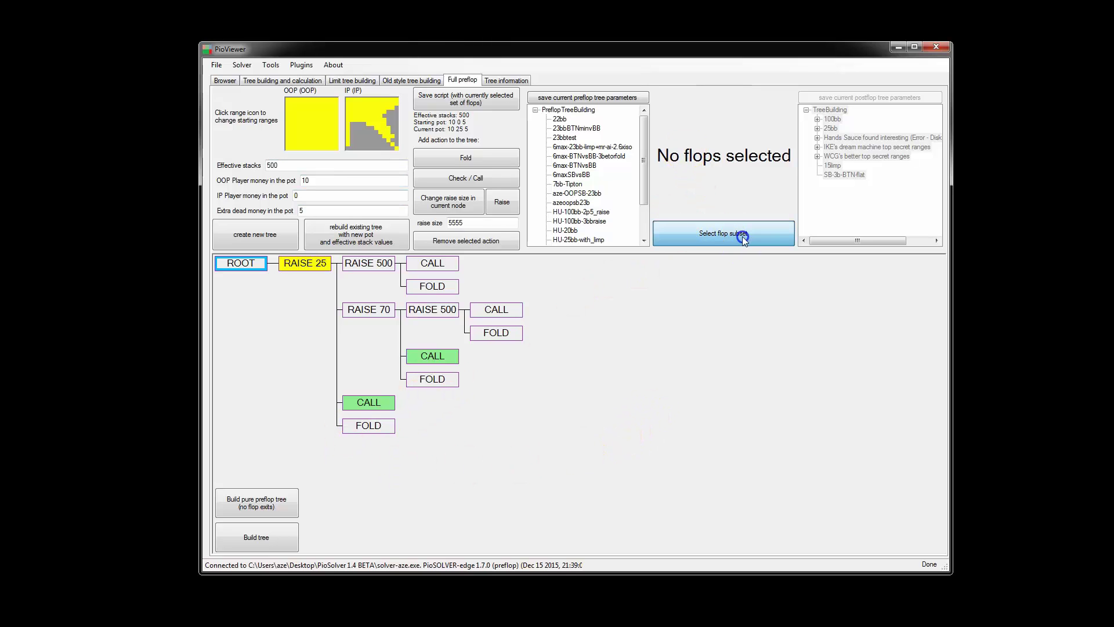
drag(437, 65, 588, 152)
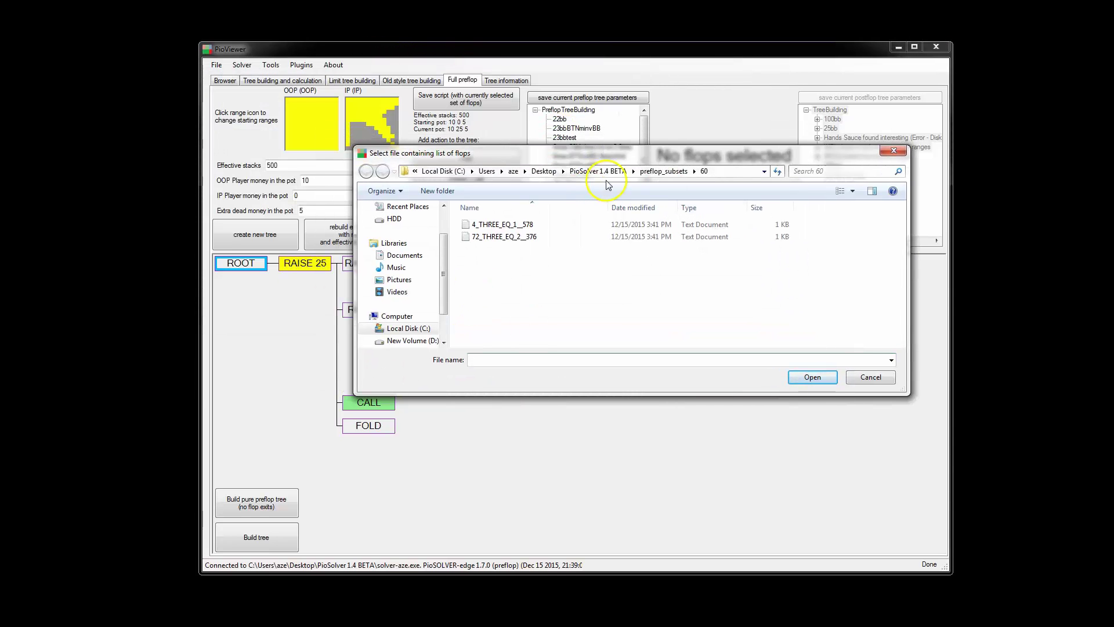
click(667, 171)
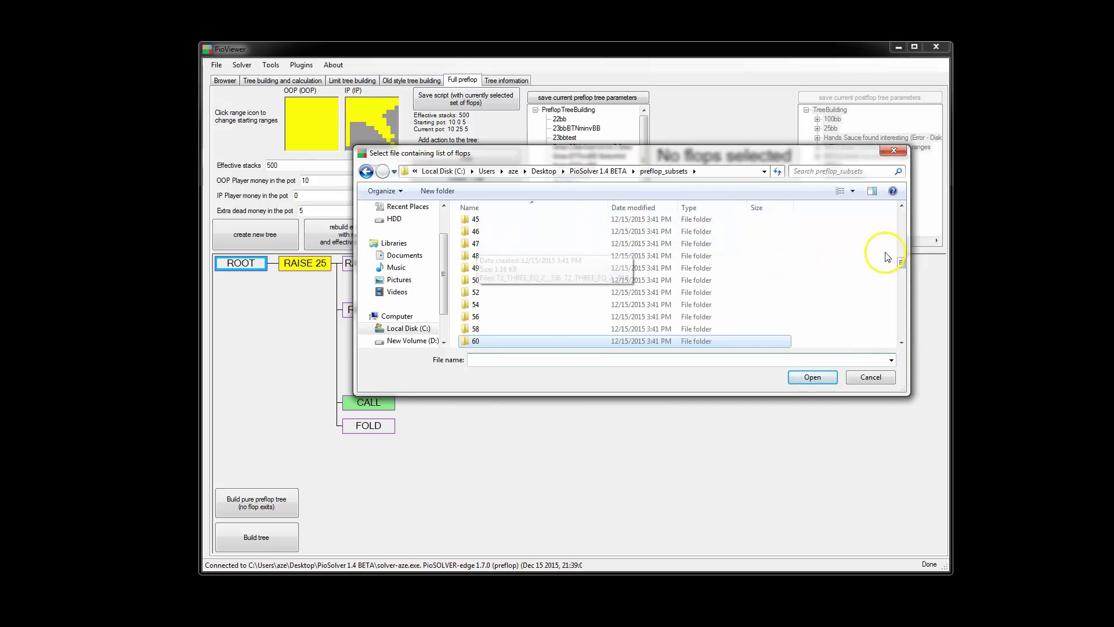
Step: Browse the subset folders from 5 to 487 and enlarge the file dialog to show more of them
drag(902, 264, 908, 214)
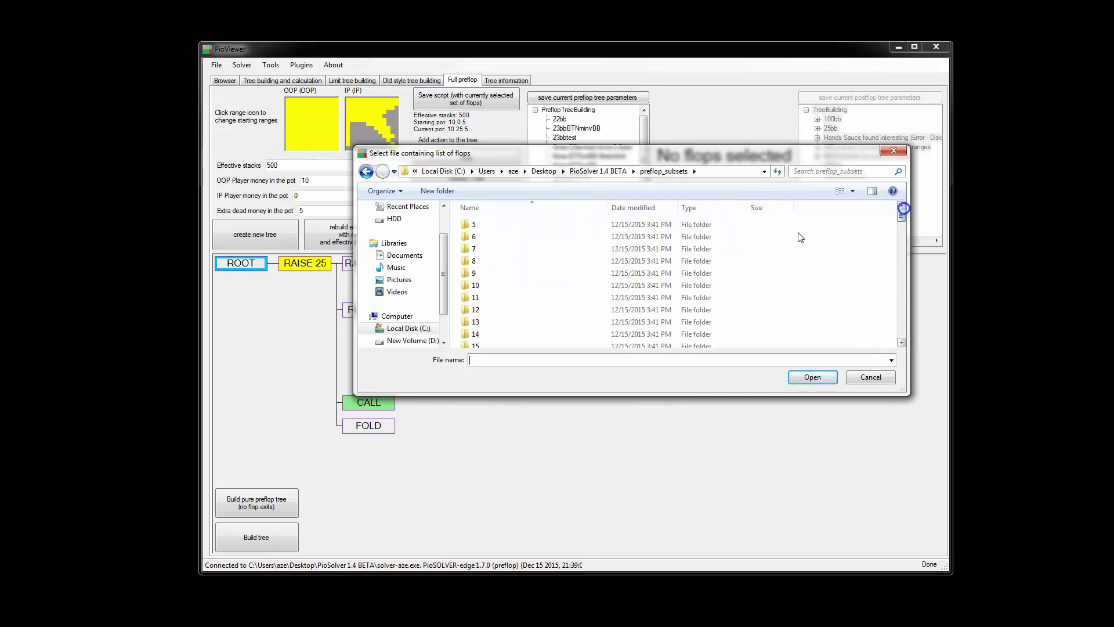
drag(905, 221, 914, 352)
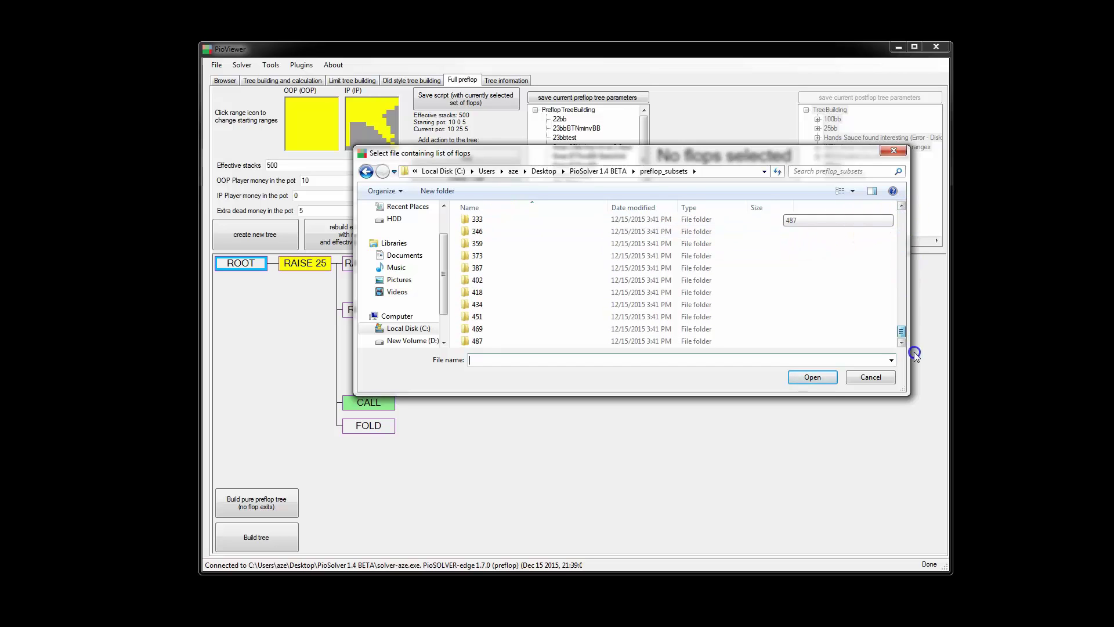
click(480, 342)
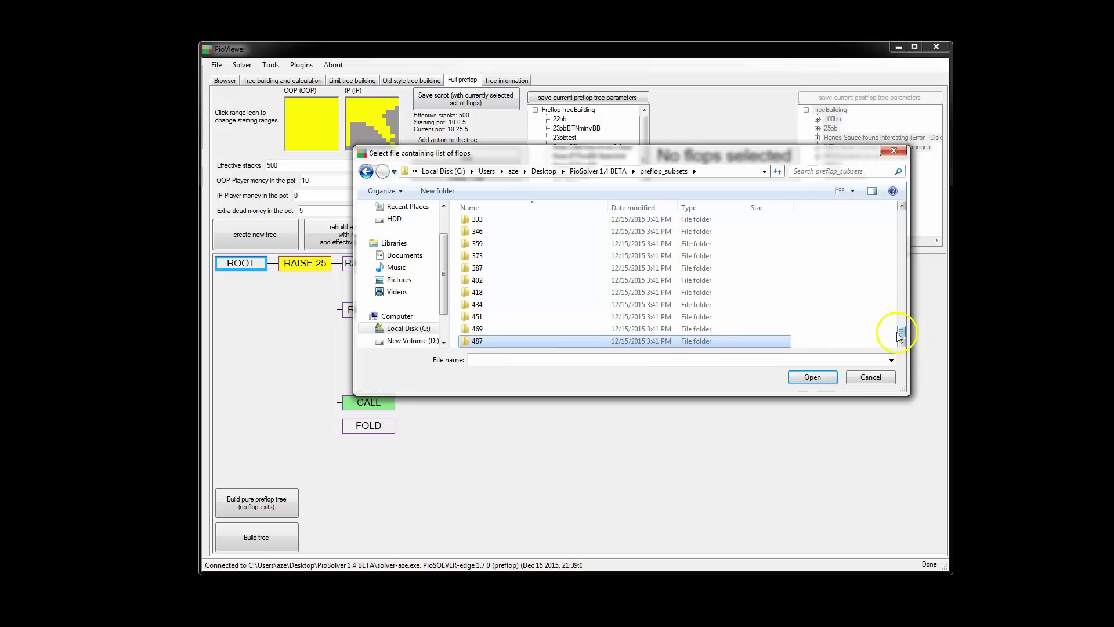
drag(903, 338, 896, 215)
drag(747, 394, 773, 477)
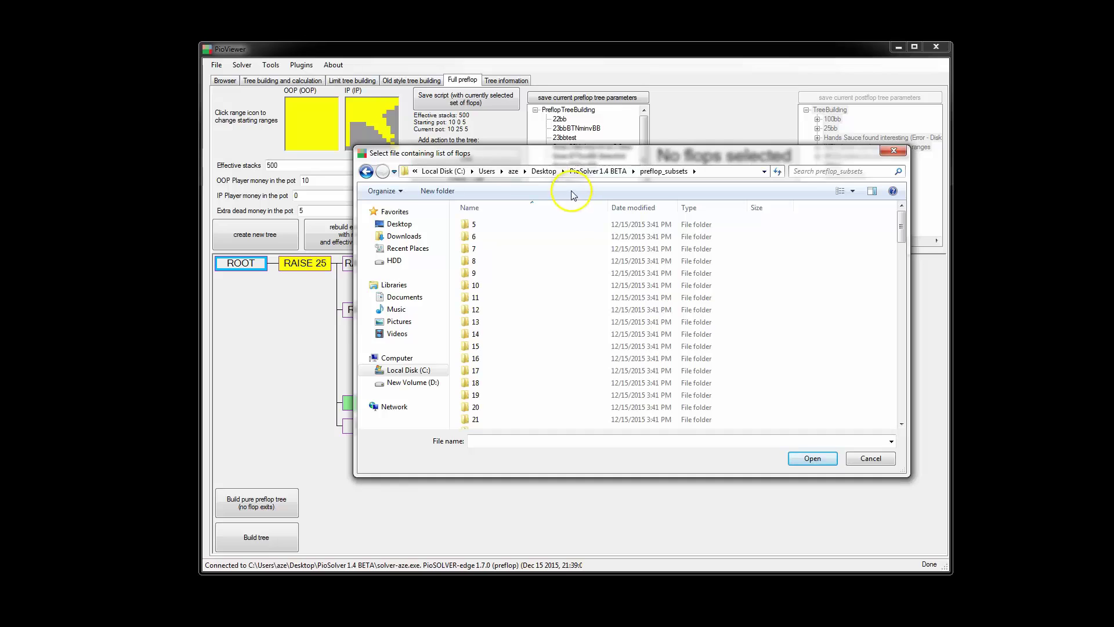
drag(595, 152, 578, 152)
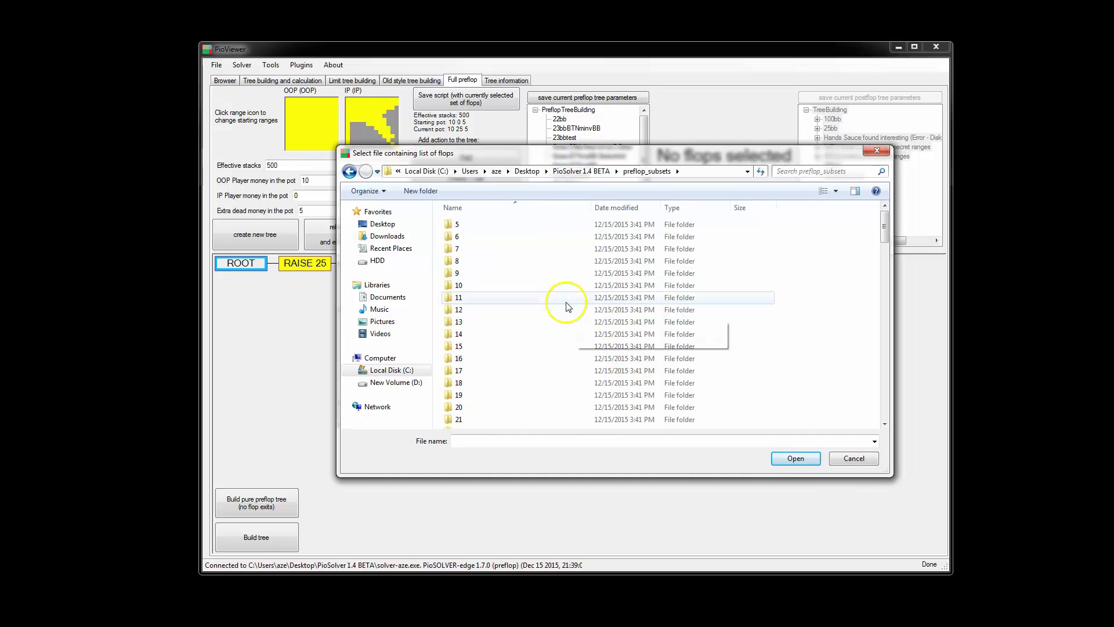
Step: Examine the subset folders from 15 to 20 to see which flop files each one contains
mouse_move(568, 307)
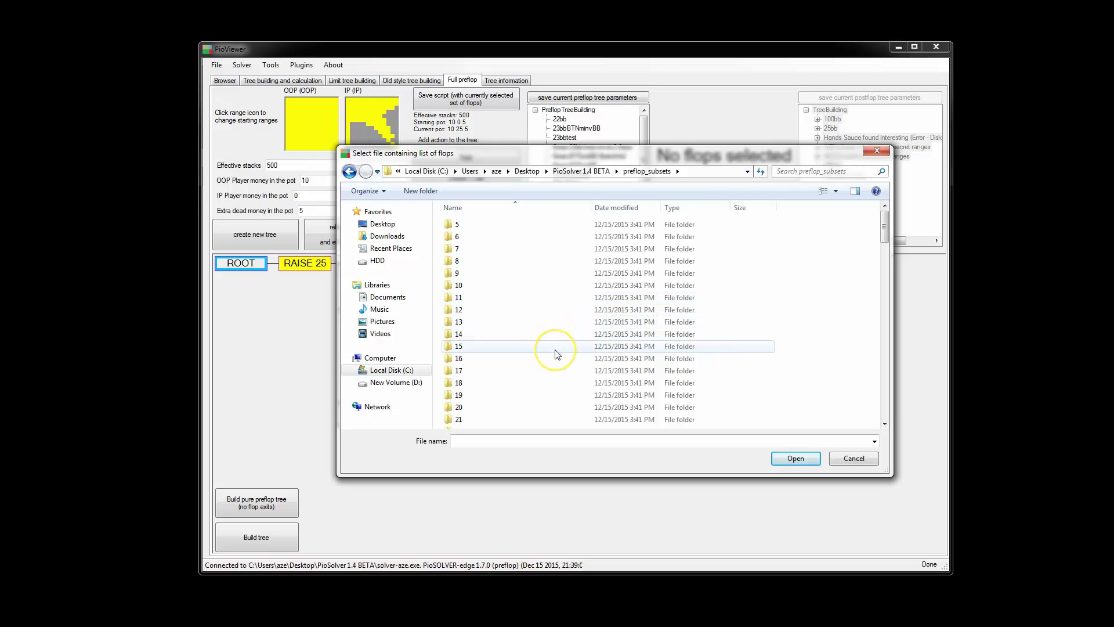
mouse_move(556, 353)
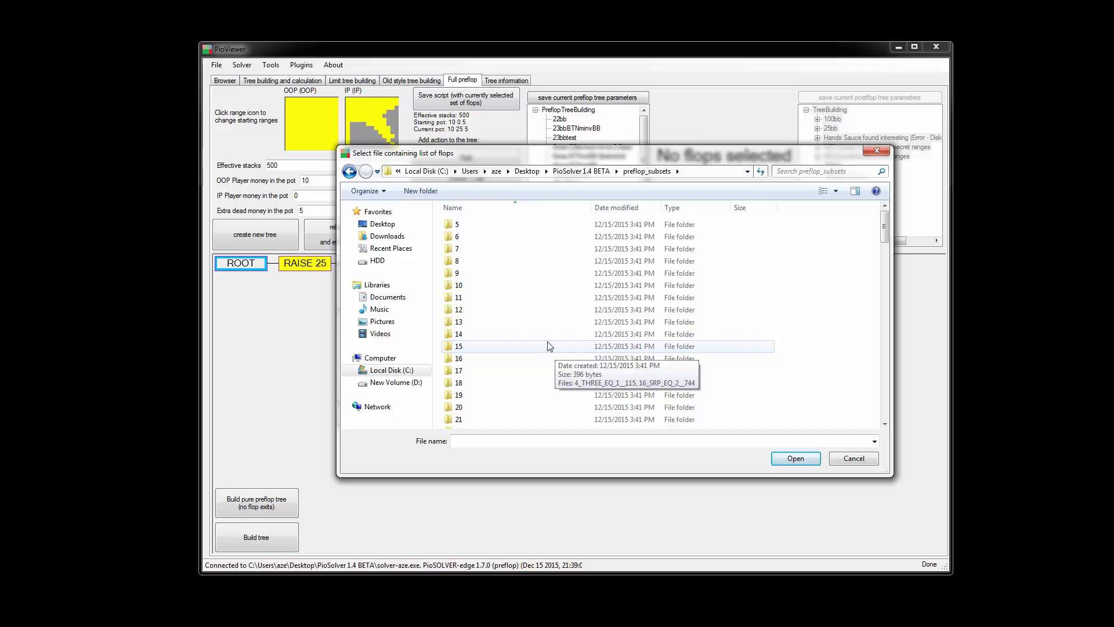
click(489, 410)
mouse_move(586, 338)
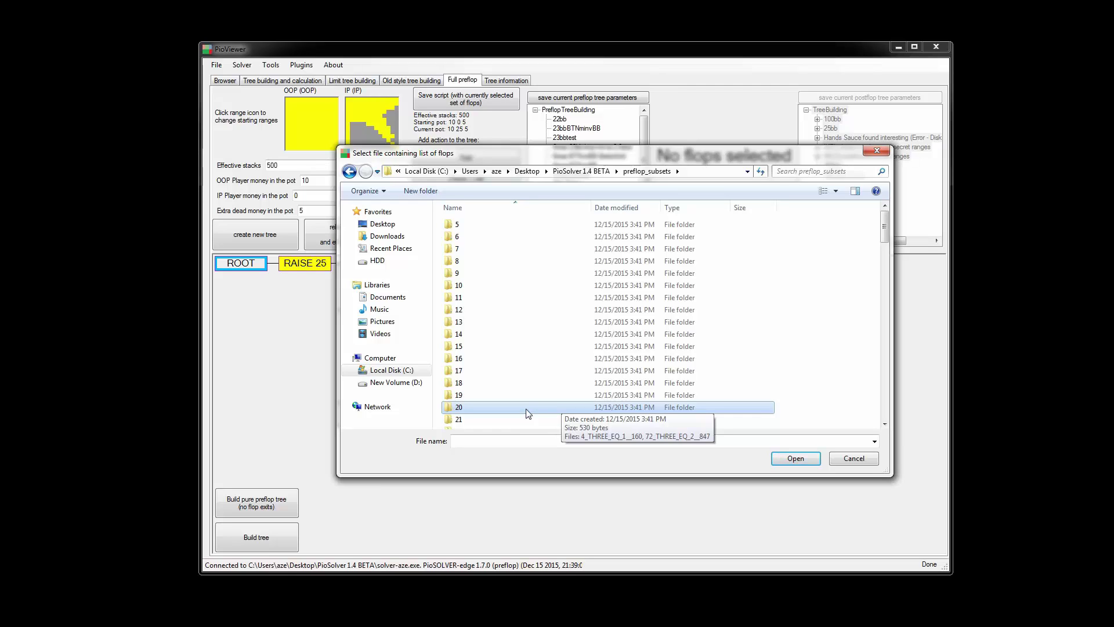
scroll(514, 363, down, 1)
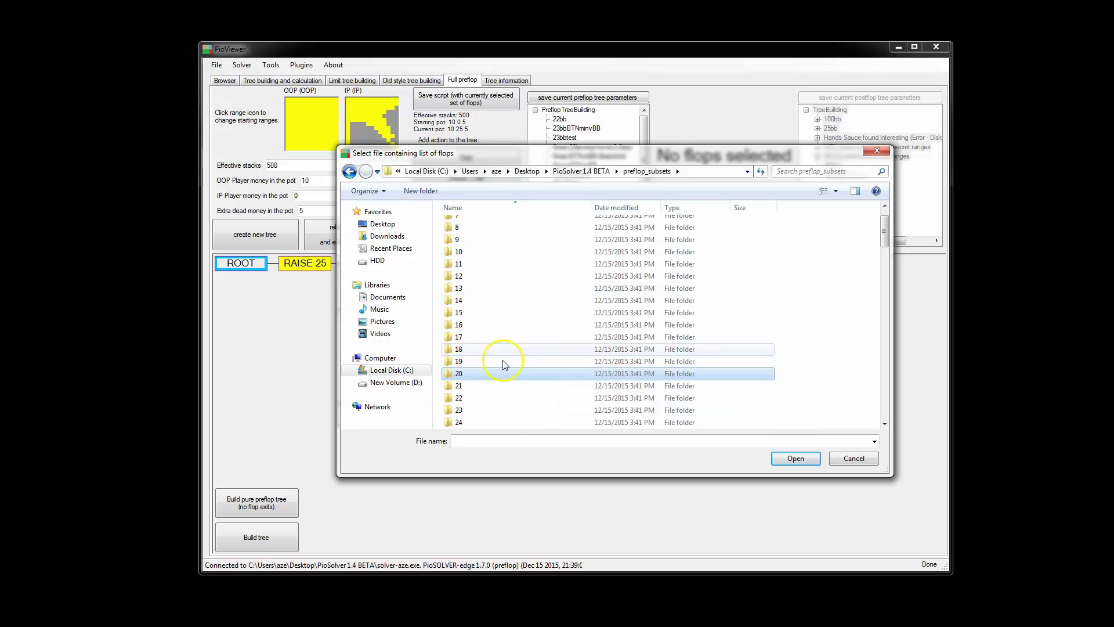
drag(557, 154, 542, 157)
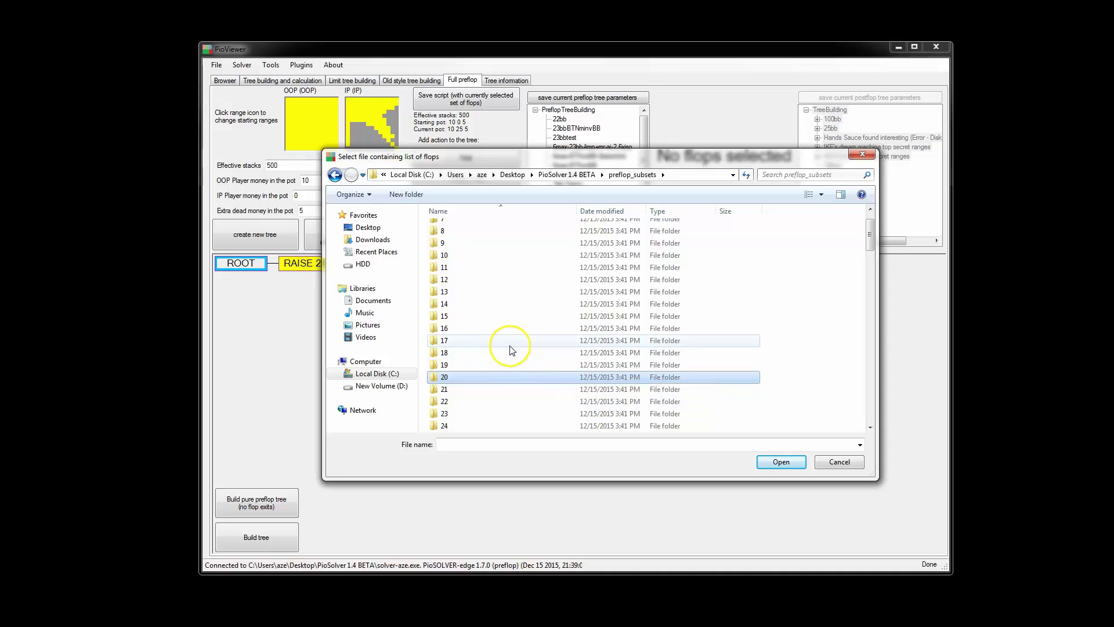
scroll(512, 350, down, 1)
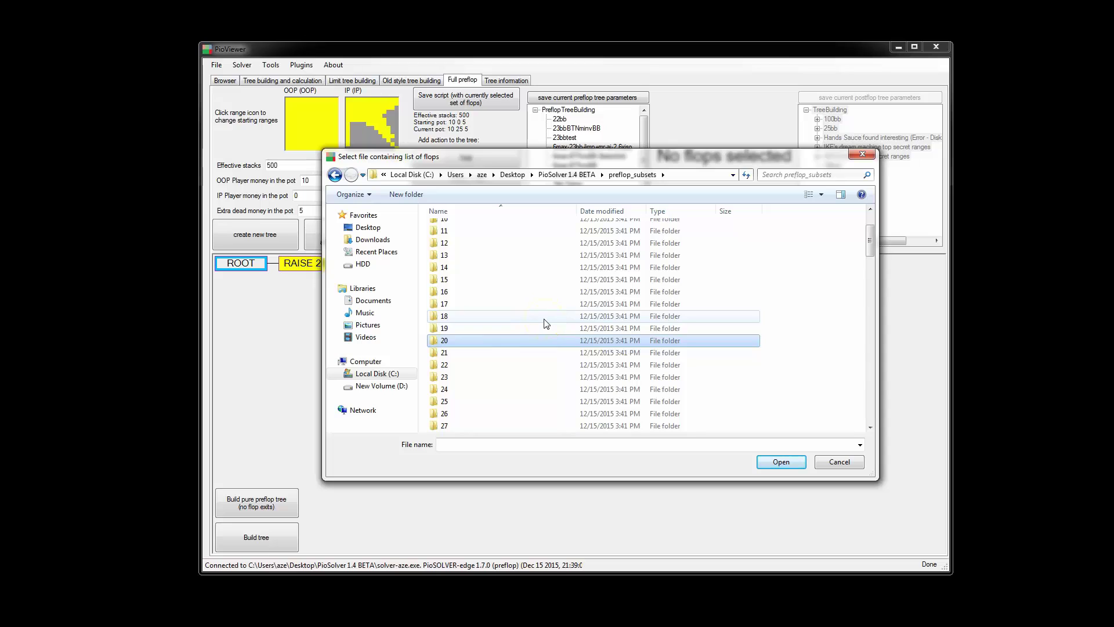
mouse_move(545, 323)
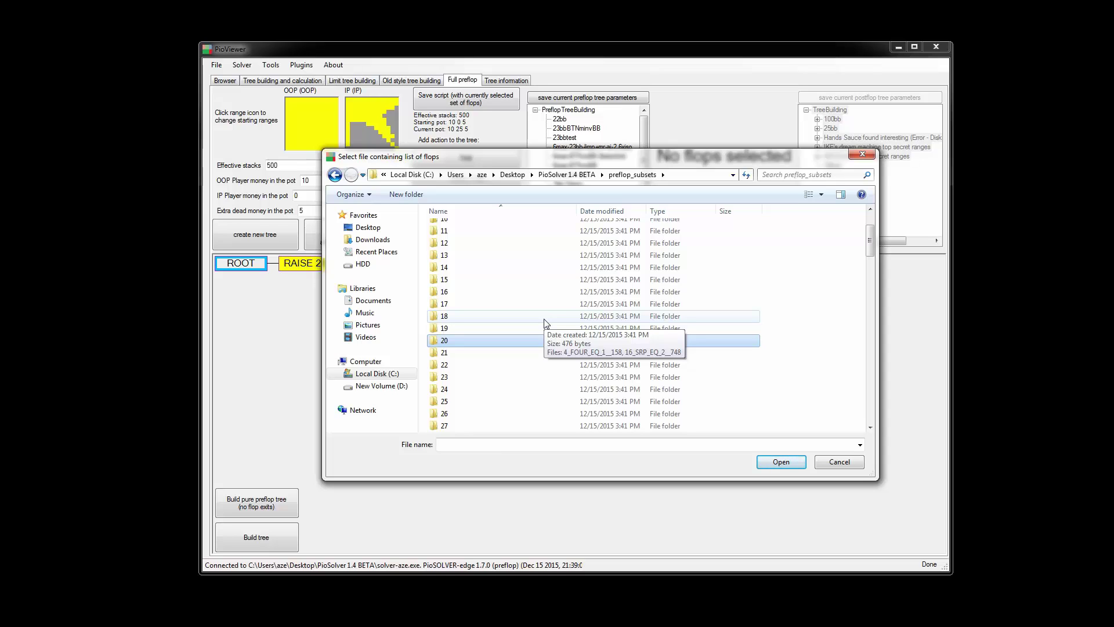
Step: Open subset folder 20 and load the flop file 72_THREE_EQ_2__847
click(512, 340)
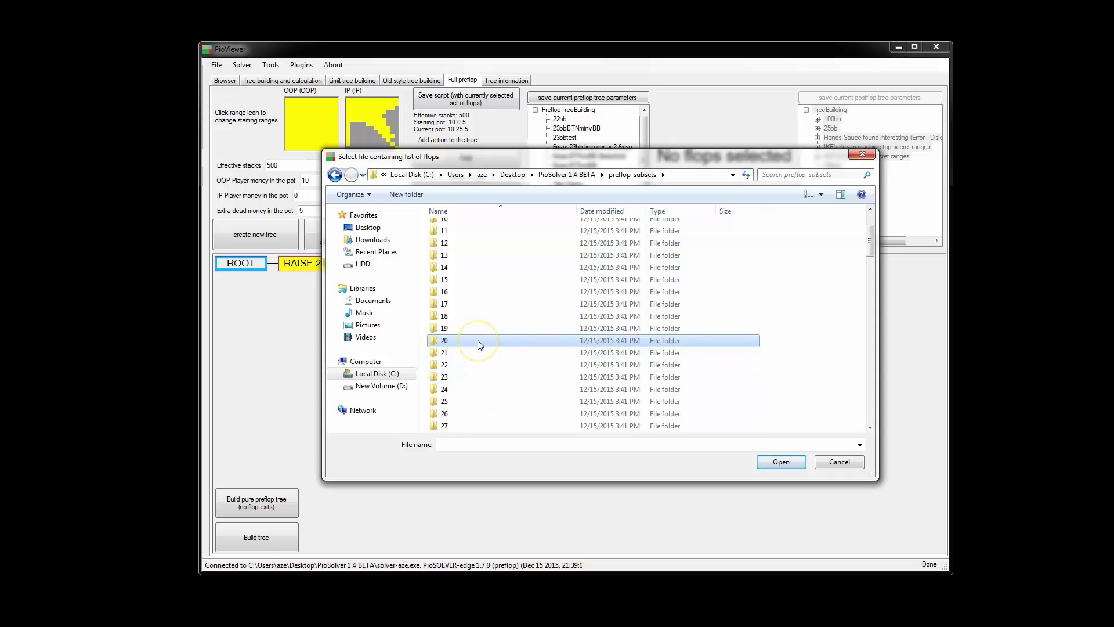
mouse_move(478, 342)
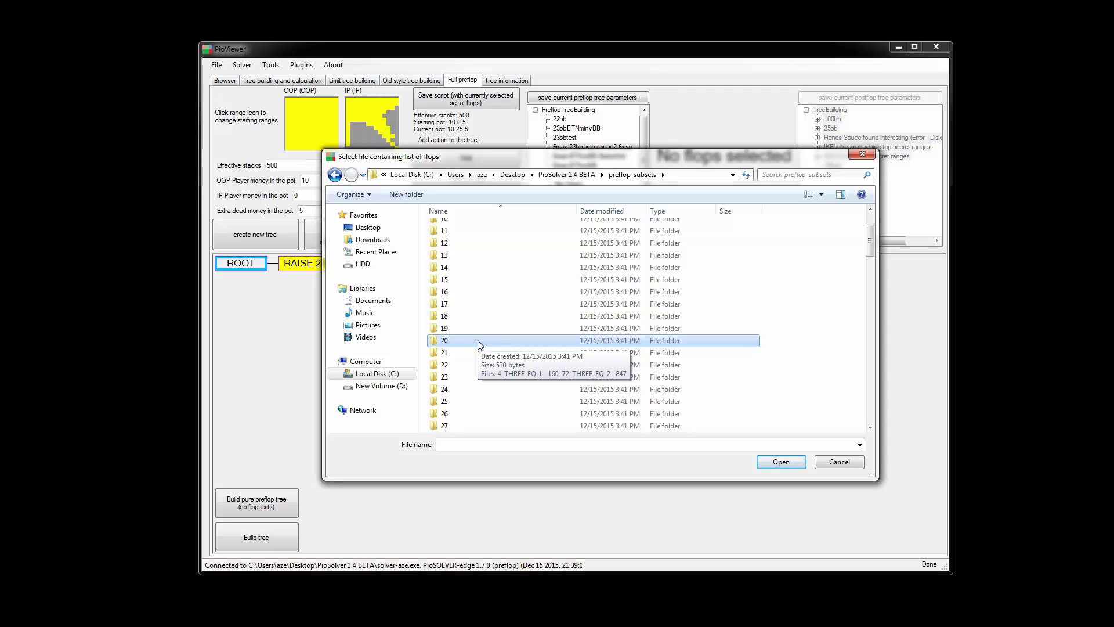
click(472, 343)
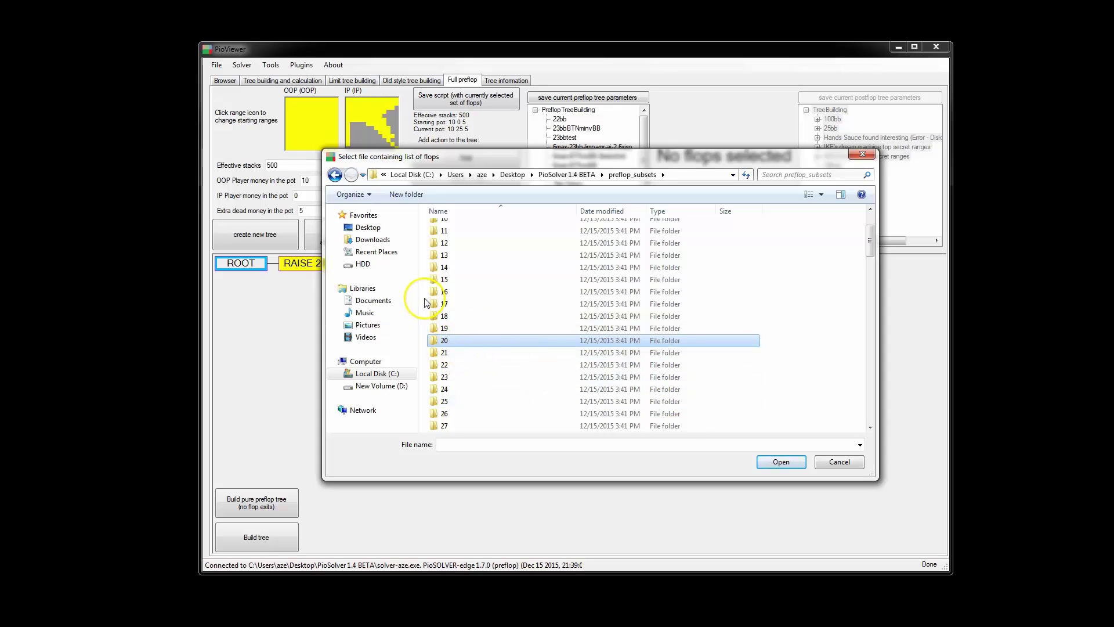
double_click(444, 340)
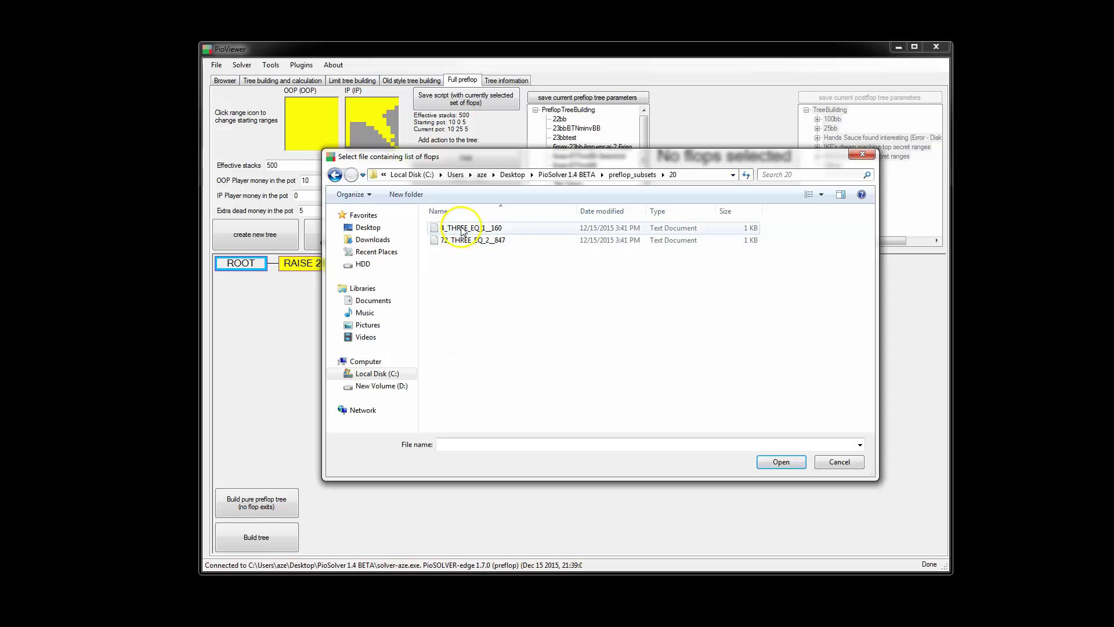
double_click(467, 240)
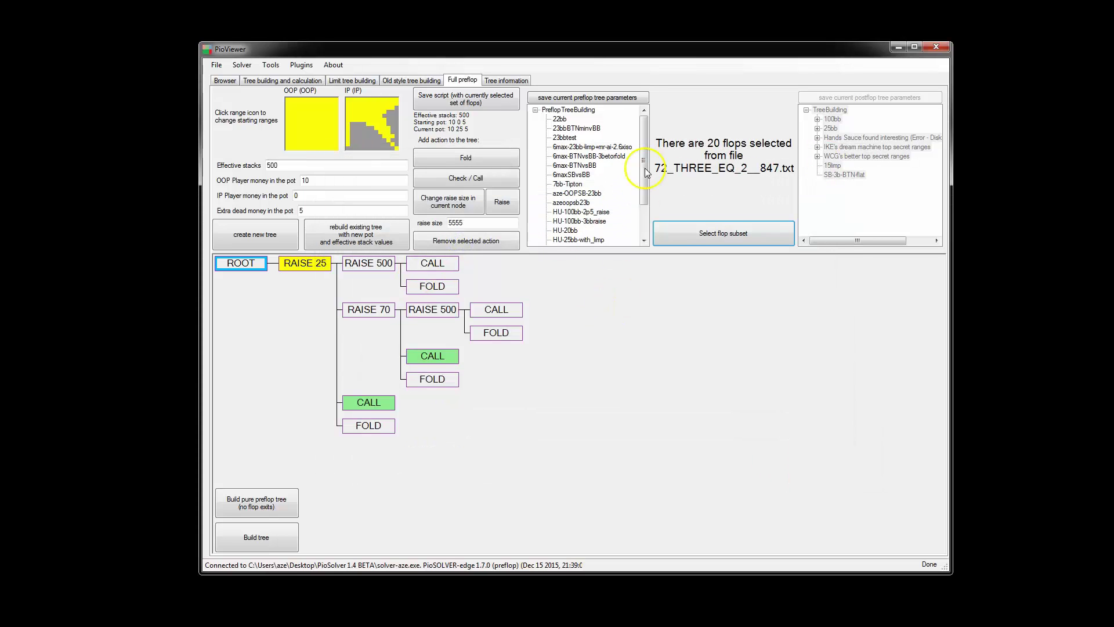
Step: Reopen the flop subset selection, go back through preflop_subsets to folder 20, and load 72_THREE_EQ_2__847 again
click(660, 244)
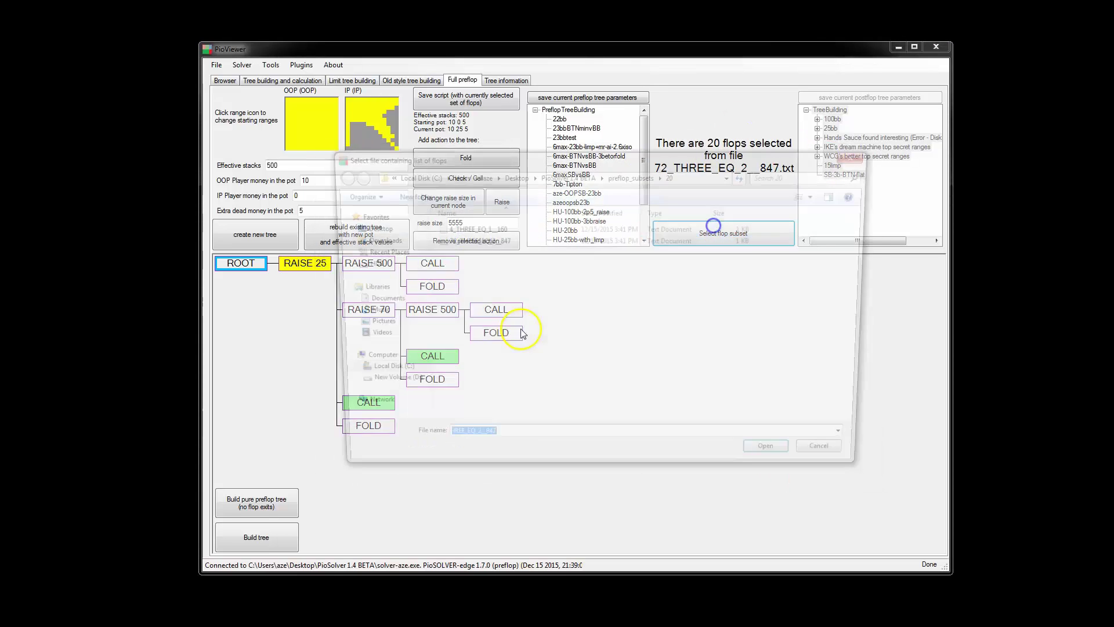
drag(530, 156, 534, 183)
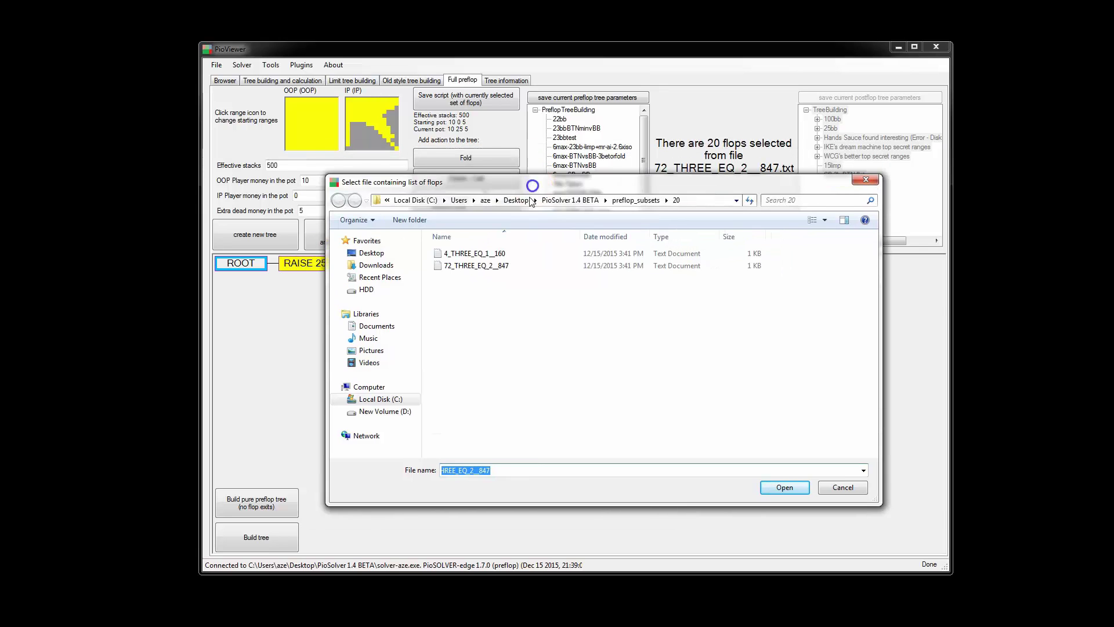
click(470, 268)
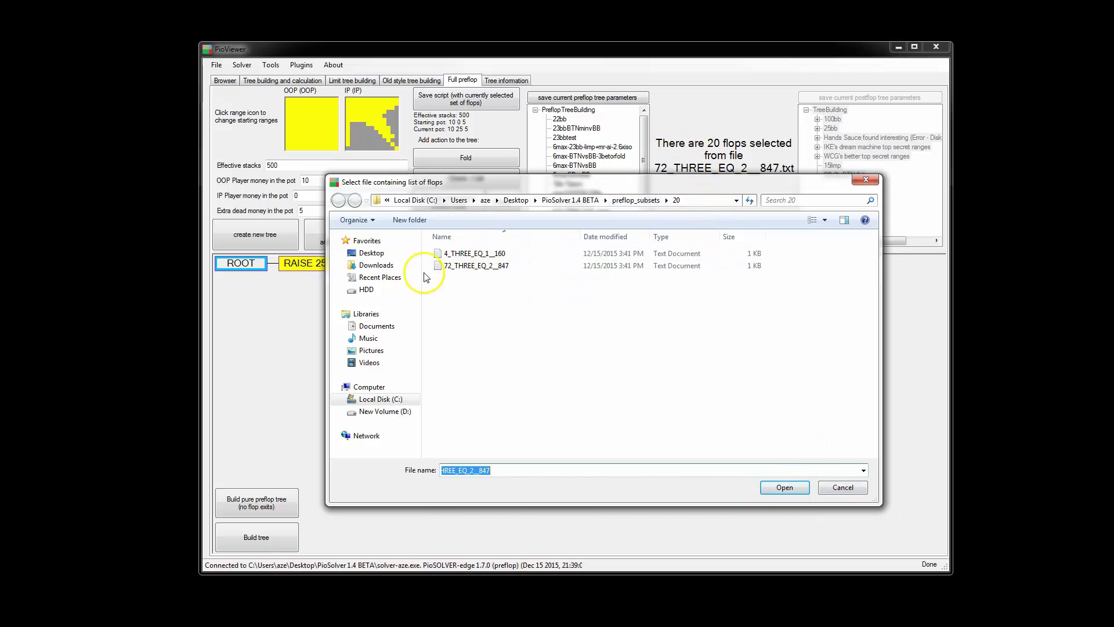
click(650, 200)
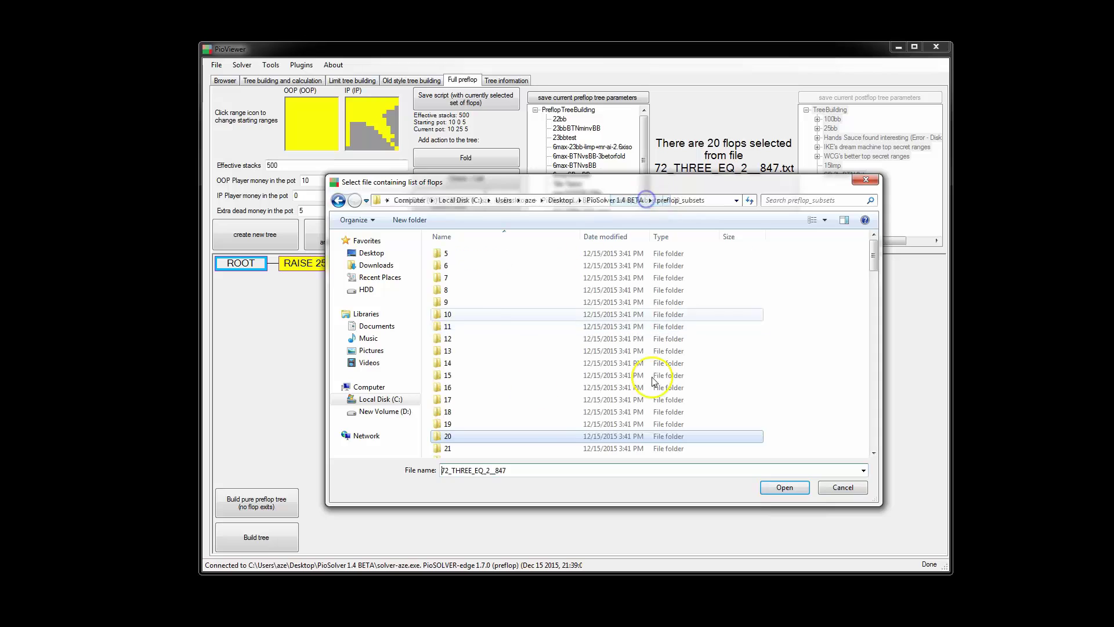
click(481, 316)
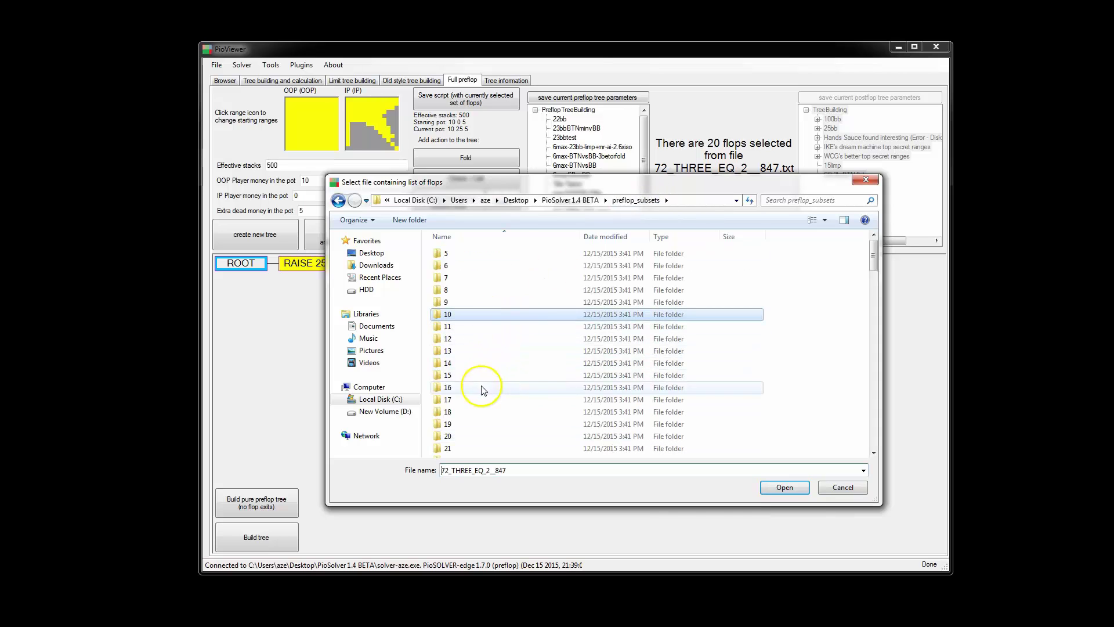
double_click(469, 435)
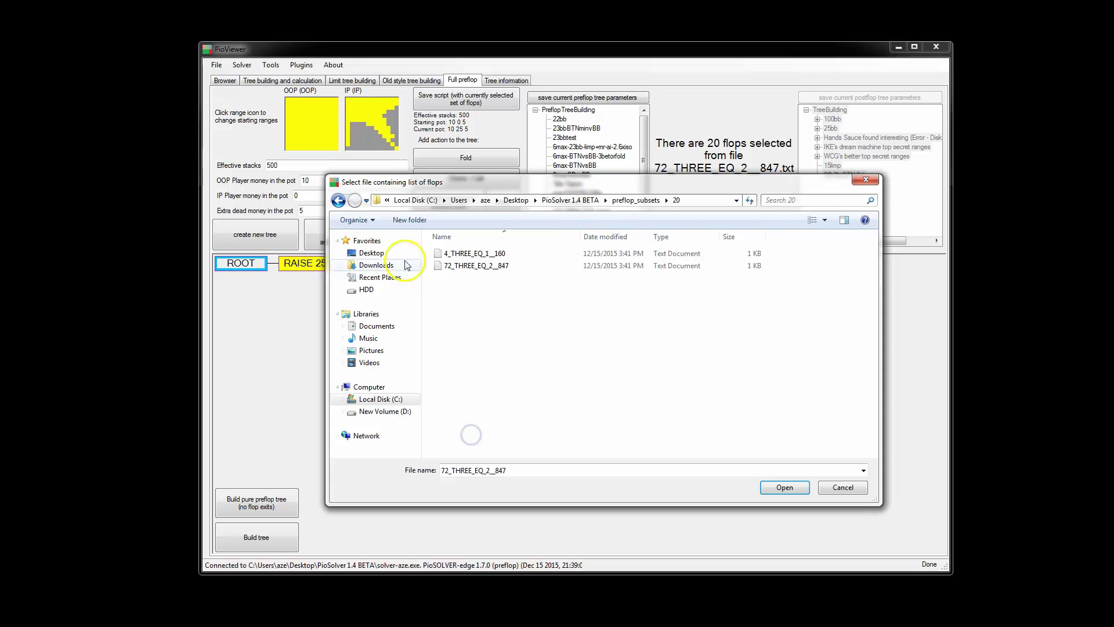
click(457, 268)
double_click(457, 268)
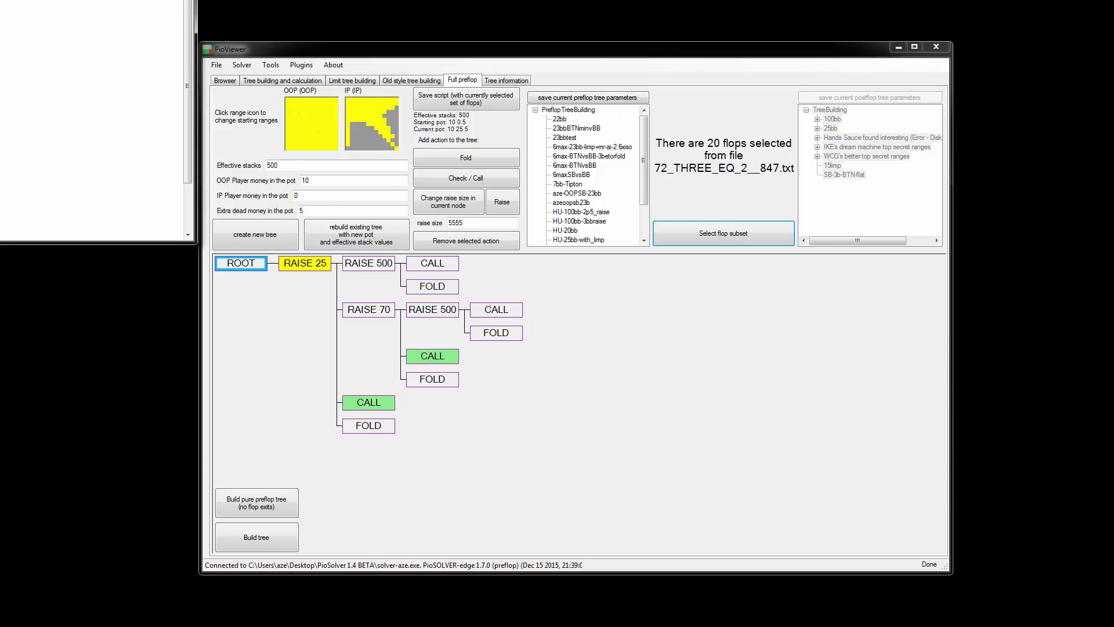
Step: Examine the flops and their weights in the 72_THREE_EQ_2__847 text file in Notepad, and close it
drag(28, 0, 749, 172)
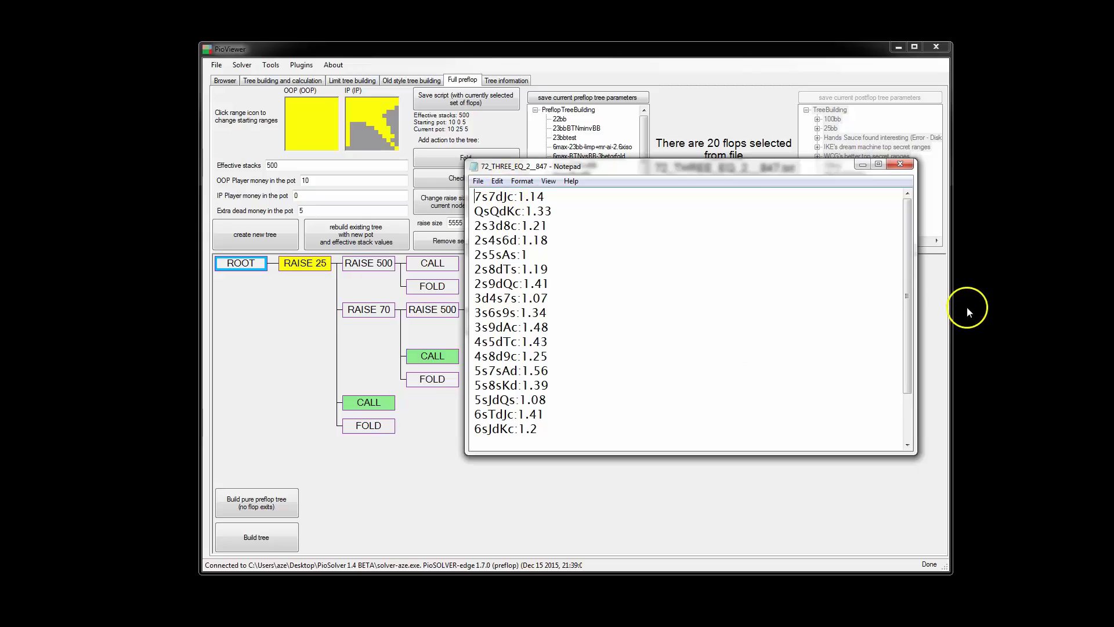
drag(909, 270, 545, 201)
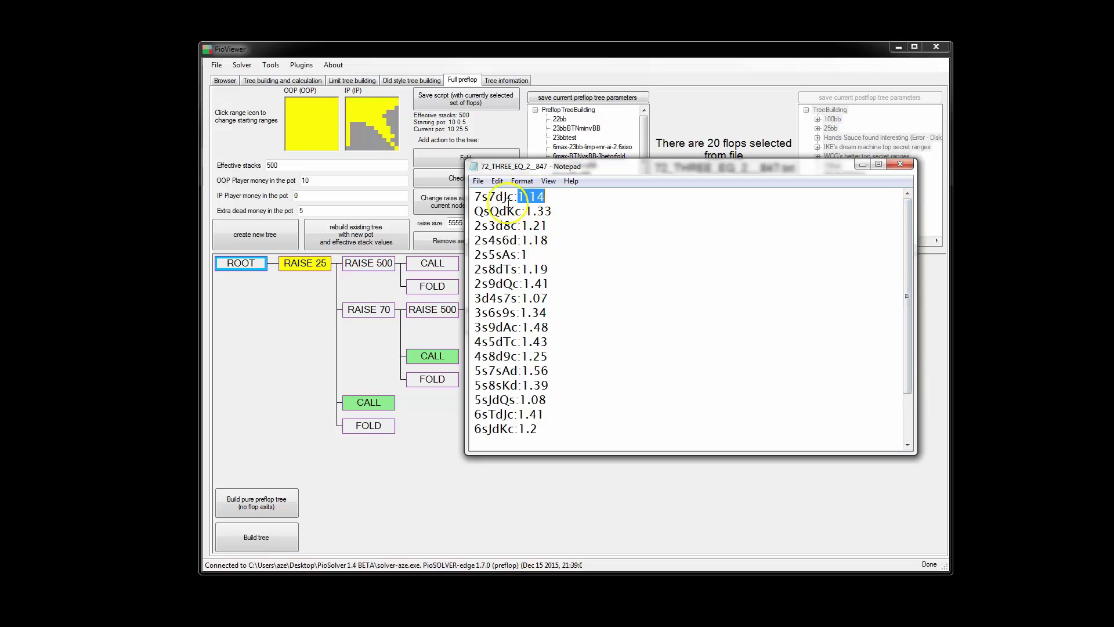
click(577, 219)
mouse_move(552, 212)
mouse_down()
mouse_move(525, 212)
mouse_move(547, 229)
mouse_up()
click(561, 236)
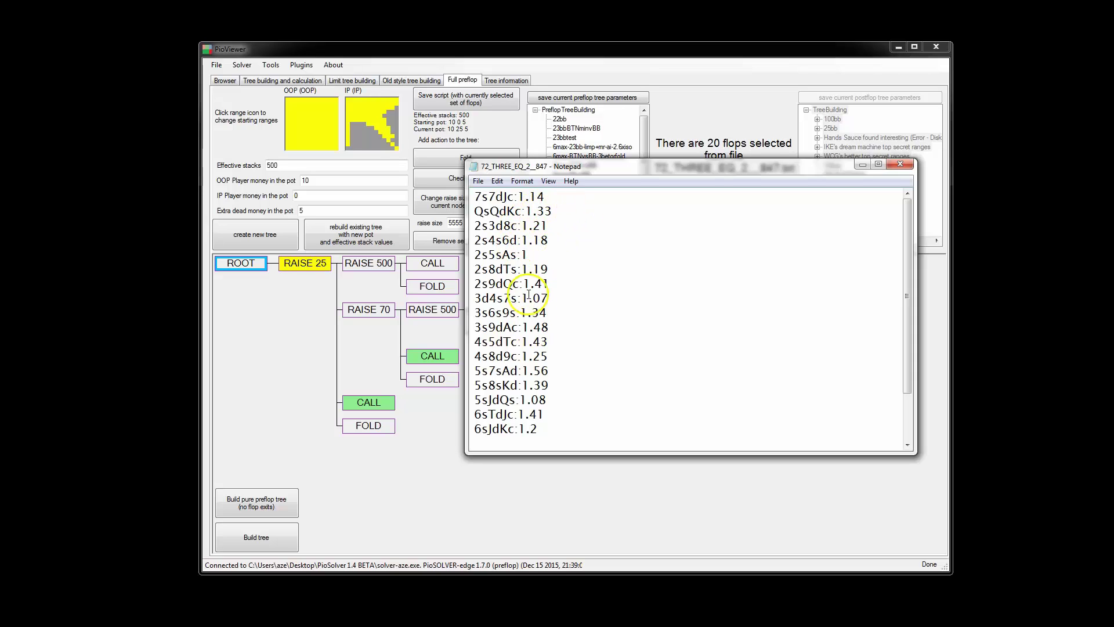
scroll(528, 268, down, 2)
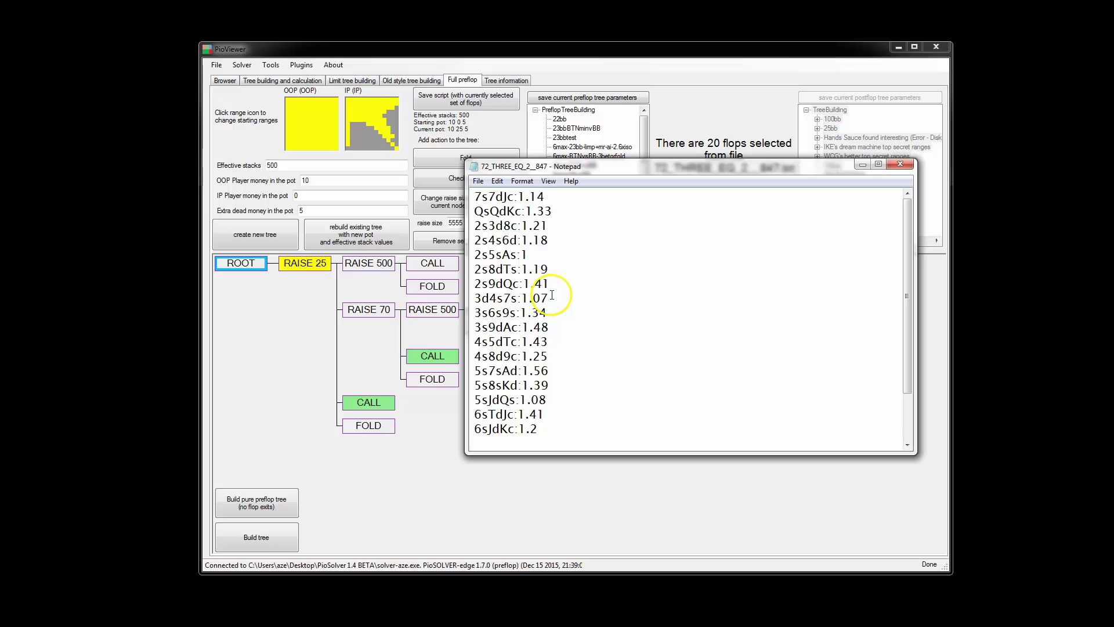
scroll(534, 291, down, 2)
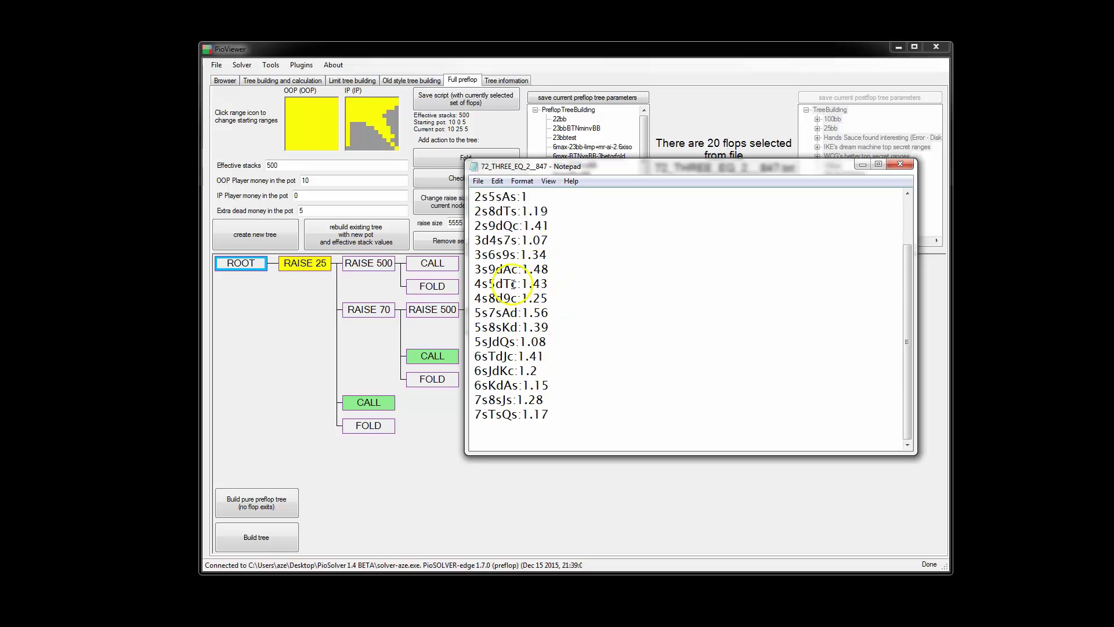
drag(522, 284, 549, 283)
click(900, 165)
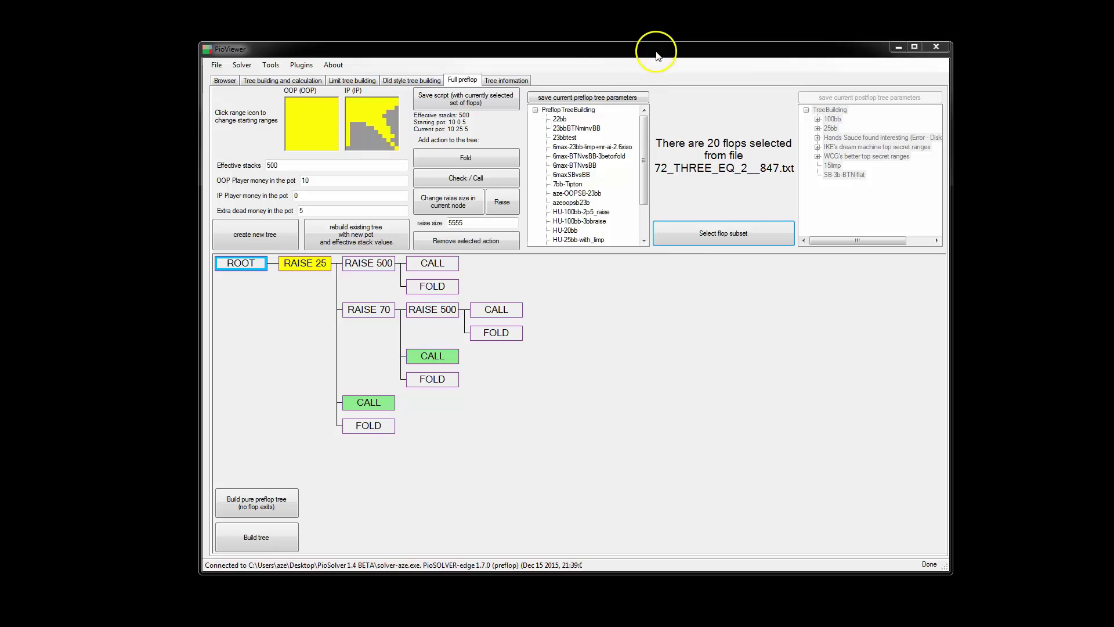
drag(656, 55, 641, 51)
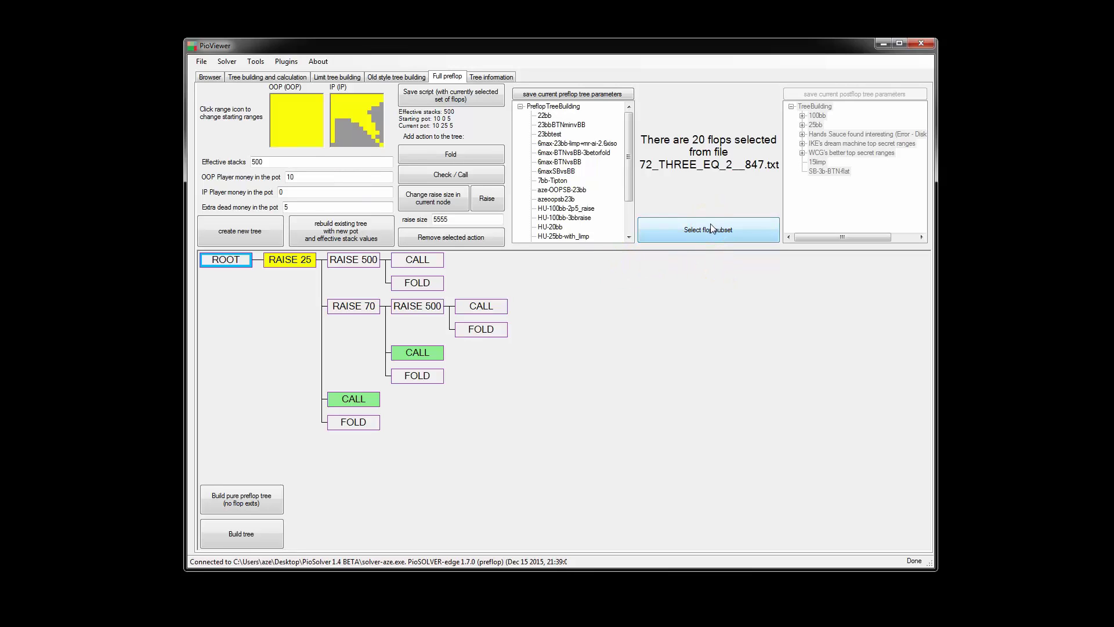
click(656, 168)
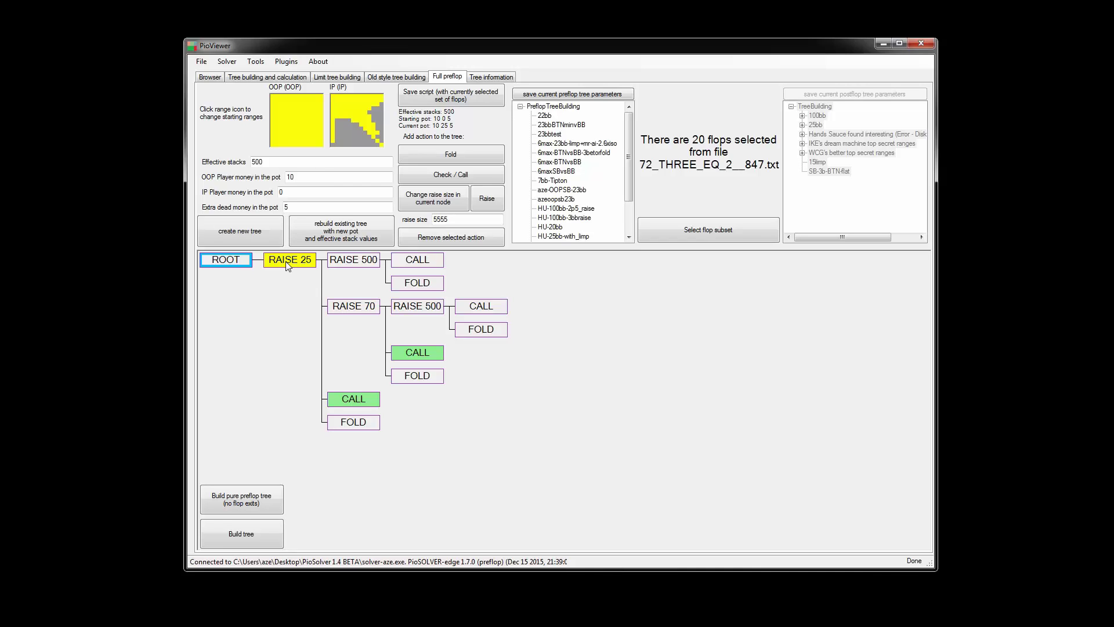
click(237, 264)
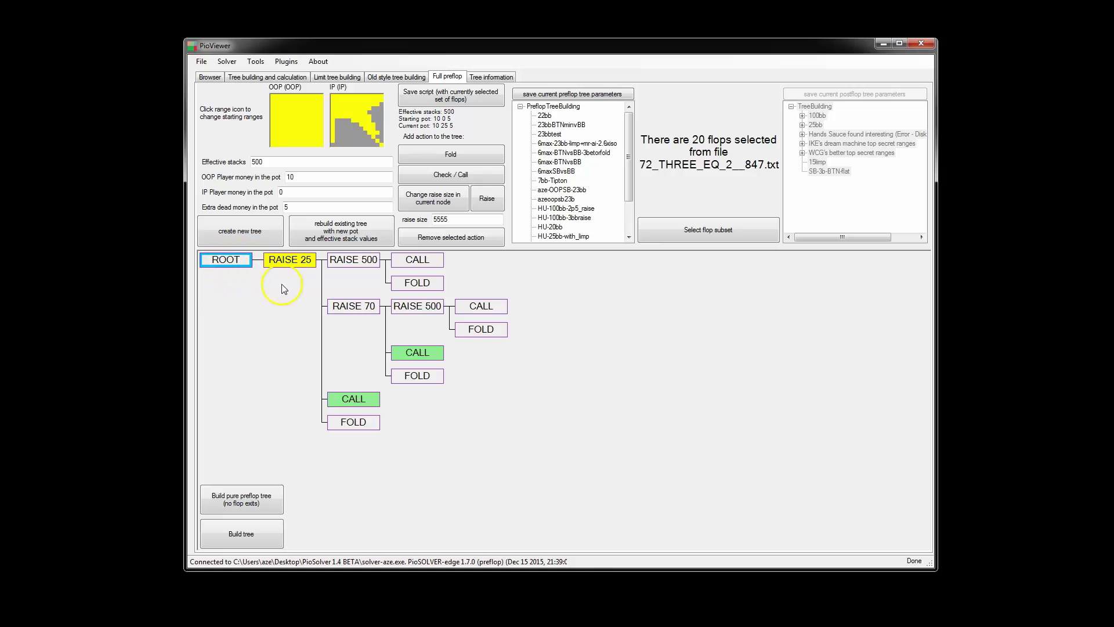
click(635, 307)
Step: Switch the flop subset to the file 4_THREE_EQ_1__26 from folder 5 of preflop_subsets
drag(714, 45, 704, 44)
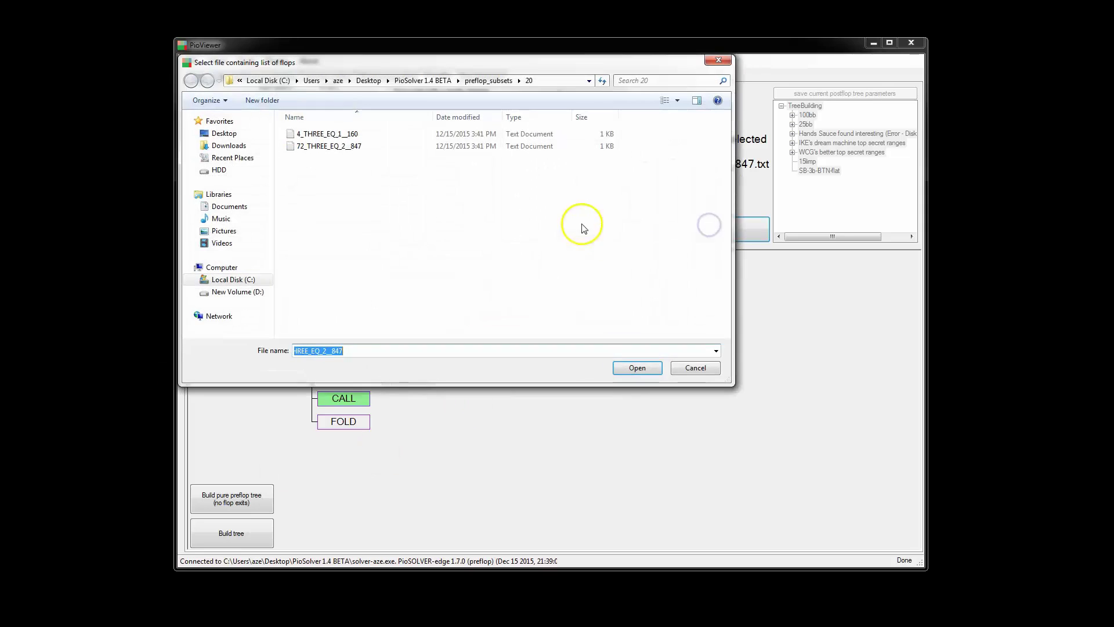
click(486, 80)
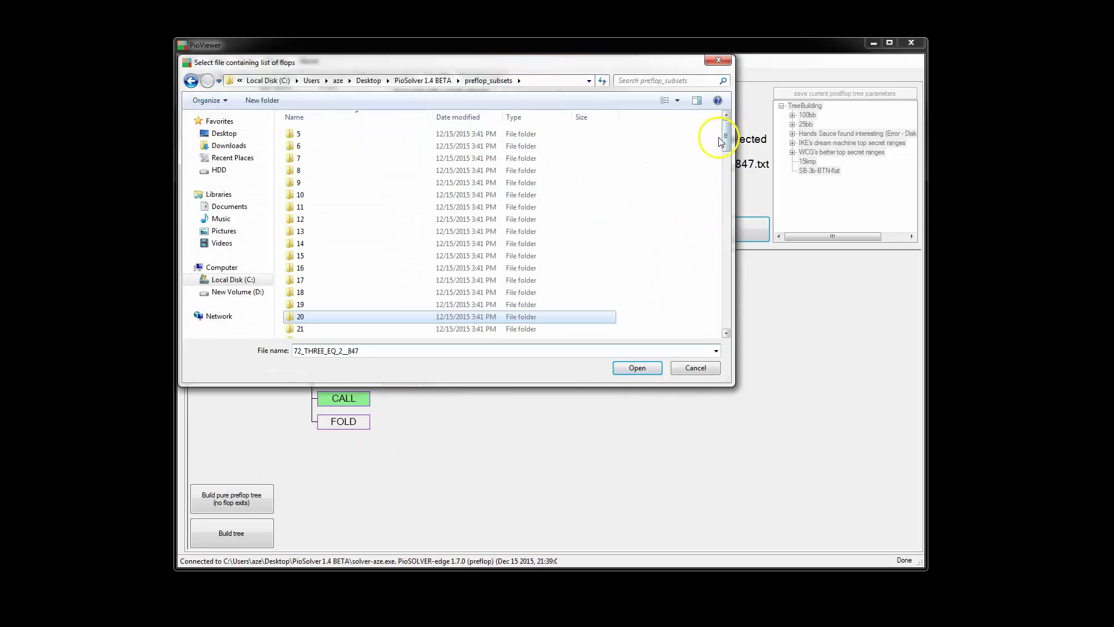
double_click(326, 134)
double_click(320, 146)
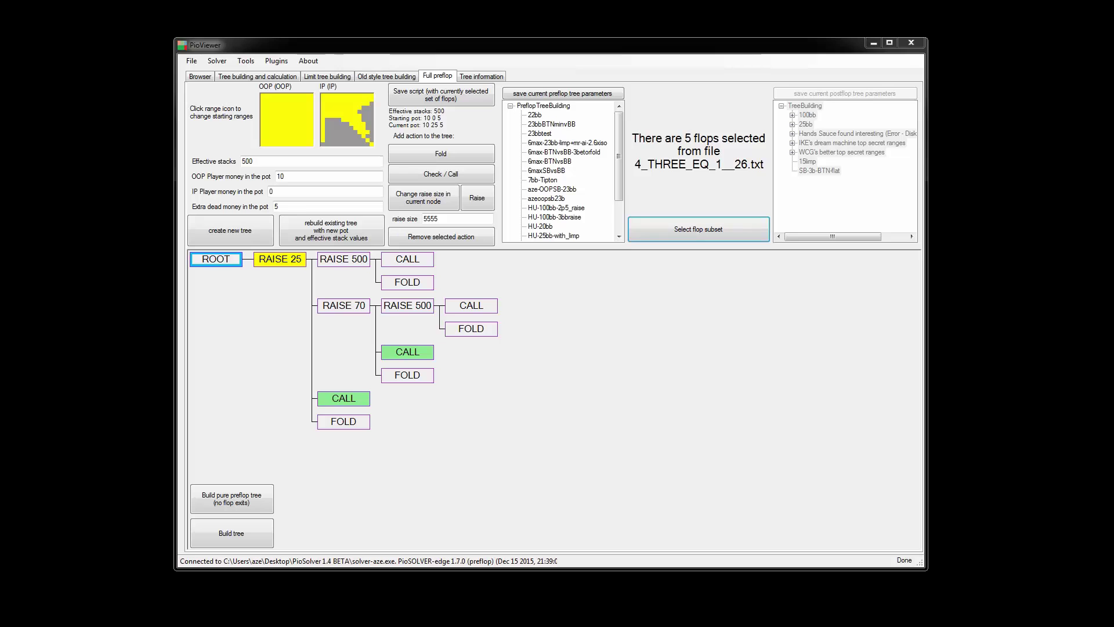
Step: Place Resource Monitor beside PioViewer, build the full tree with the selected flop subset, and continue past the missing fold/call actions warning
drag(762, 325, 801, 229)
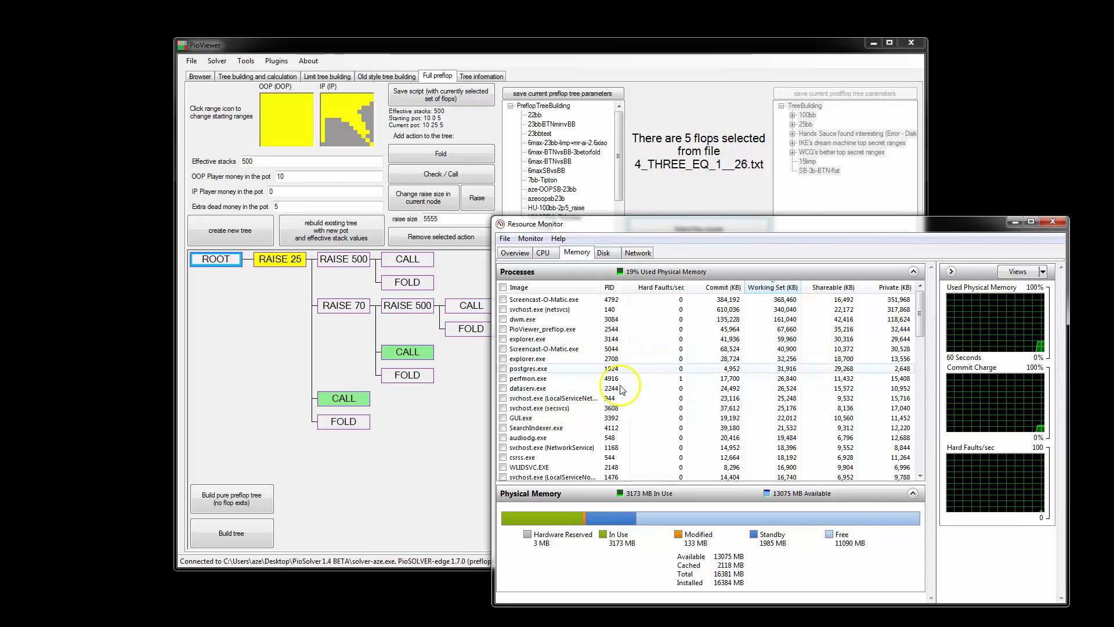
drag(704, 224, 723, 230)
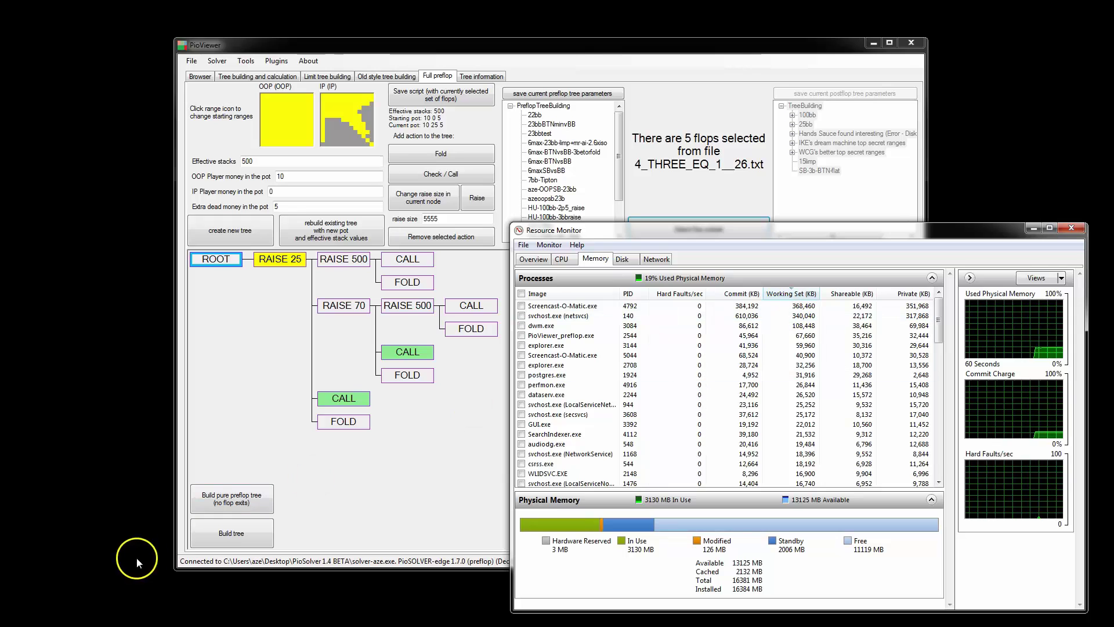
click(236, 536)
drag(287, 453, 342, 289)
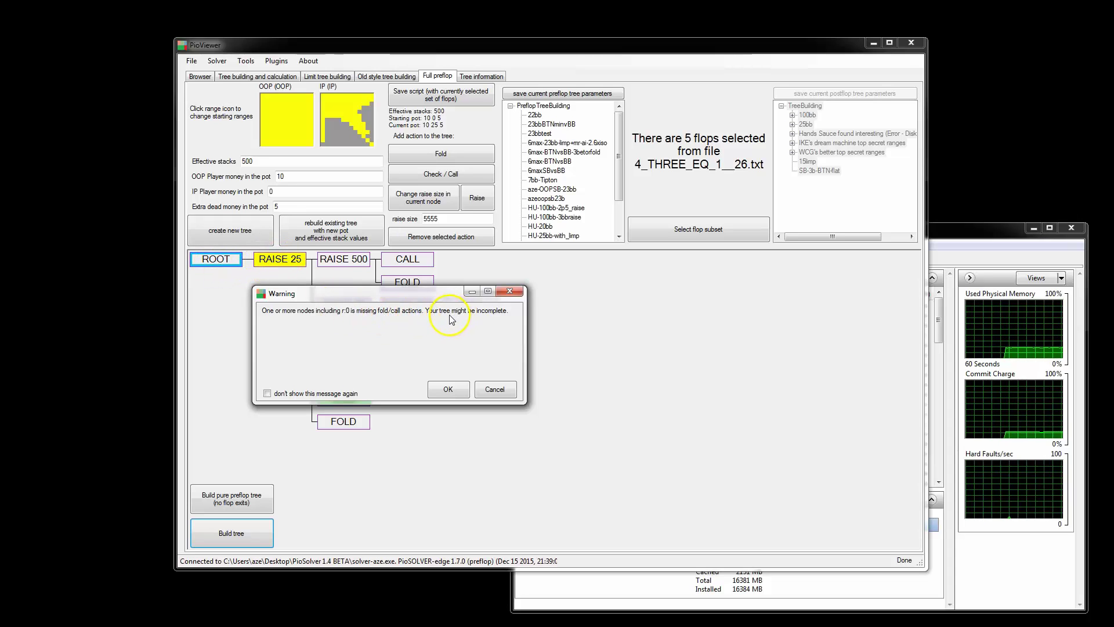
drag(412, 292, 420, 383)
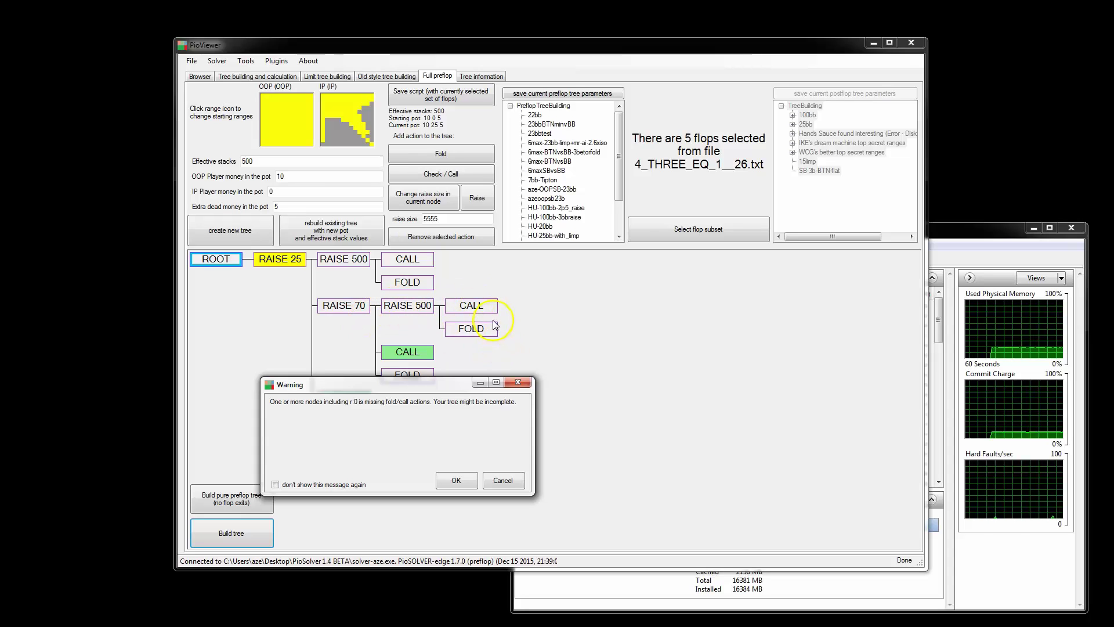
drag(391, 387, 239, 302)
click(282, 259)
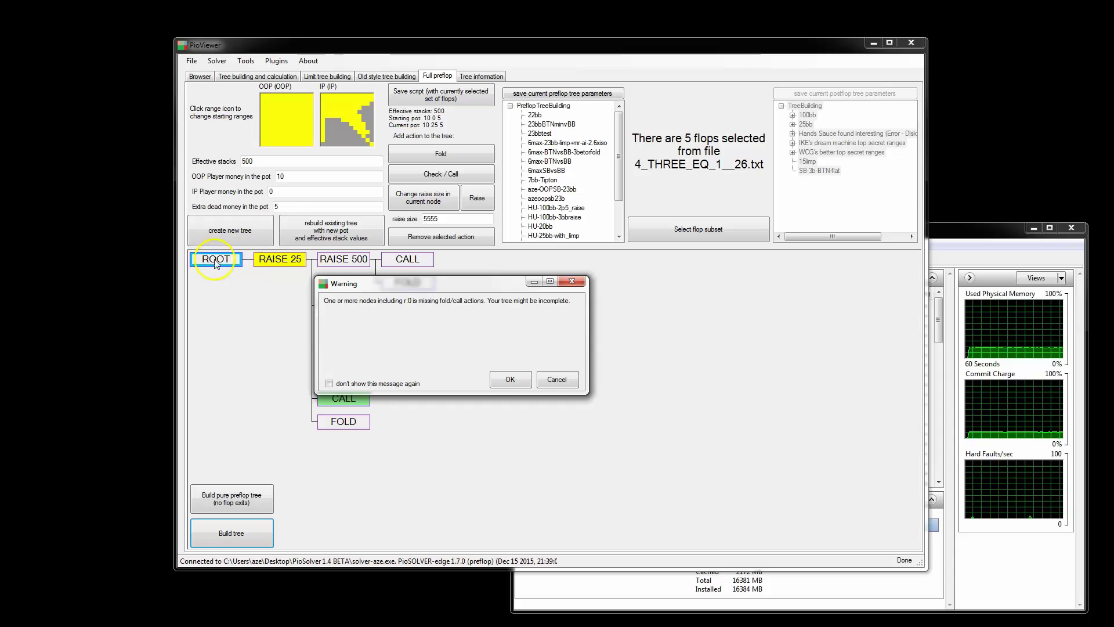
click(510, 378)
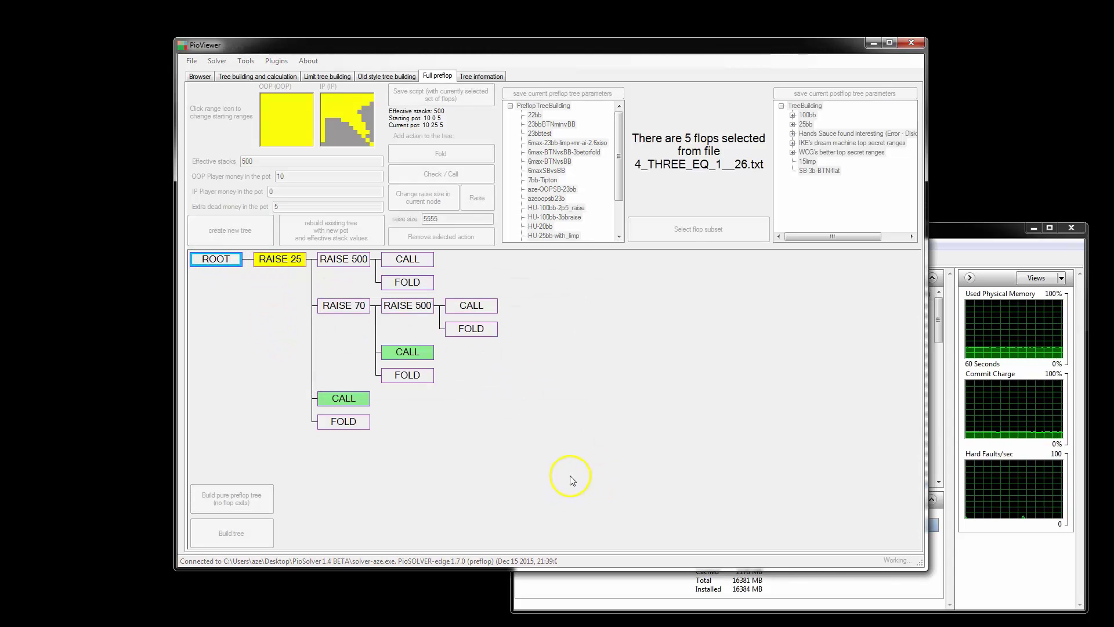
Step: Check the memory use of the solver-aze.exe process in Resource Monitor
click(965, 242)
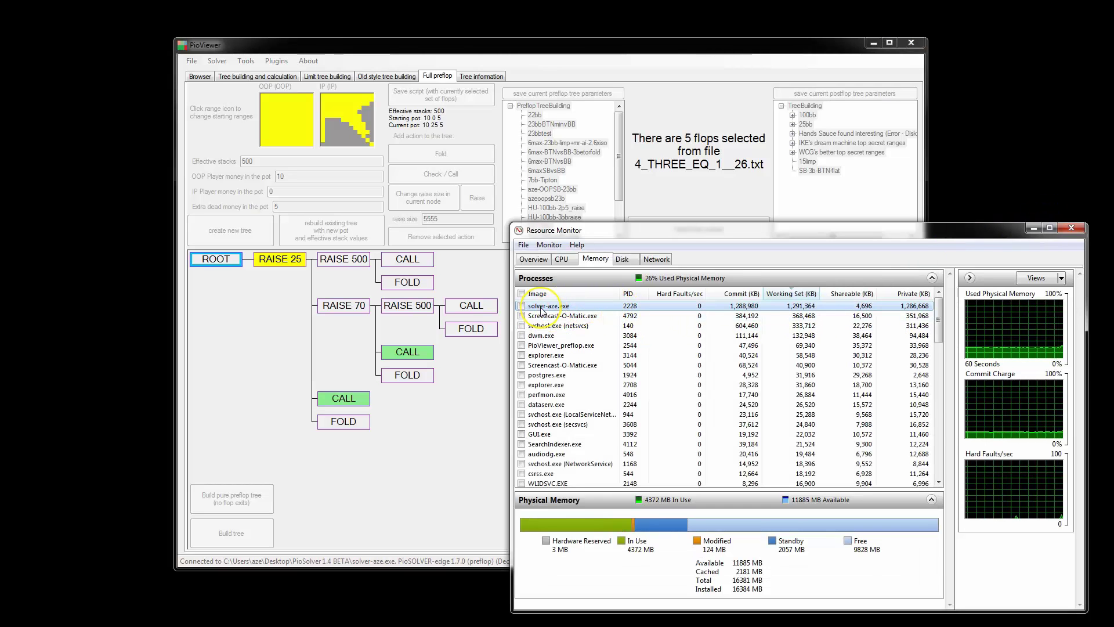
click(782, 315)
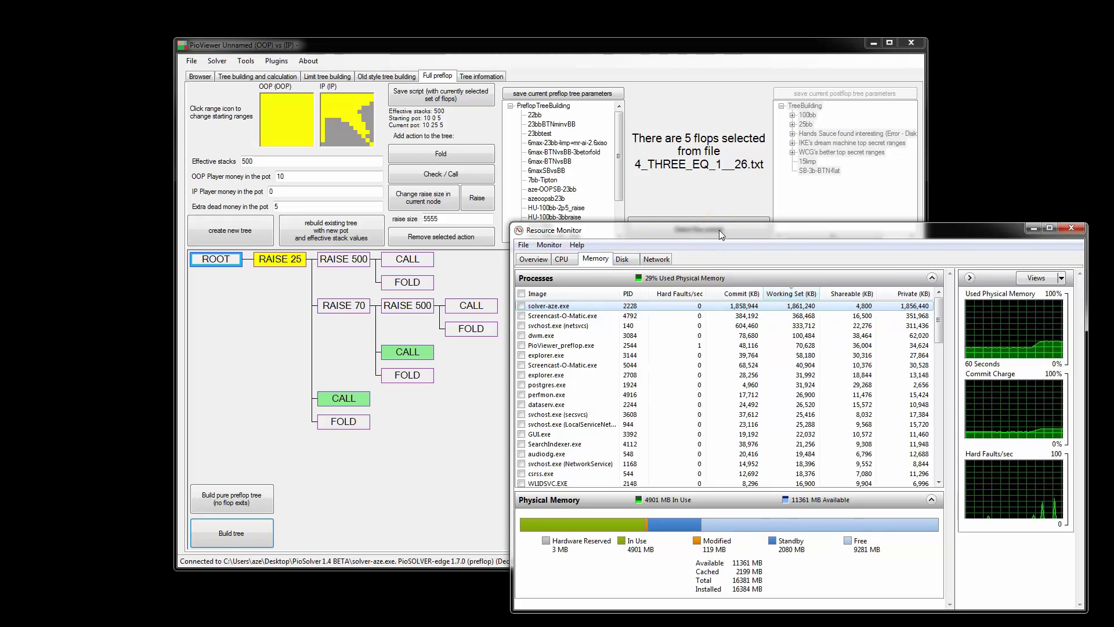
mouse_move(719, 230)
mouse_down()
mouse_move(673, 157)
mouse_move(708, 222)
mouse_up()
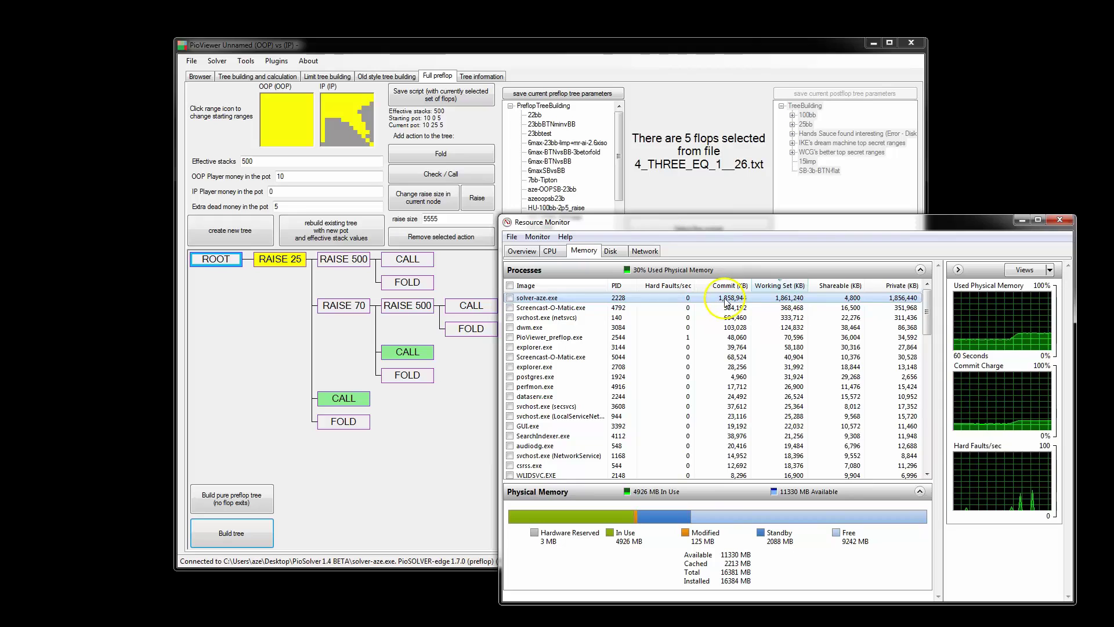
drag(670, 225, 731, 225)
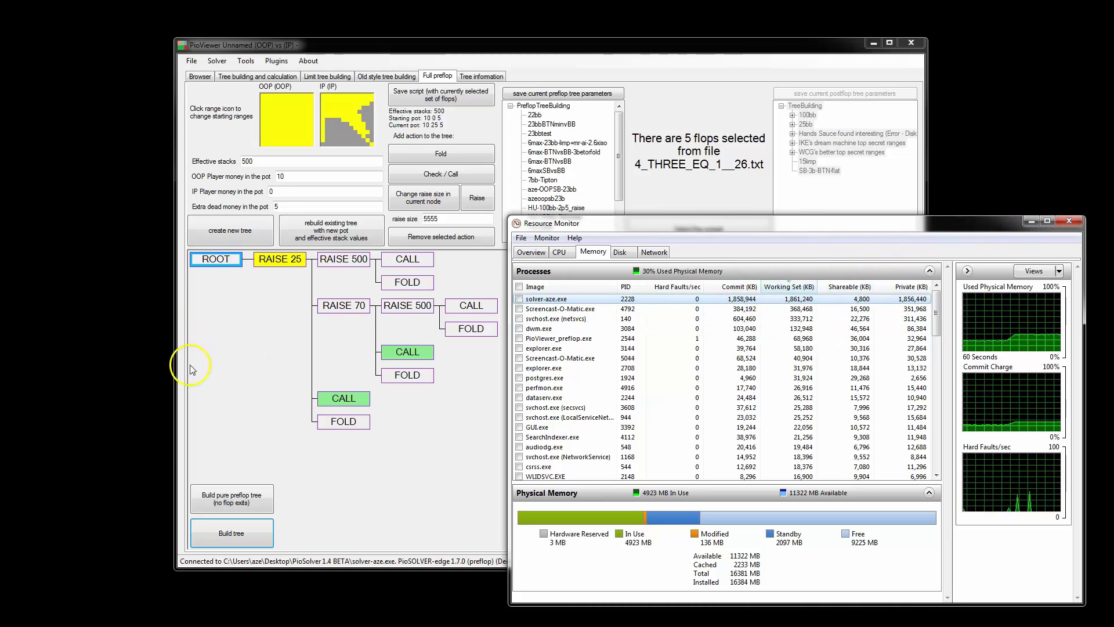
Step: Return to PioViewer and display the OOP strategy facing RAISE 25 in the tree browser
click(263, 389)
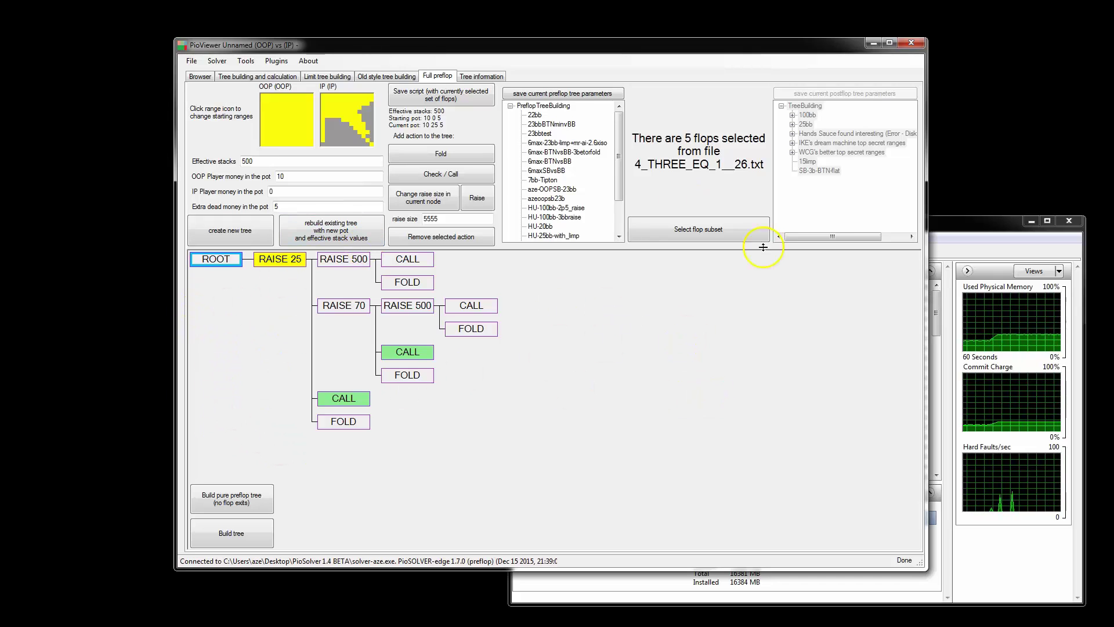
click(201, 76)
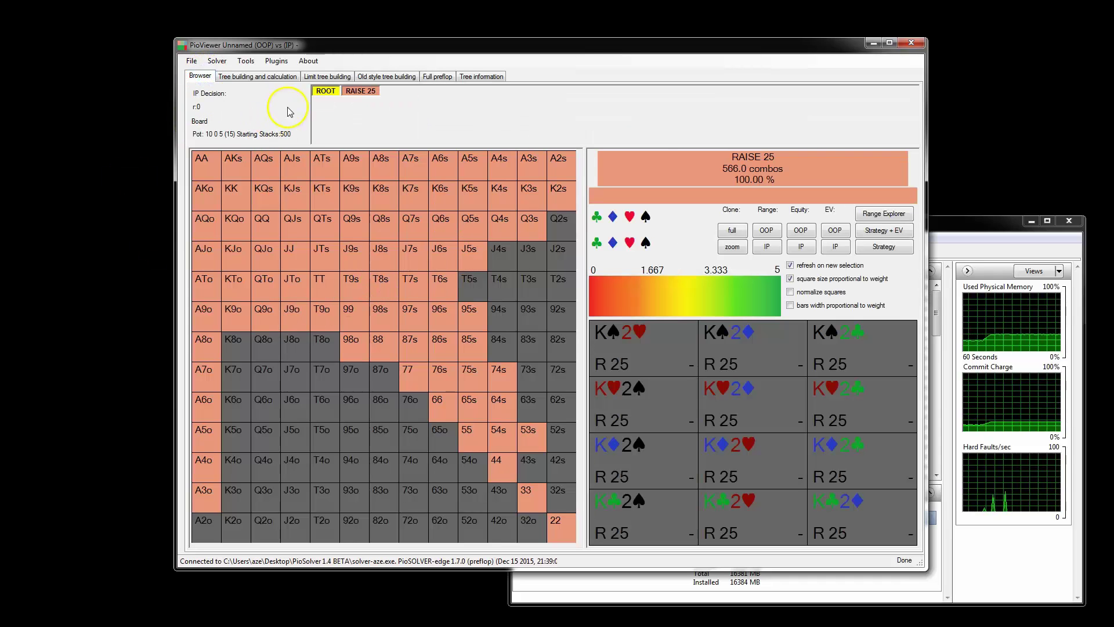
click(369, 91)
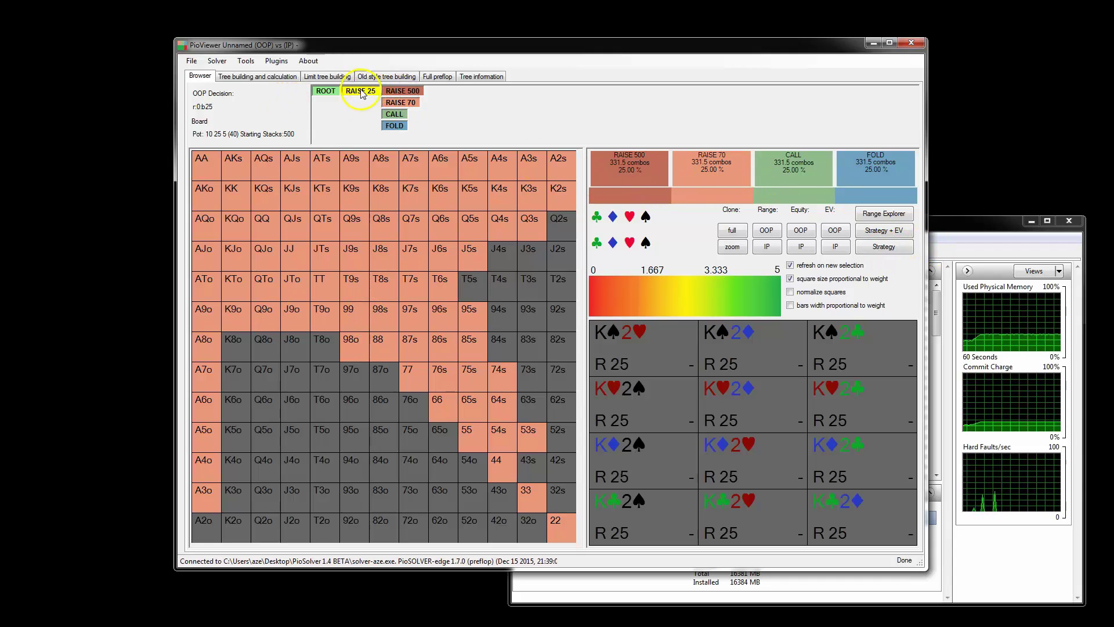
click(884, 247)
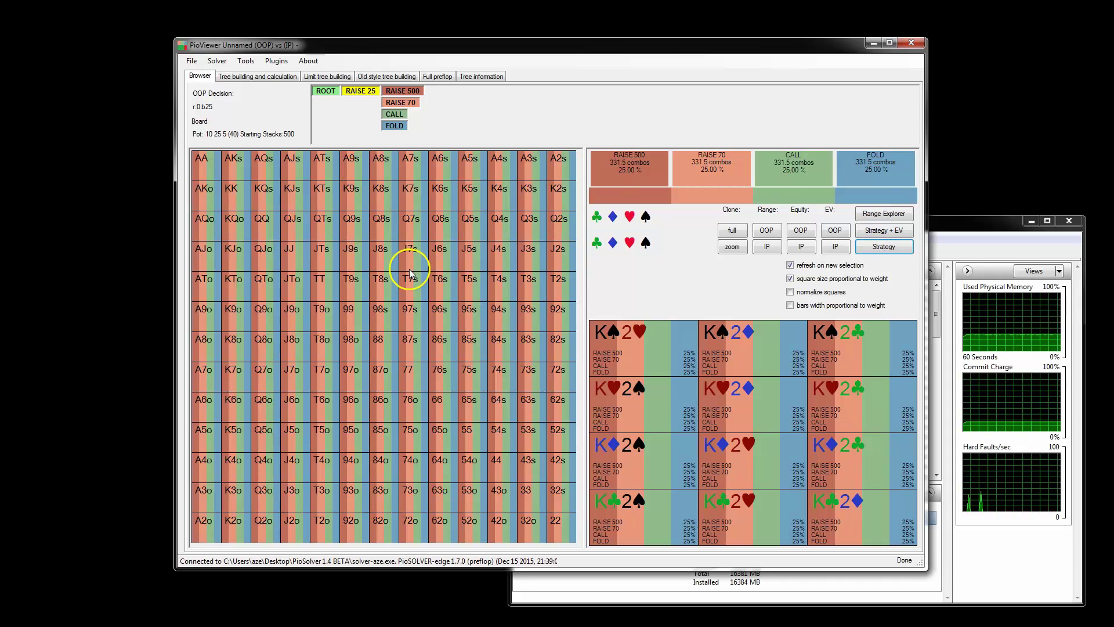
Step: Review the solver's calculation controls and the full preflop setup, and return to the tree browser
click(258, 77)
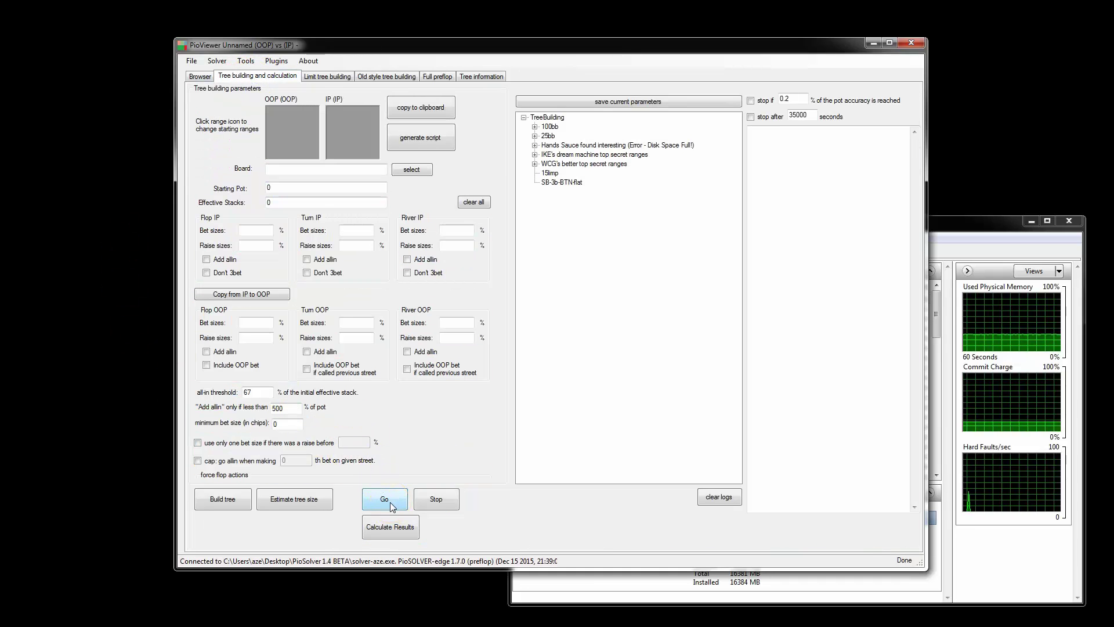
click(437, 76)
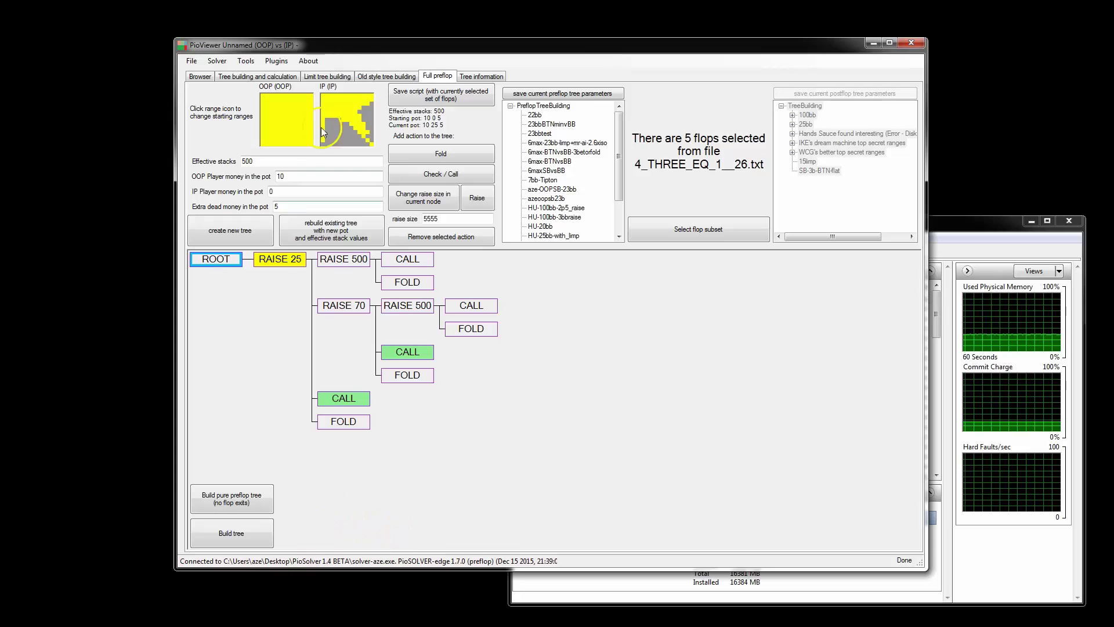
click(249, 77)
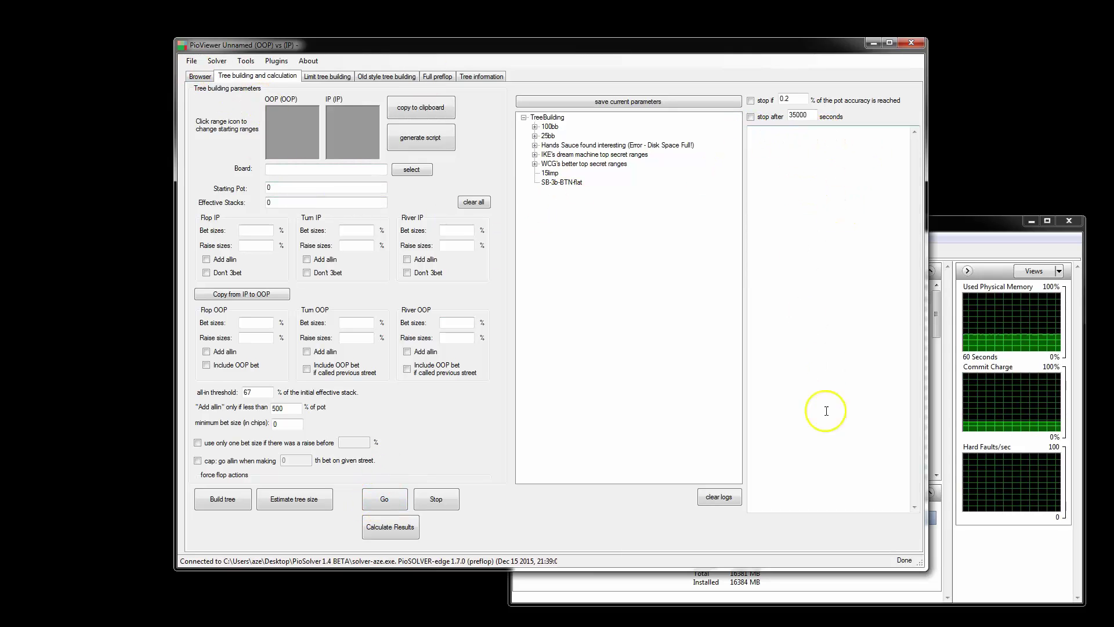
click(200, 77)
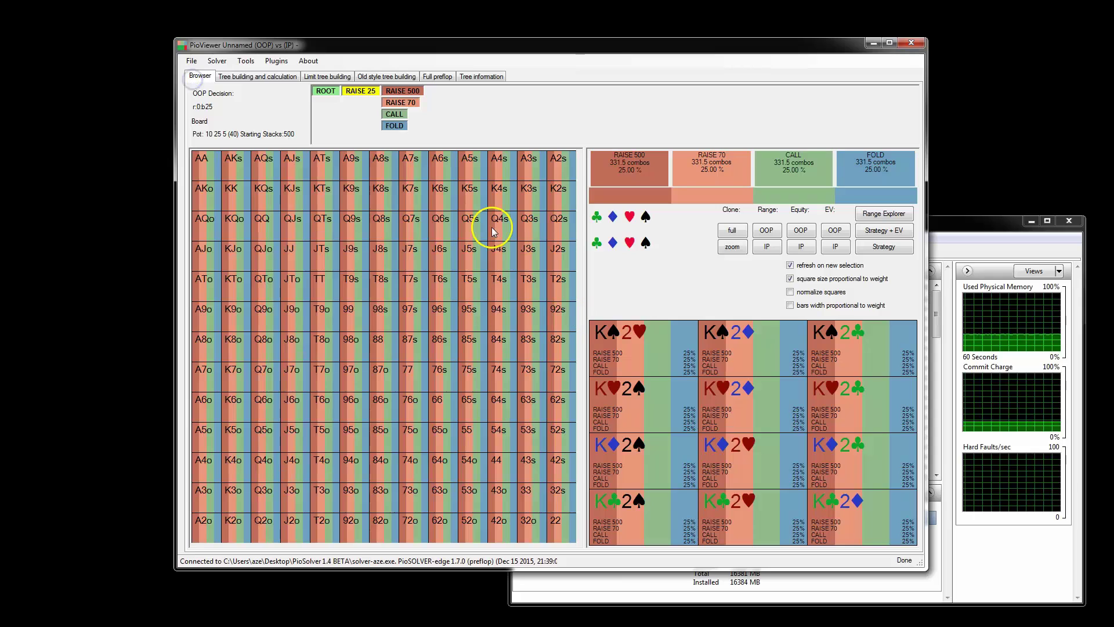
Step: Browse the built tree from ROOT through RAISE 25, RAISE 70 and CALL to the K♠ flop, and return to ROOT
drag(534, 45, 549, 47)
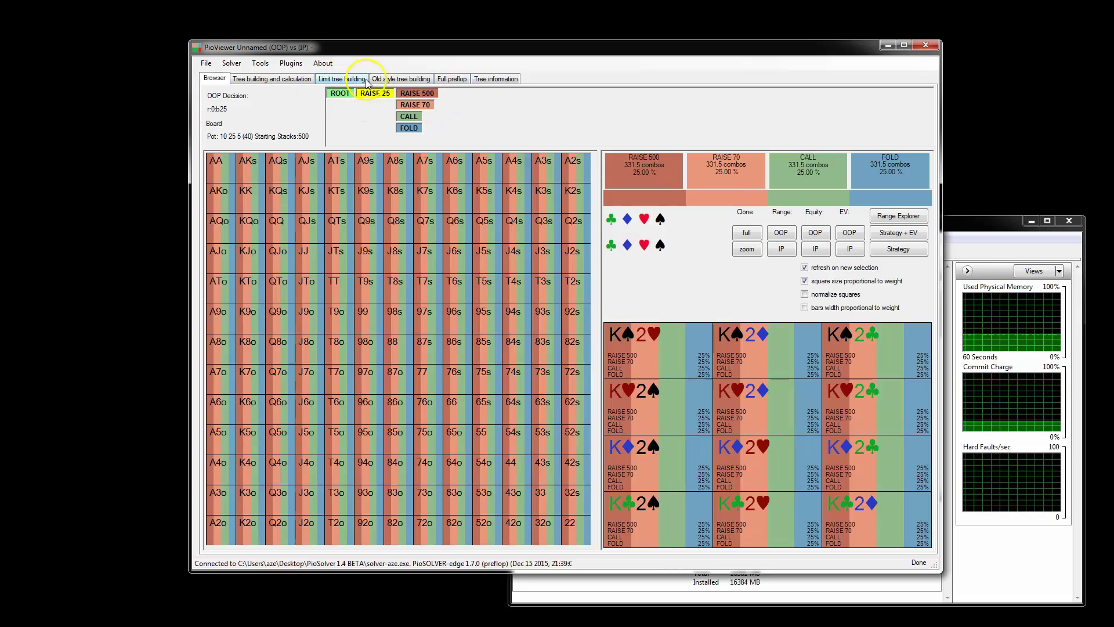
click(344, 94)
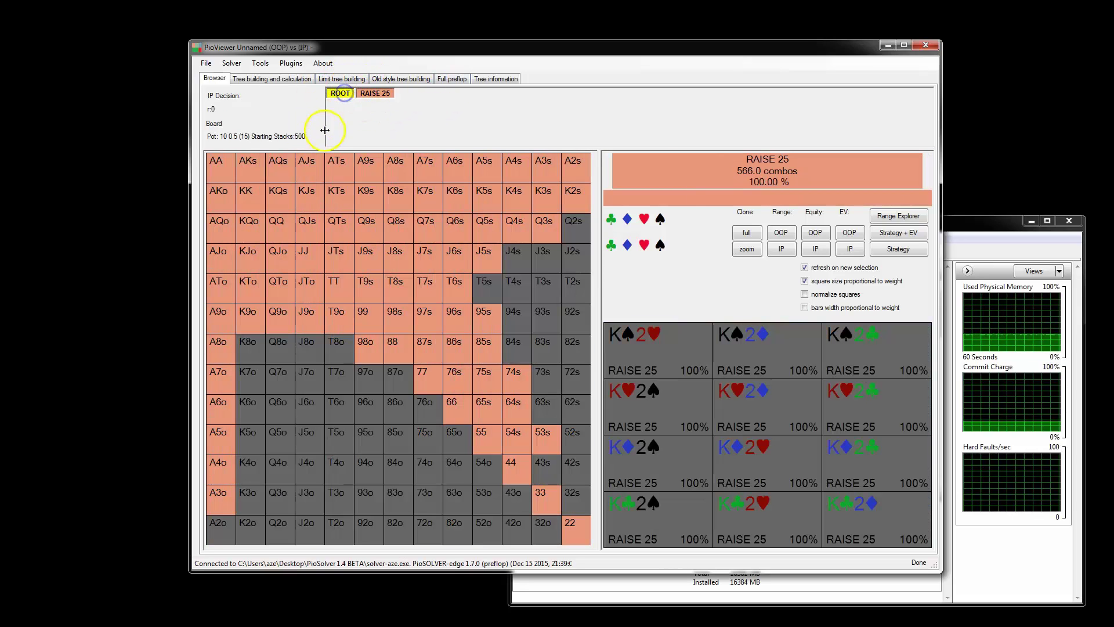
click(372, 94)
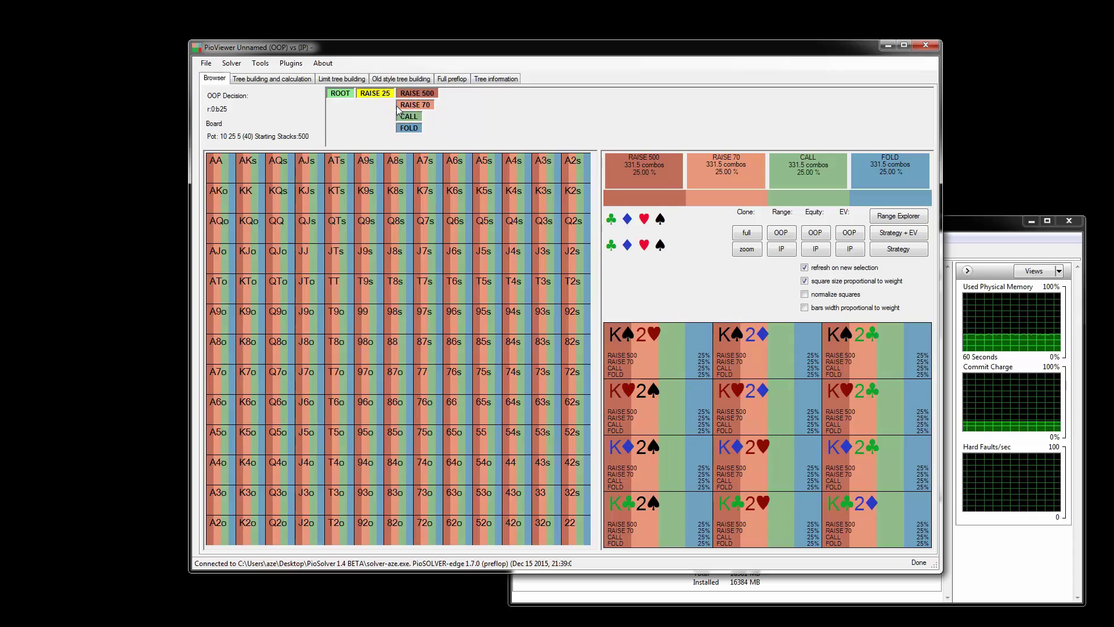
click(392, 104)
click(415, 104)
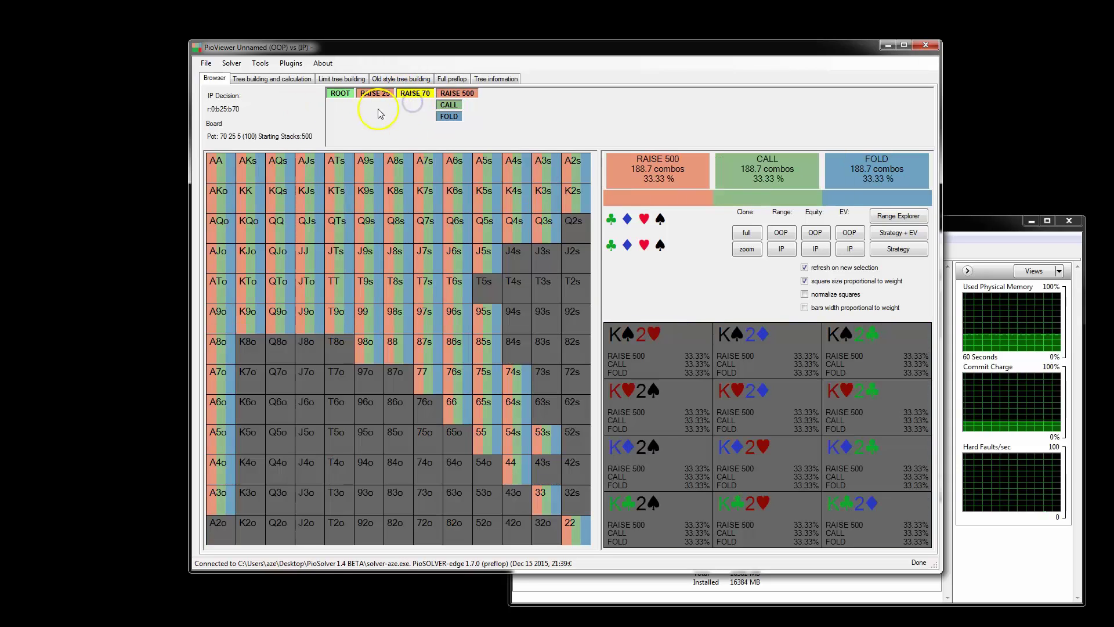
click(449, 104)
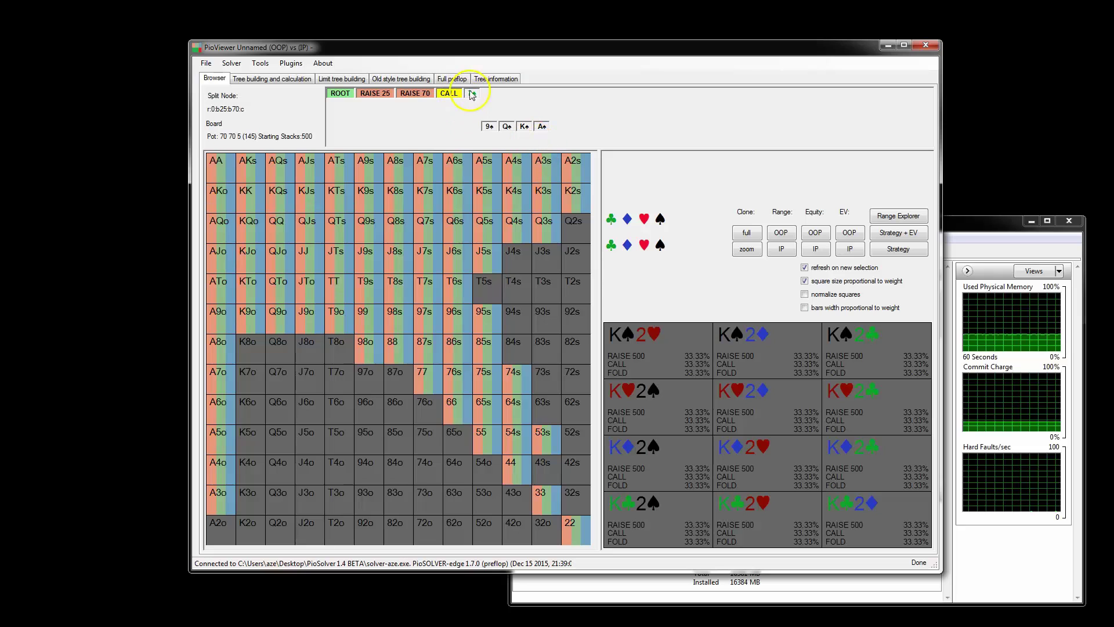
click(525, 126)
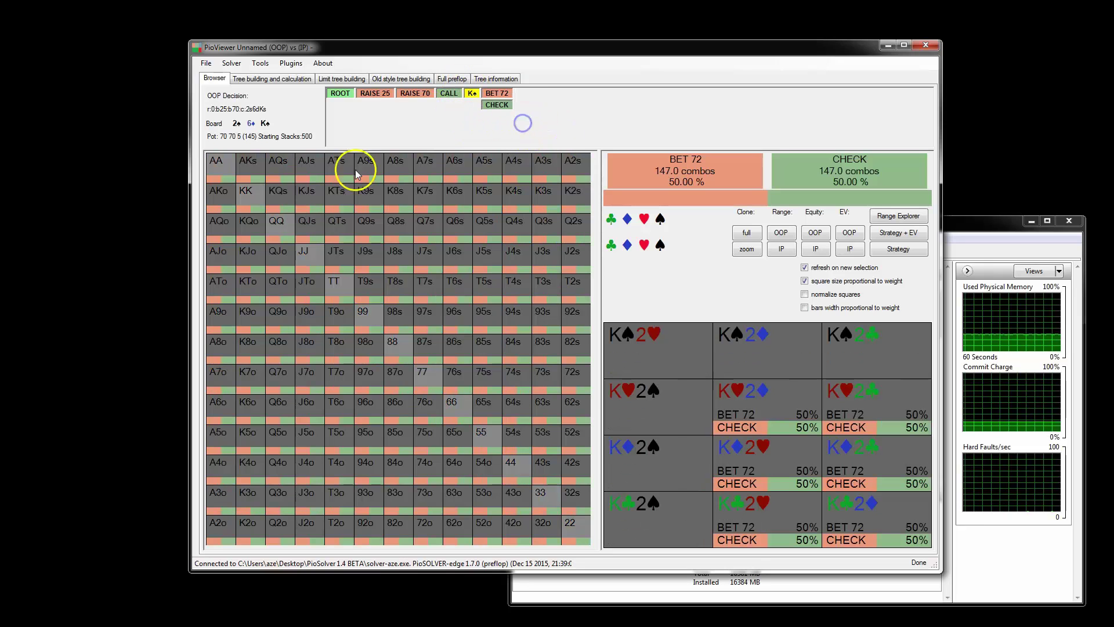
click(446, 98)
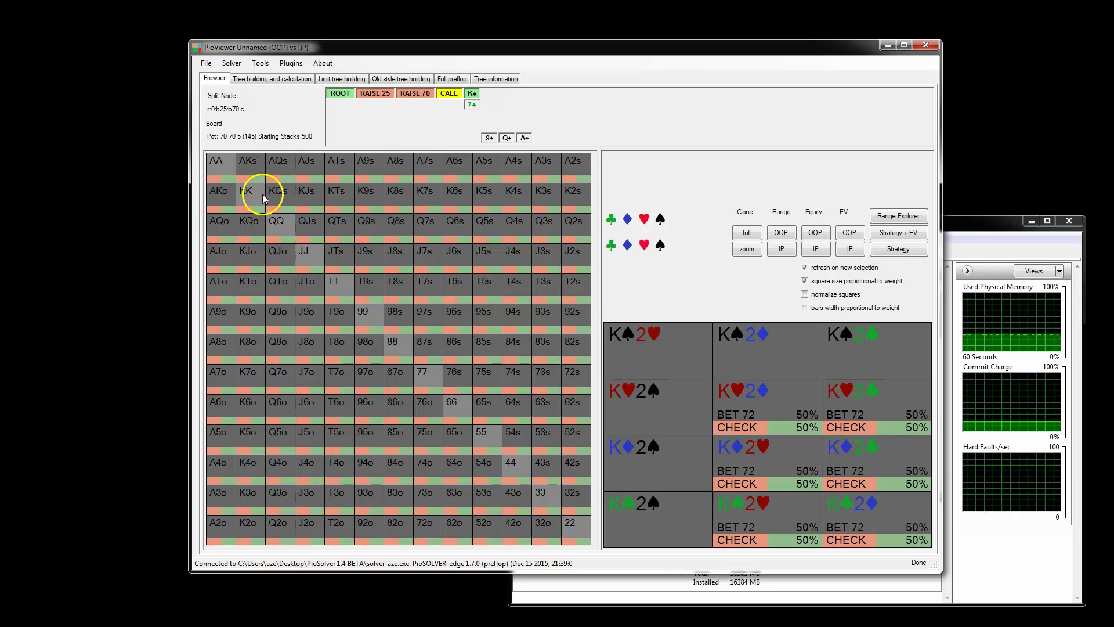
click(340, 93)
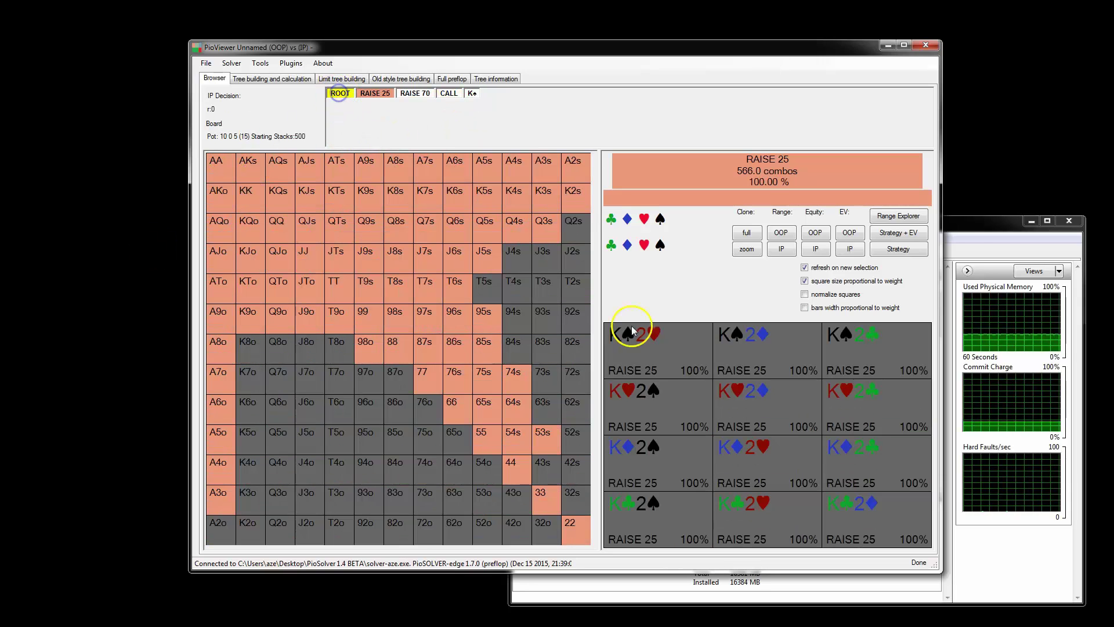
Step: Turn off the forgetting turns option in the configuration and check which tree saving options are offered
click(452, 79)
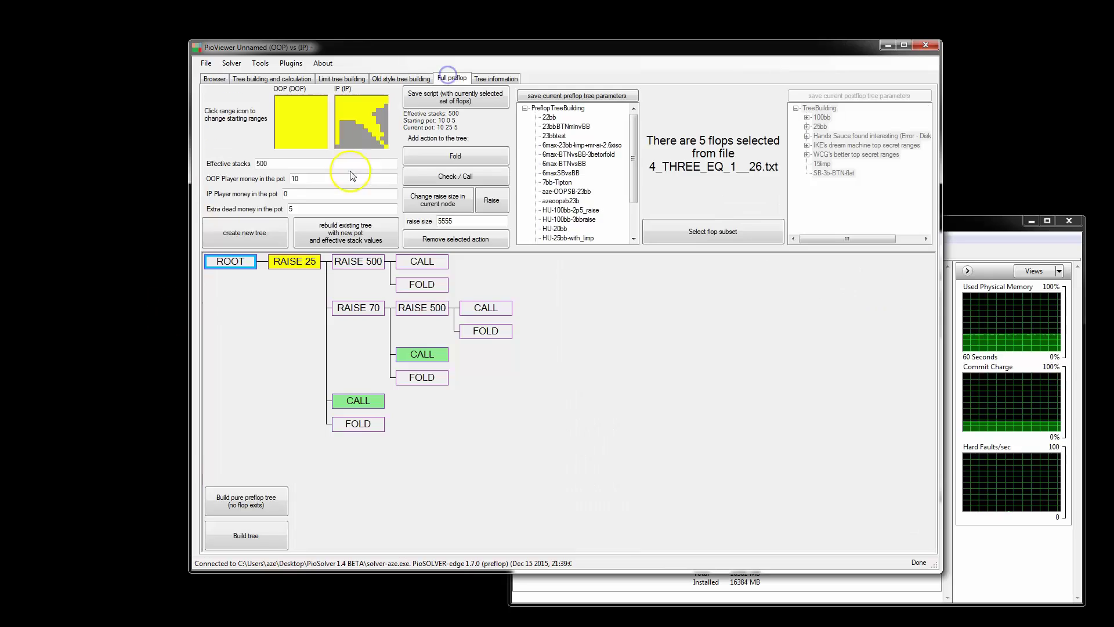
click(206, 64)
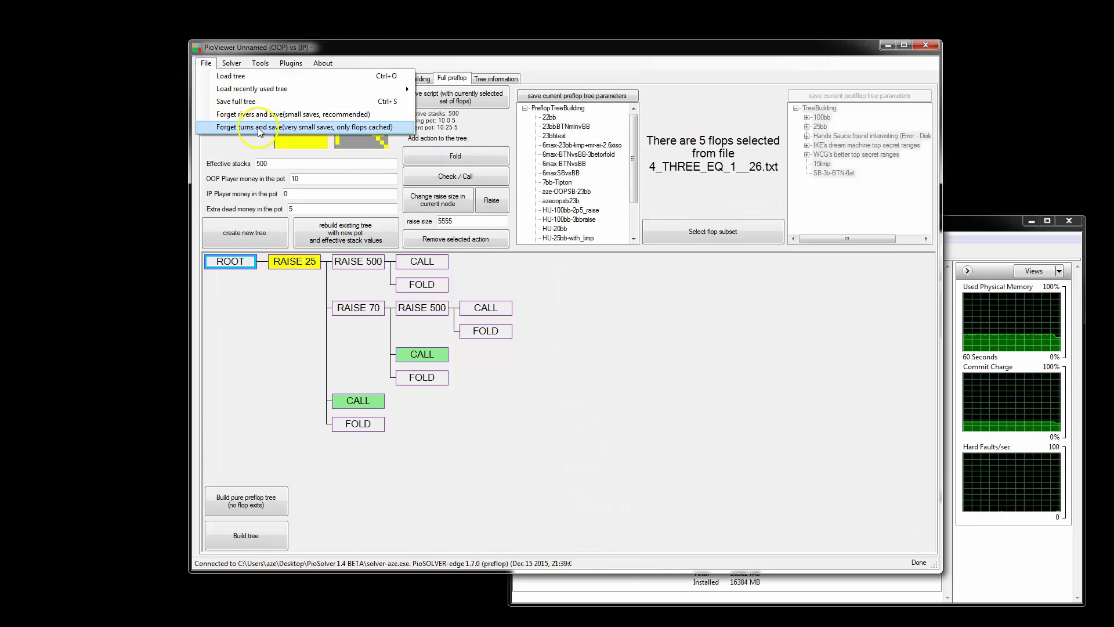
mouse_move(260, 63)
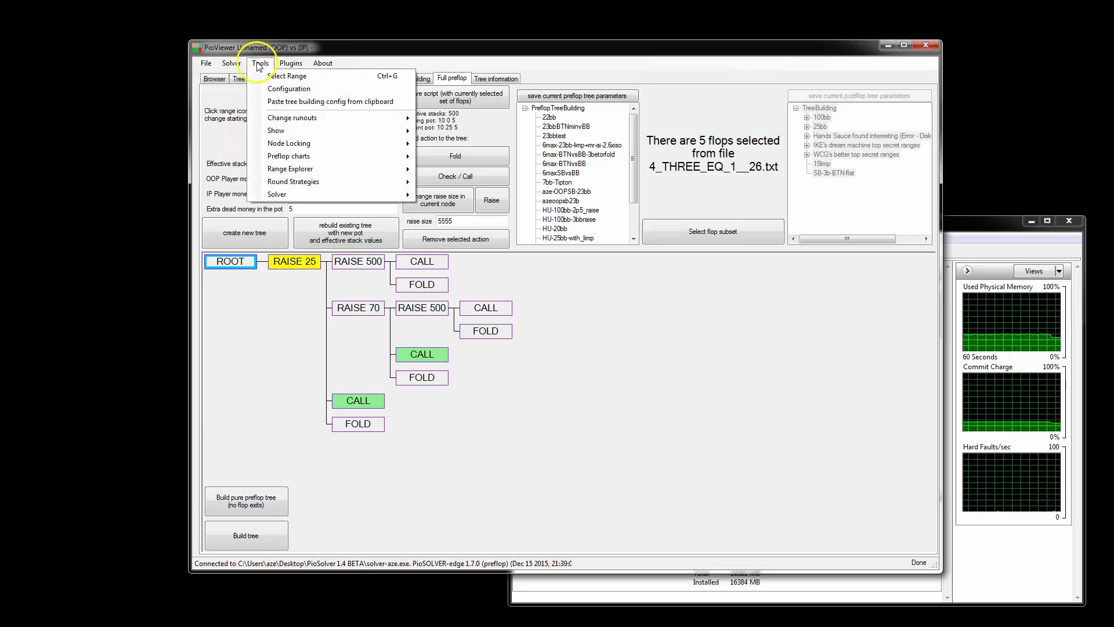
click(274, 88)
drag(711, 256, 629, 82)
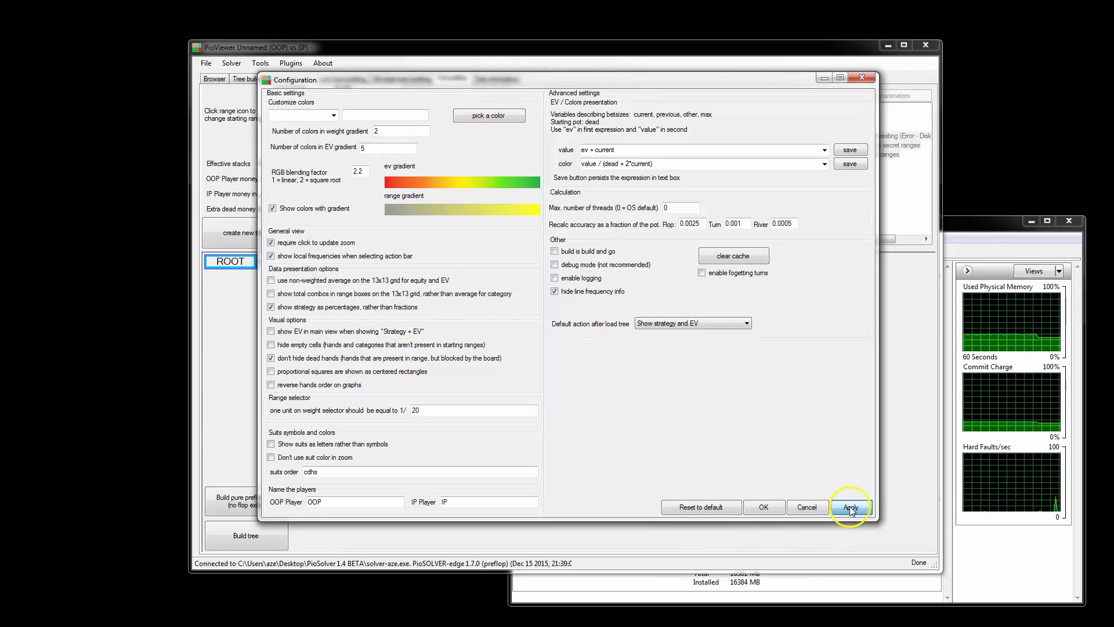
click(764, 507)
click(209, 62)
click(210, 61)
click(212, 61)
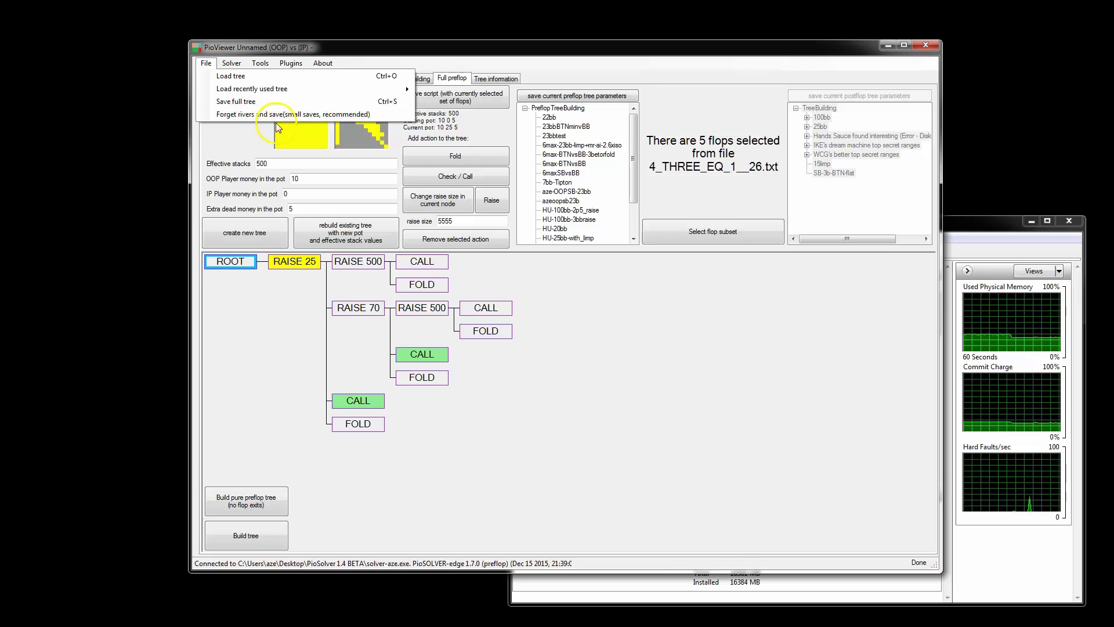
click(215, 167)
Step: Enable the forgetting turns option in the configuration, apply it, and display the tree saving options
click(261, 63)
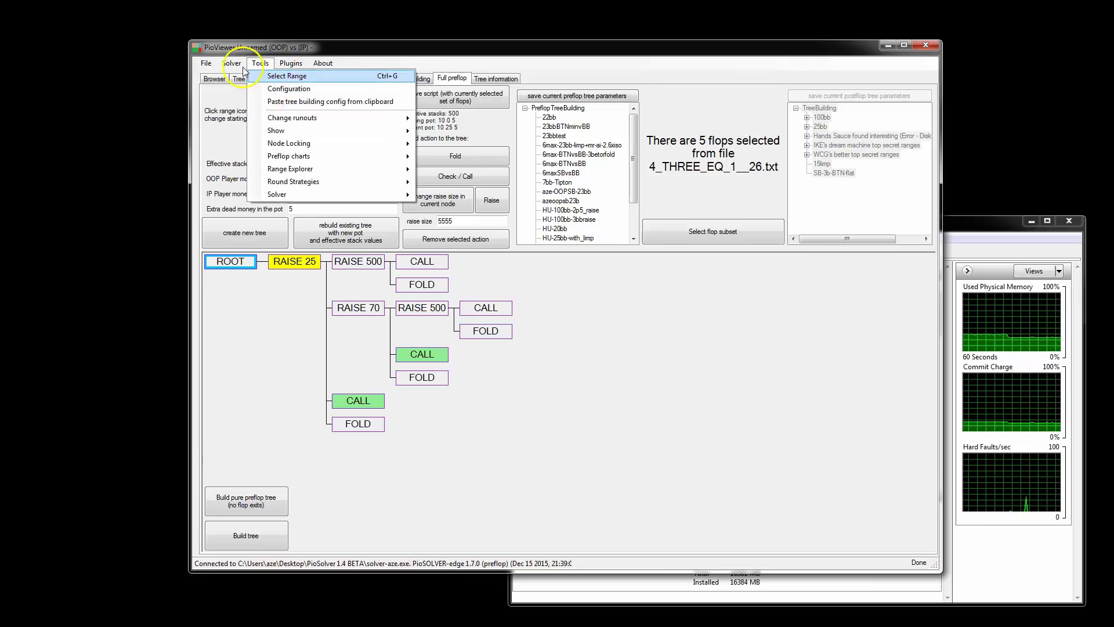
click(270, 89)
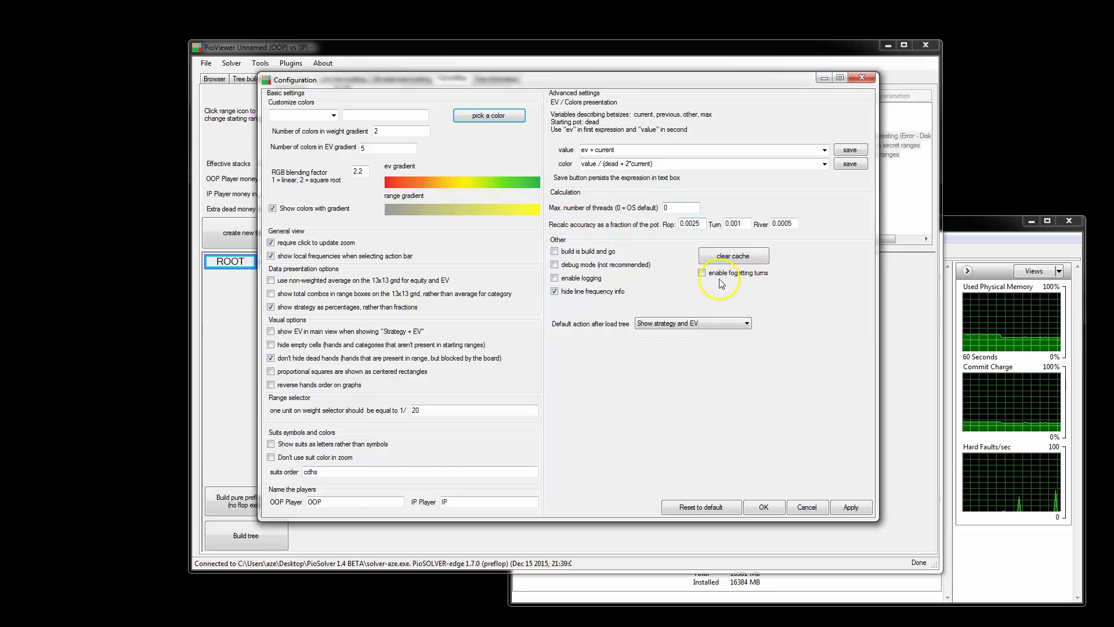
click(702, 274)
click(851, 508)
click(764, 508)
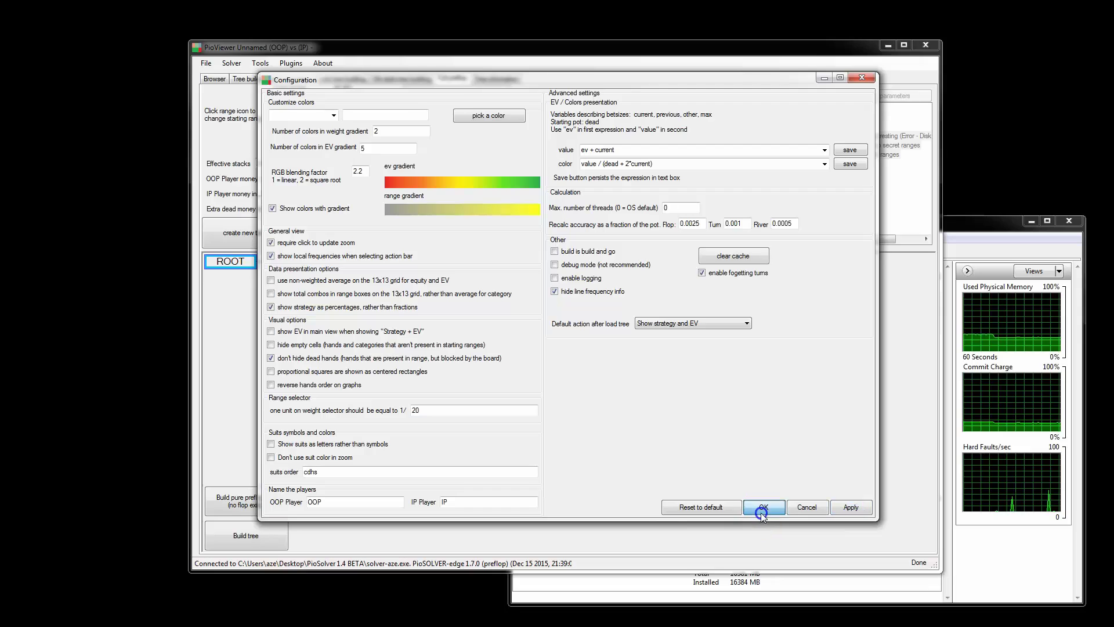
click(206, 63)
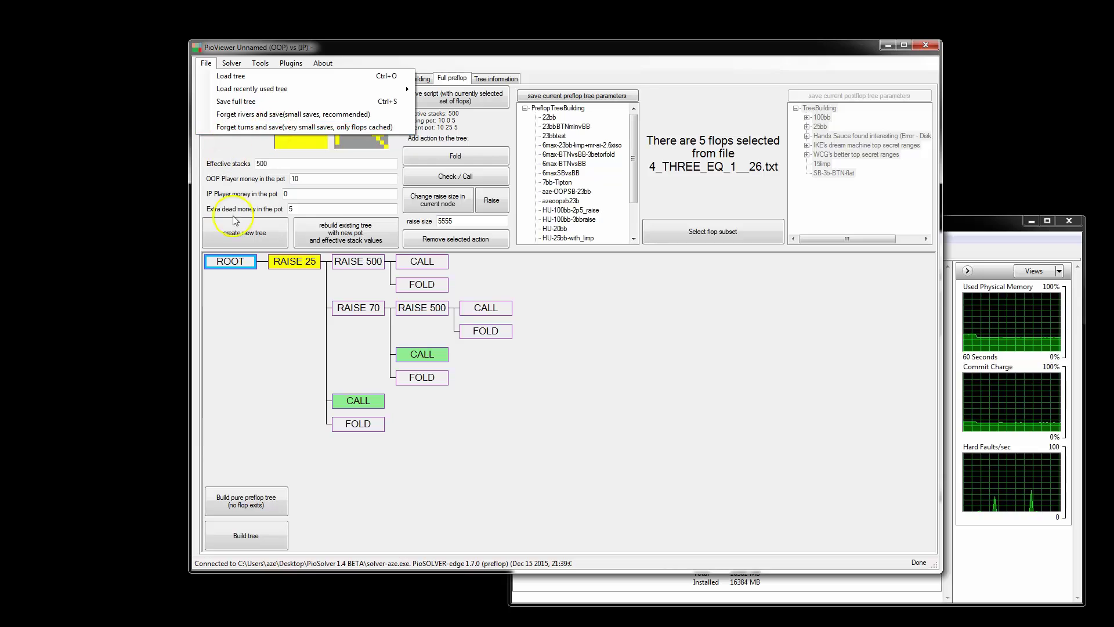
Step: Change the raise size of the RAISE 70 node following RAISE 25 to 65
click(611, 378)
click(648, 414)
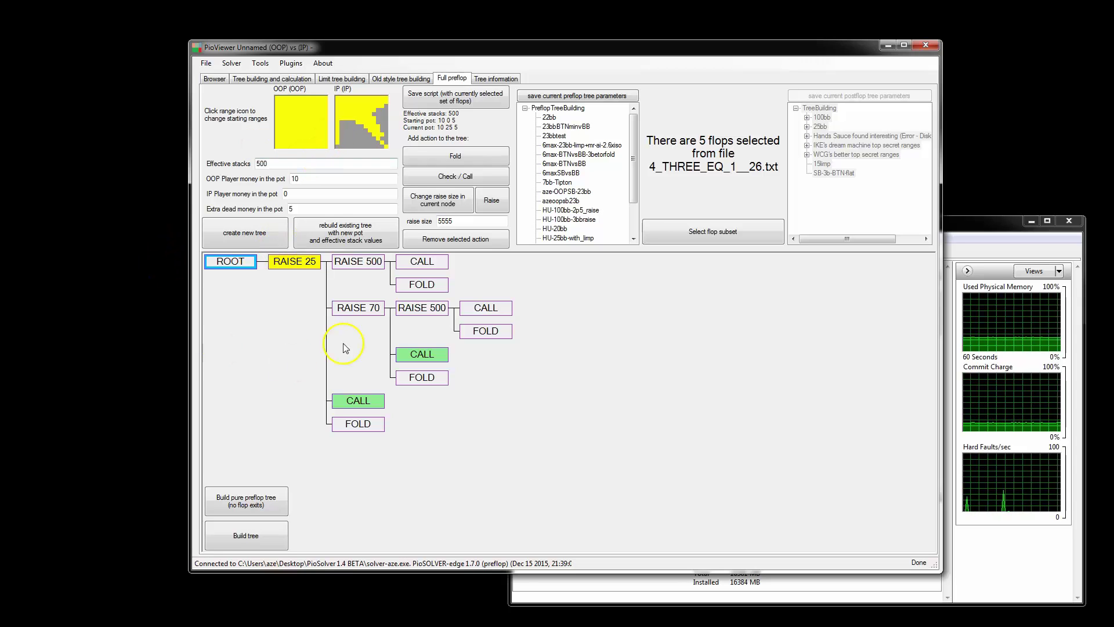
click(368, 309)
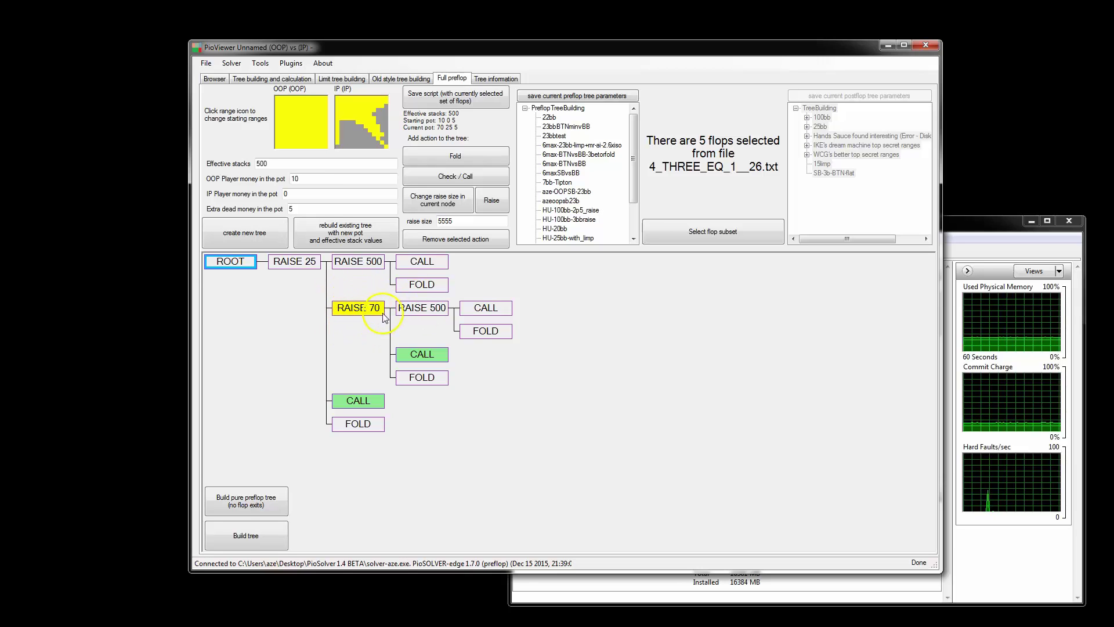
double_click(443, 222)
text(65)
click(443, 200)
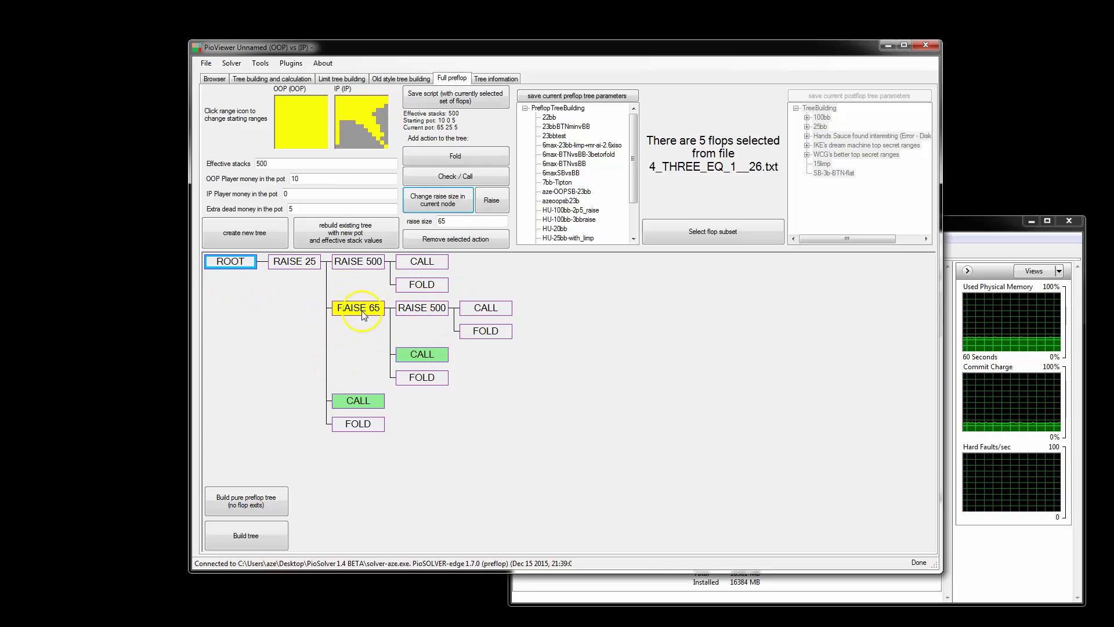
click(345, 314)
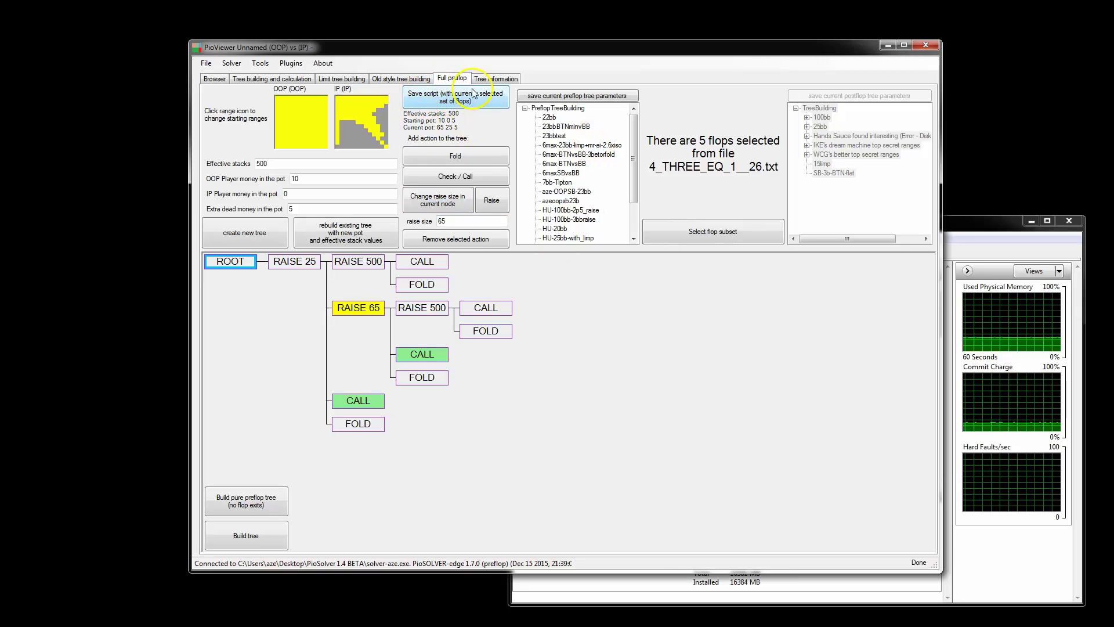
Step: Save the script with the currently selected set of flops as hinewfile and check the list of saved preflop trees
click(455, 100)
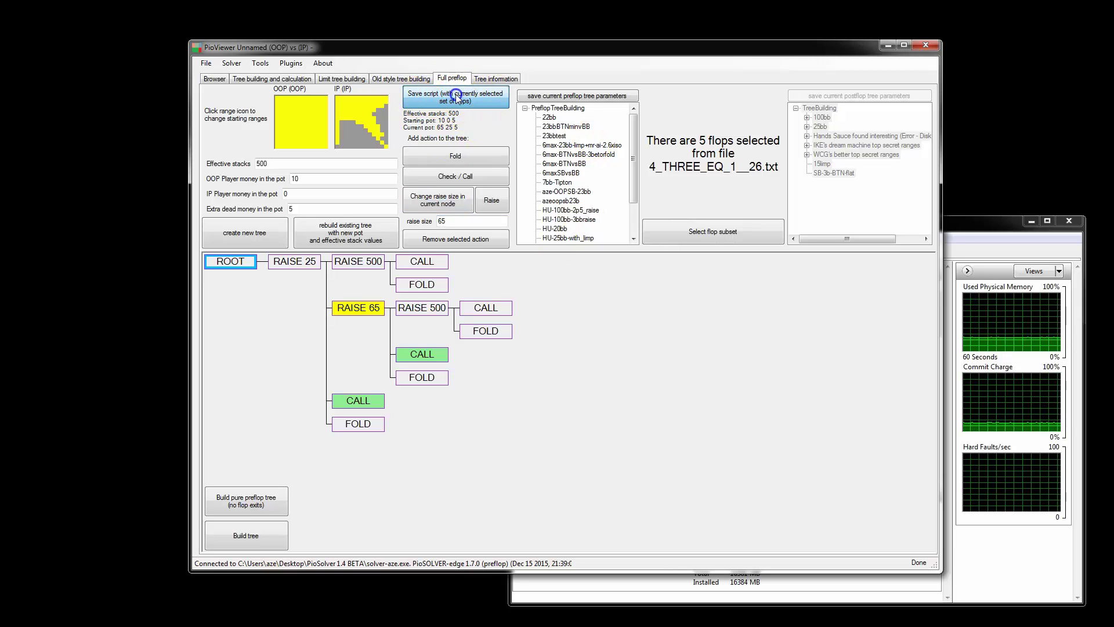
click(374, 332)
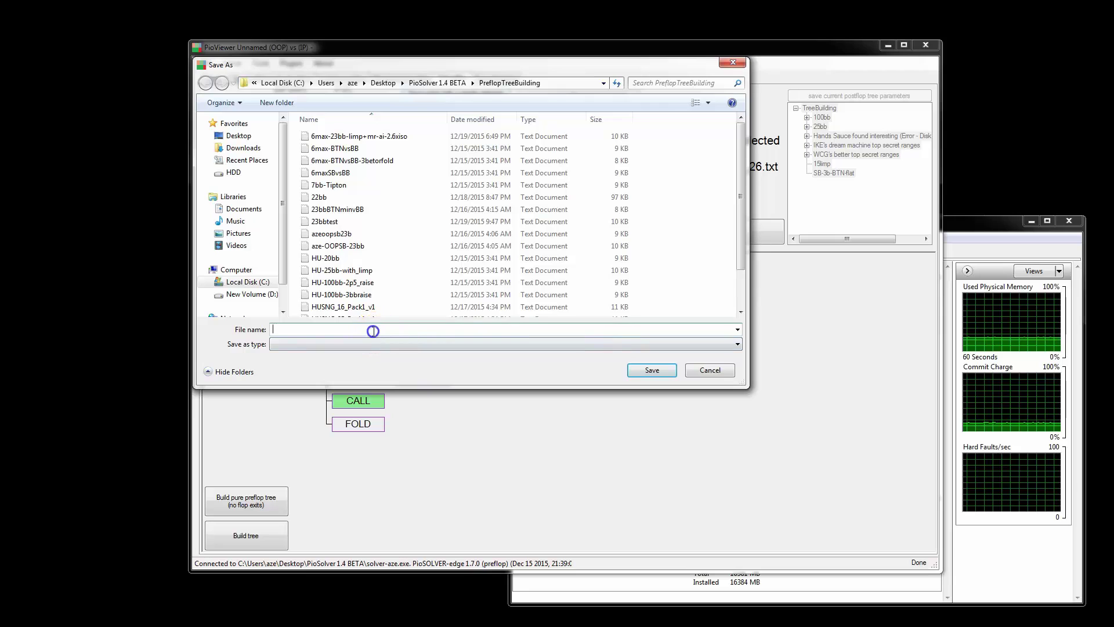
text(hinewfile)
key(Return)
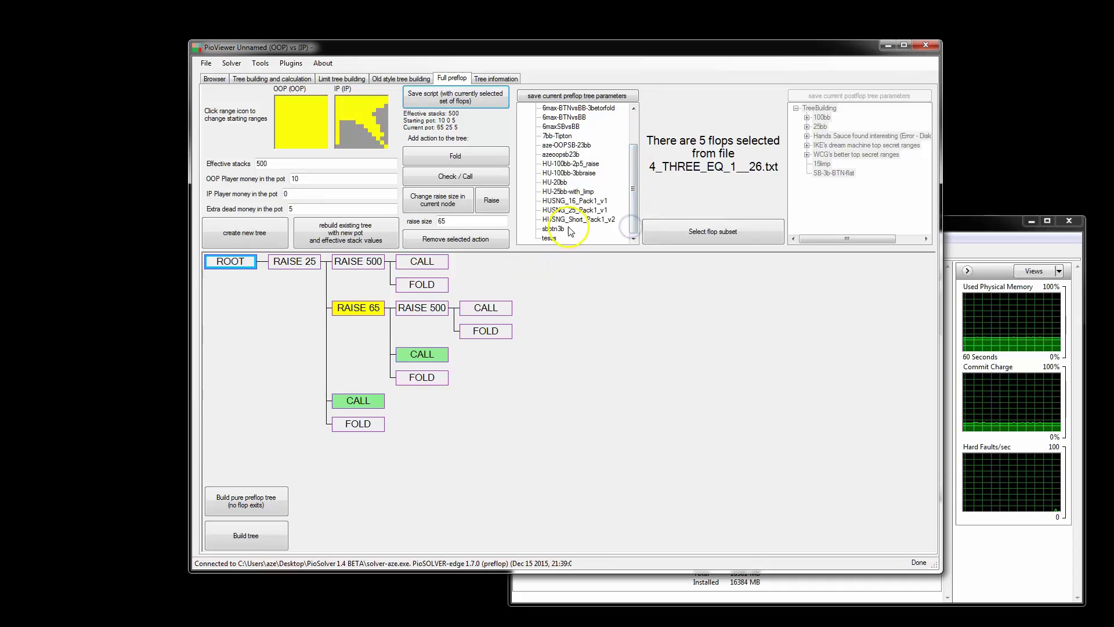
drag(630, 197, 638, 150)
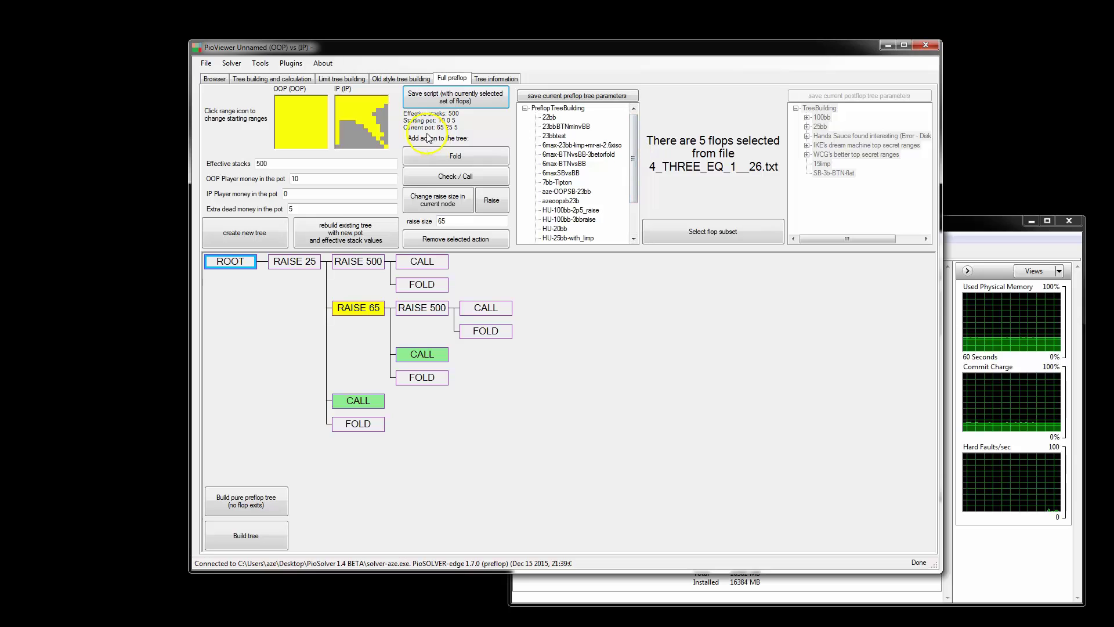
Step: Save the current preflop tree parameters as HiNewFile and load that saved entry
mouse_move(533, 49)
mouse_down()
mouse_move(523, 69)
mouse_move(527, 58)
mouse_up()
click(549, 102)
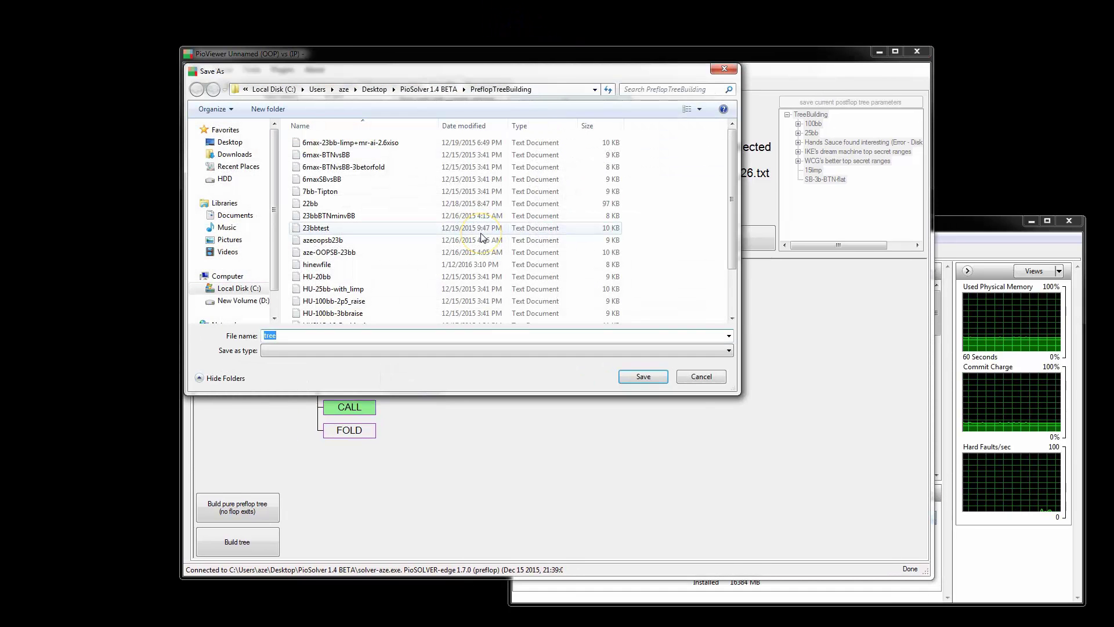
drag(481, 71, 621, 213)
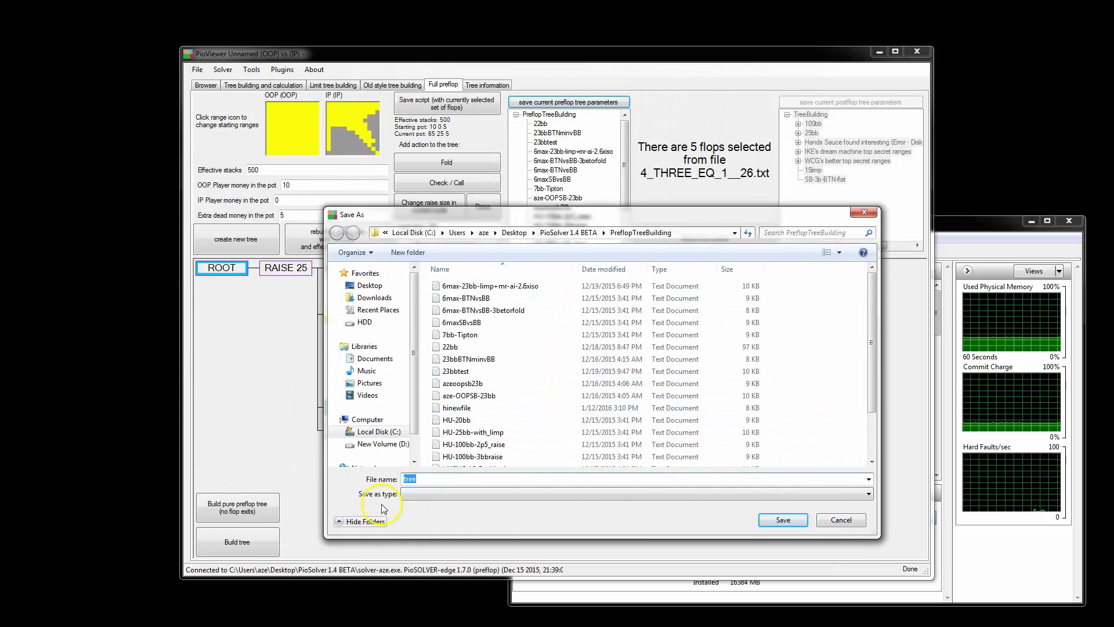
click(864, 212)
click(579, 112)
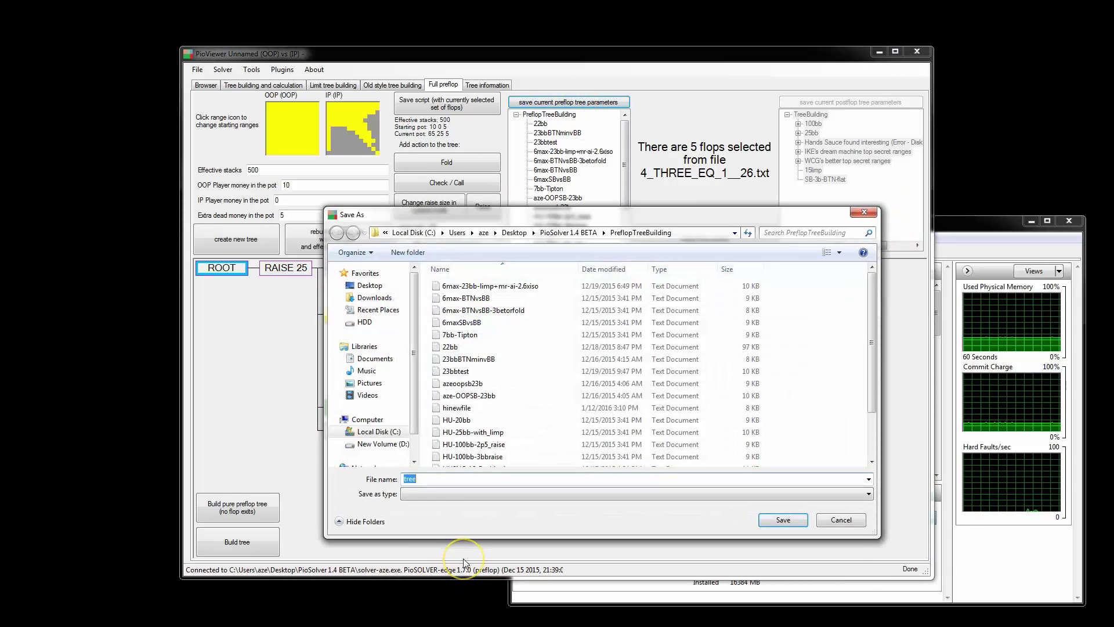
text(HiNewFile)
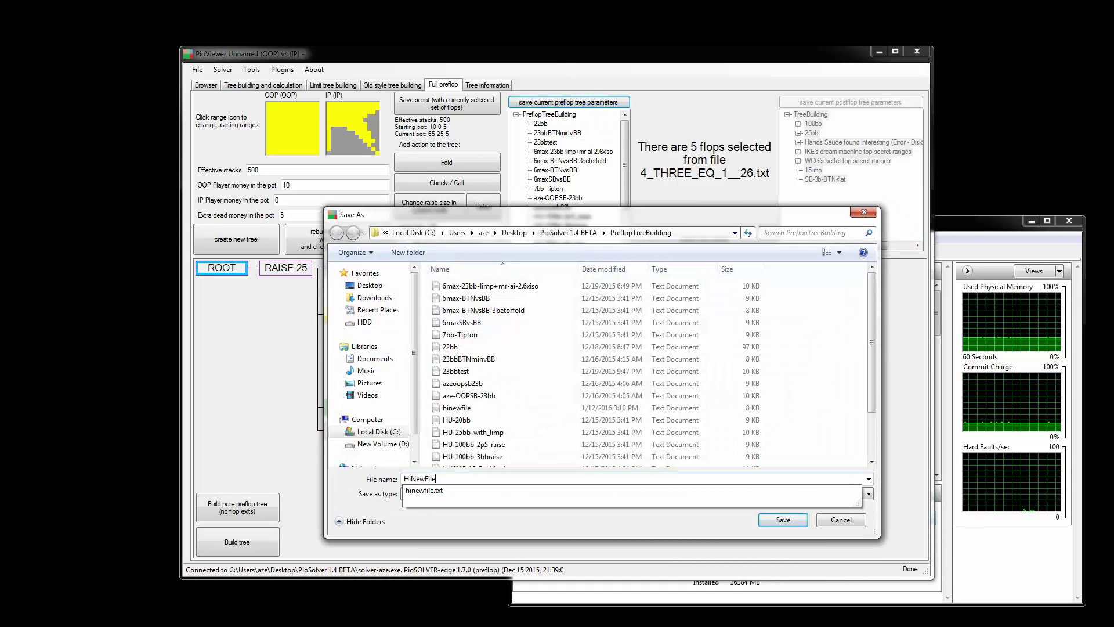
key(Return)
click(503, 412)
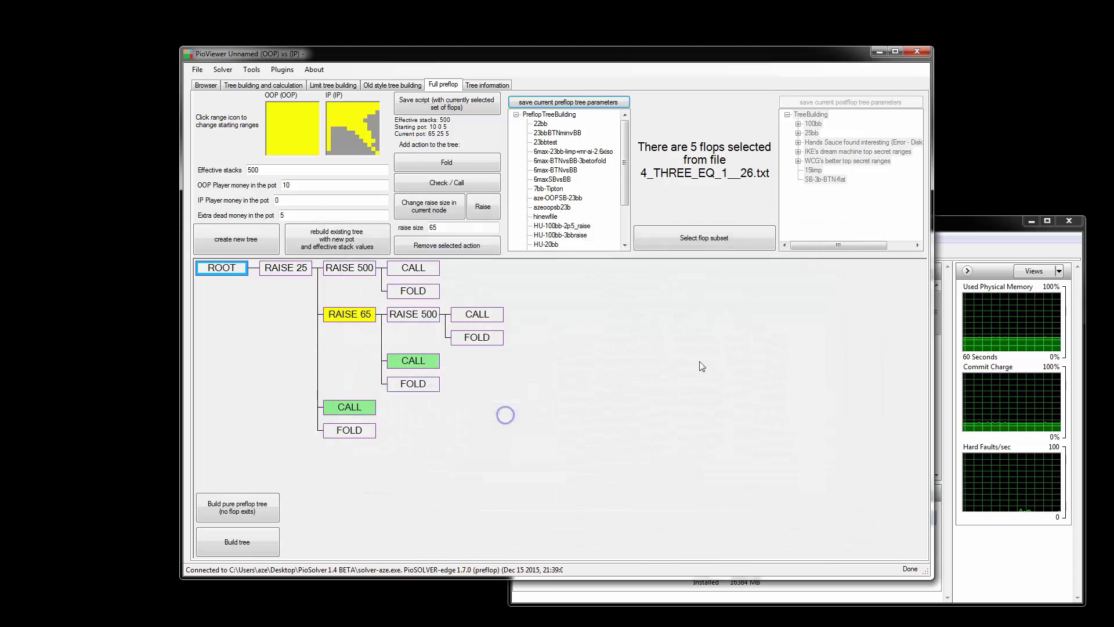
click(549, 217)
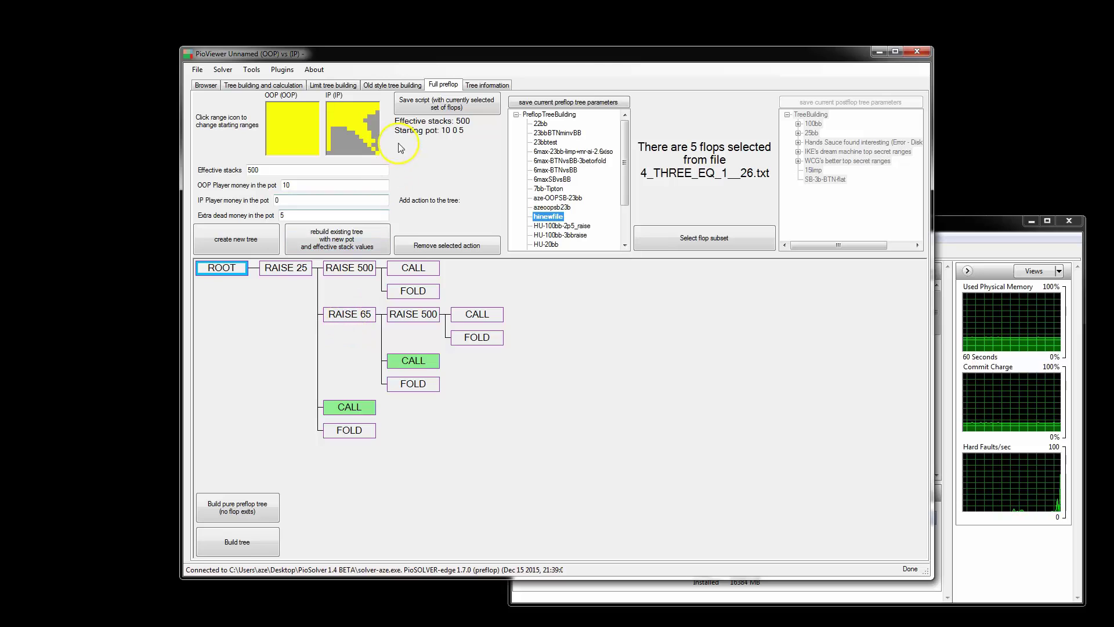
Step: Create an empty tree with effective stacks of 5001, and reload the hinewfile preflop parameters in its place
click(272, 173)
text(1)
click(274, 230)
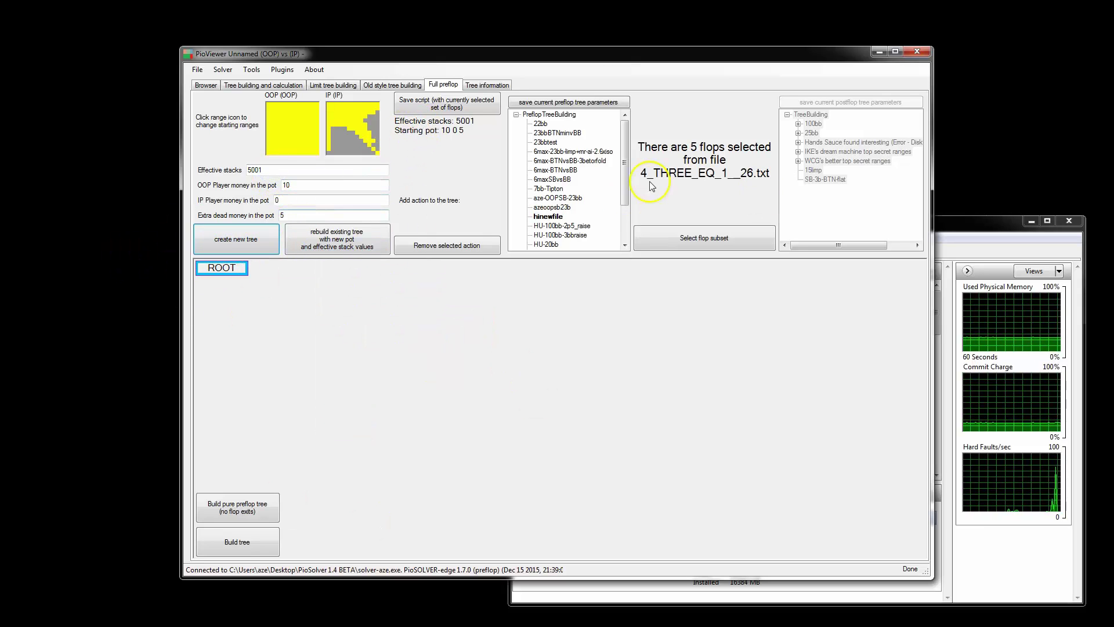
click(549, 216)
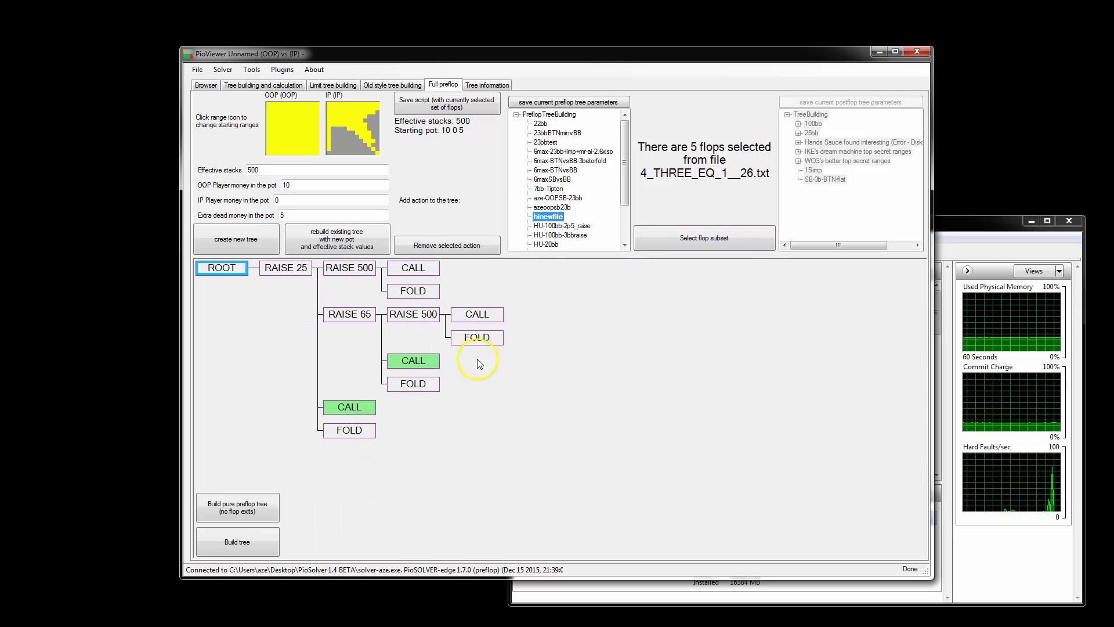
Step: Display the postflop parameters of the CALL following RAISE 65 and review the bet sizes and the saved postflop and preflop parameter lists
click(422, 367)
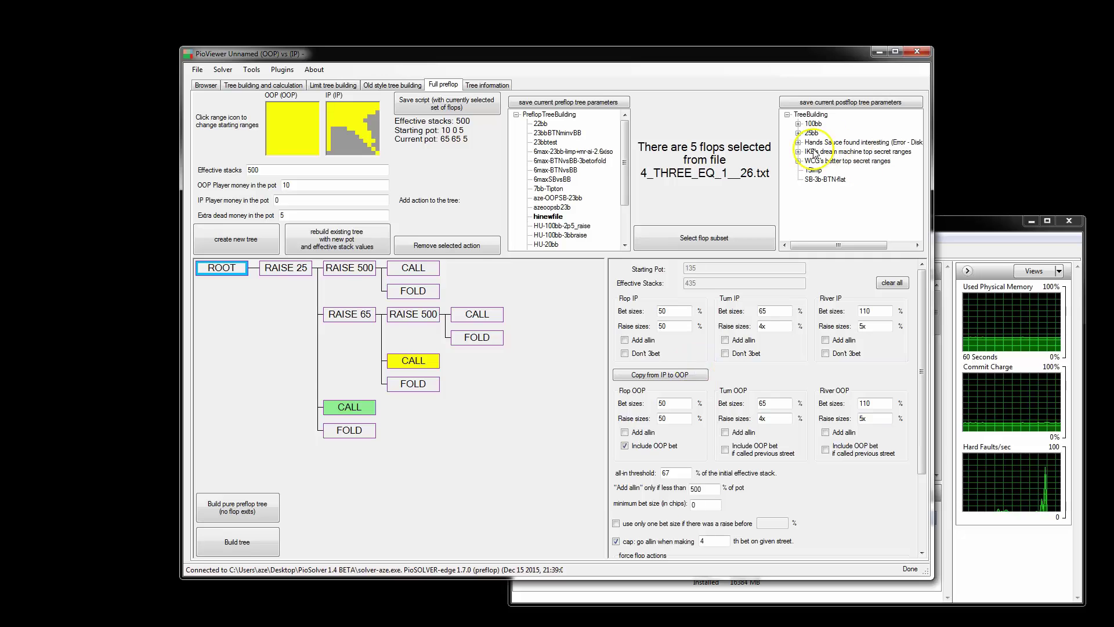
click(823, 116)
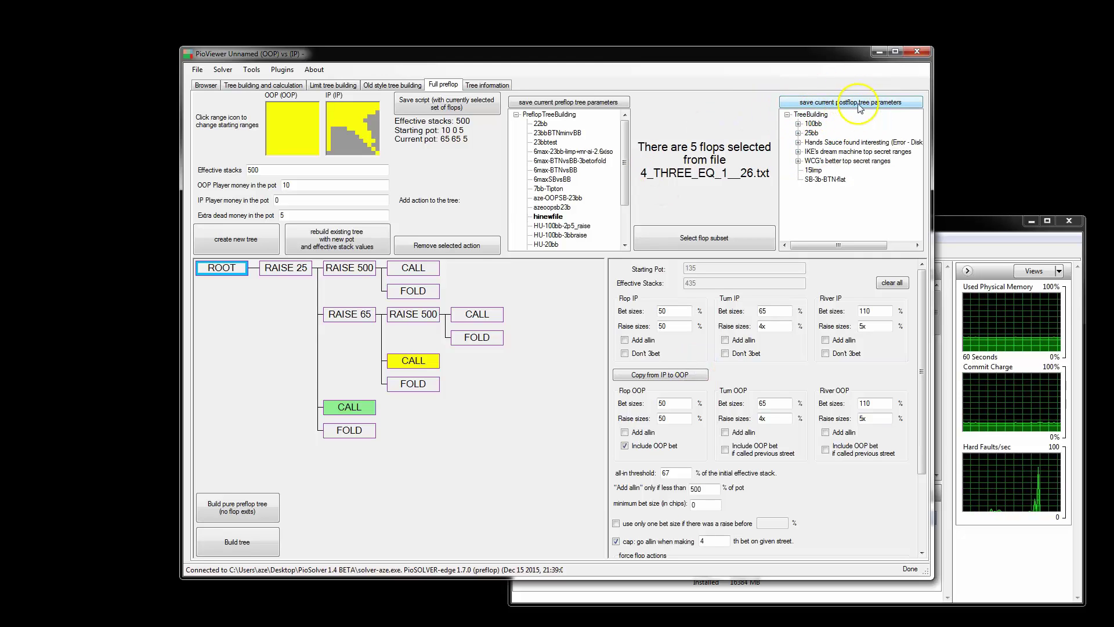
drag(832, 245, 796, 248)
click(847, 174)
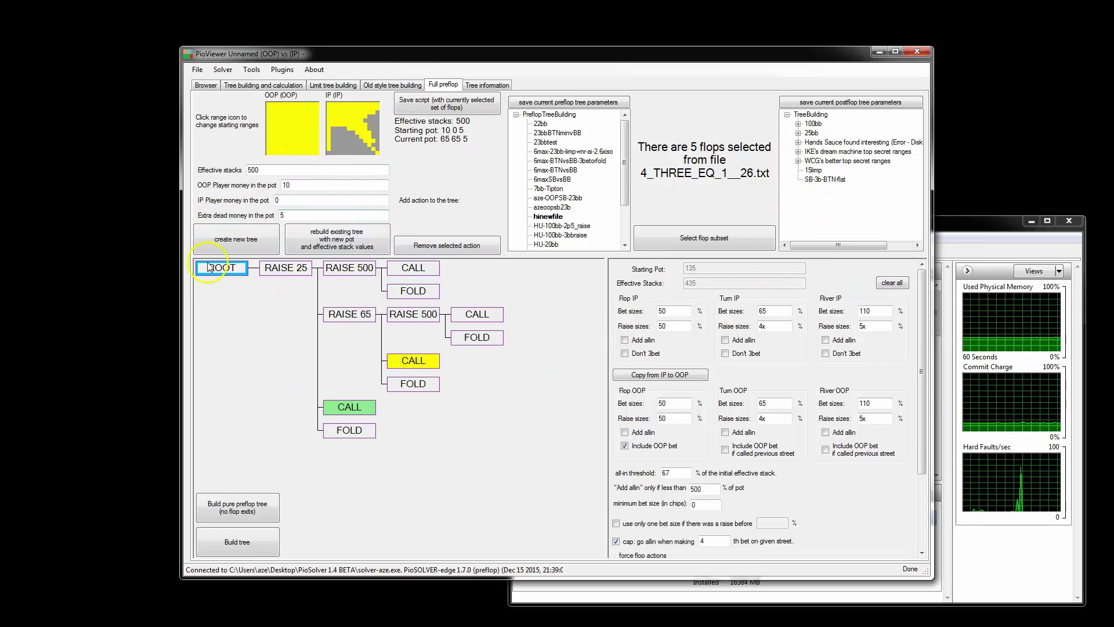
double_click(673, 310)
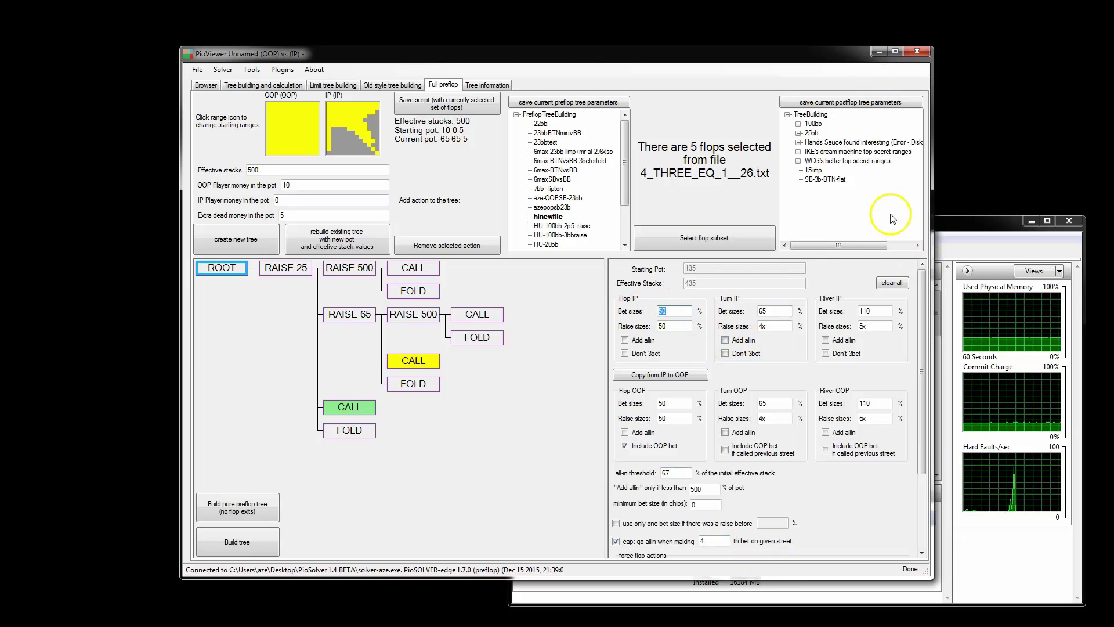
drag(841, 242, 813, 242)
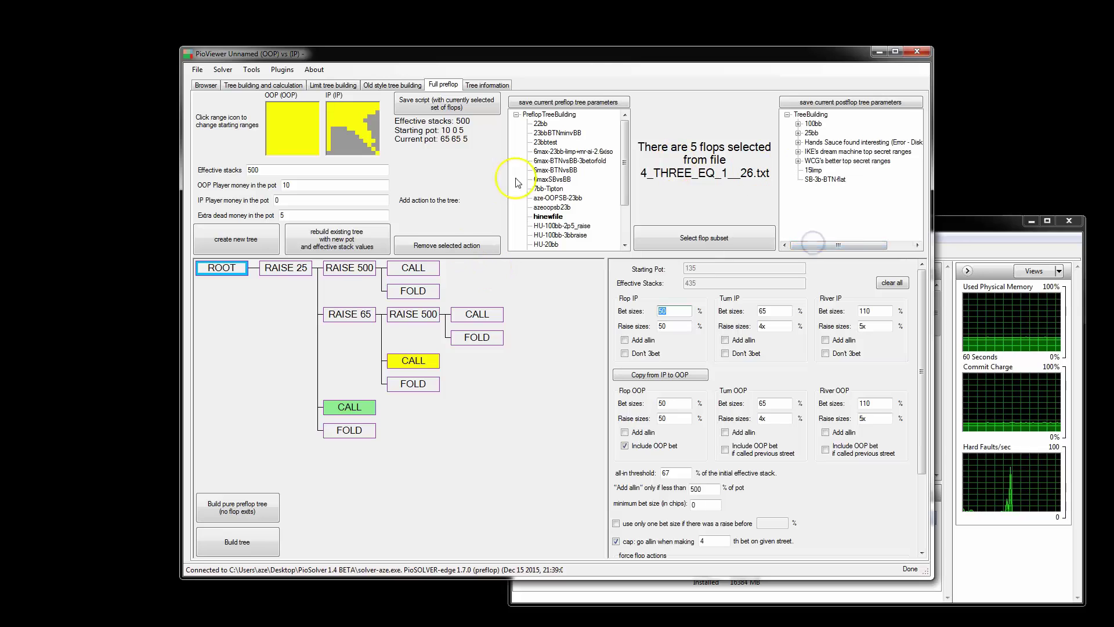
drag(626, 192, 629, 227)
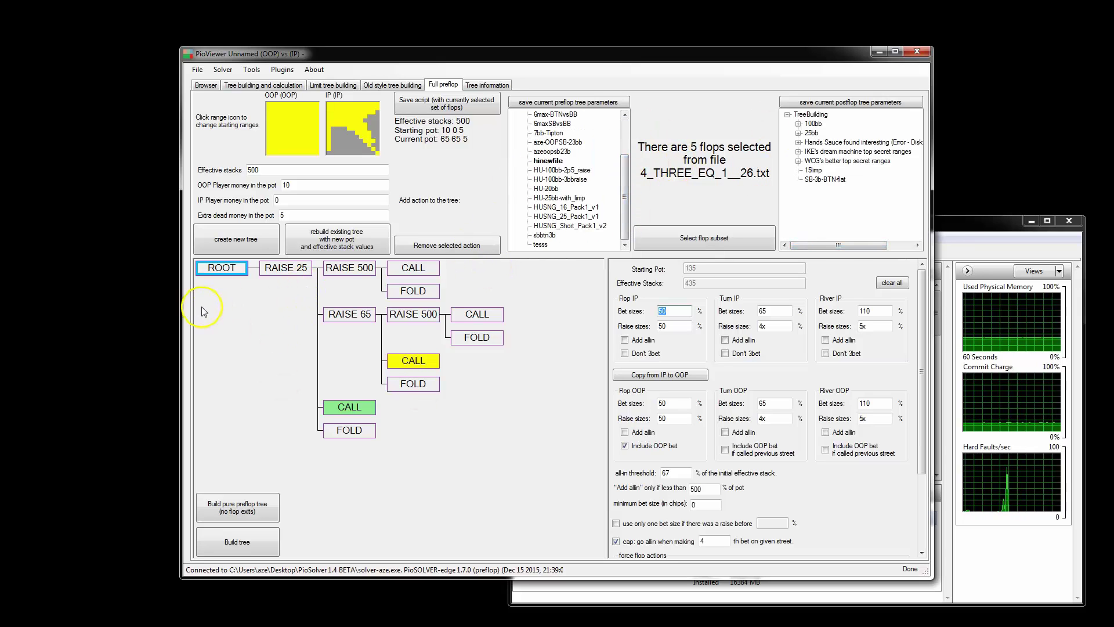
click(336, 249)
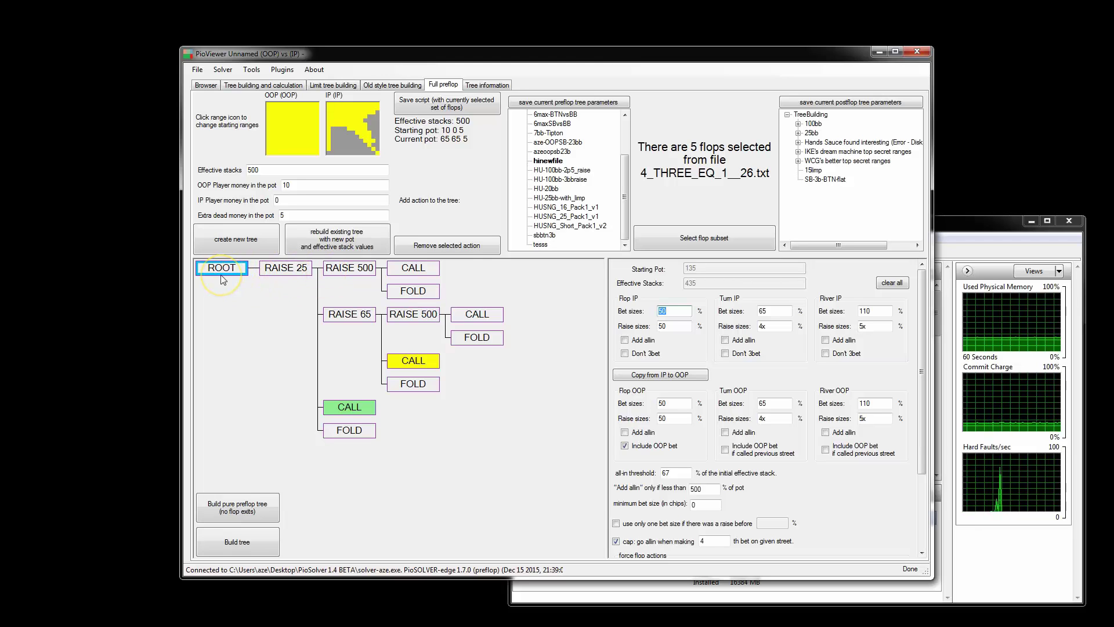
click(360, 318)
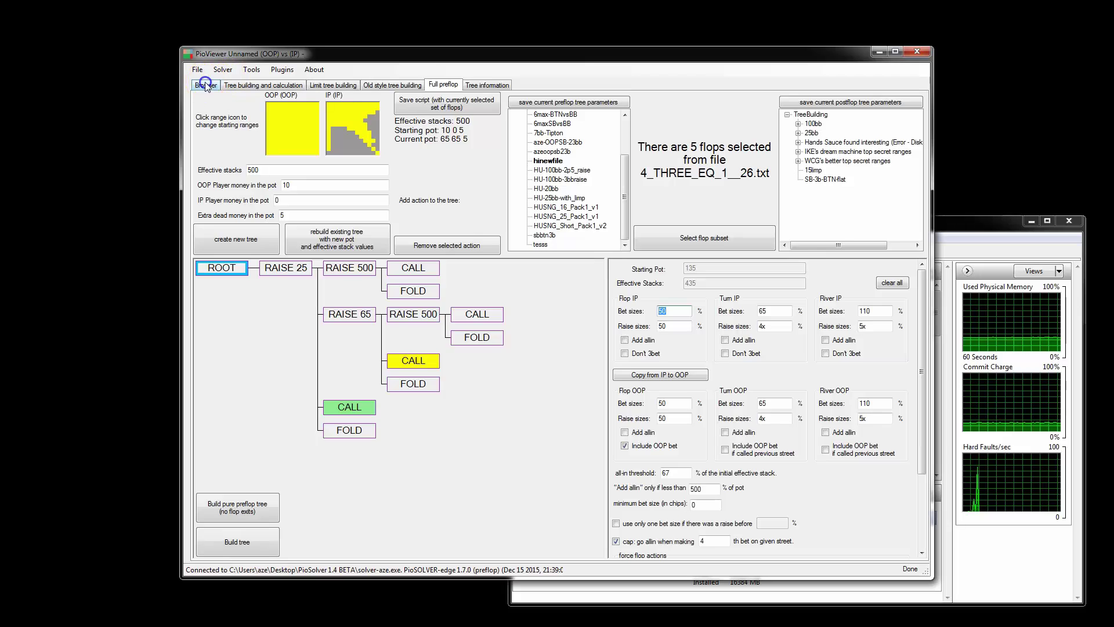
Step: Review the tree browser and the tree building and calculation settings, including the log area, board field and stop conditions
click(250, 85)
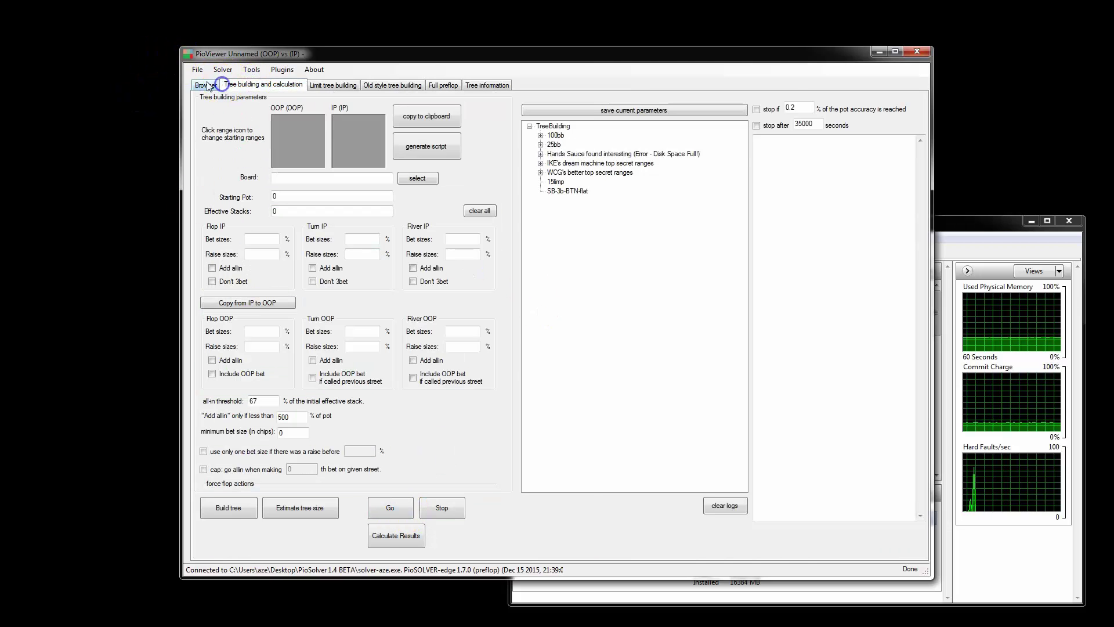
click(207, 86)
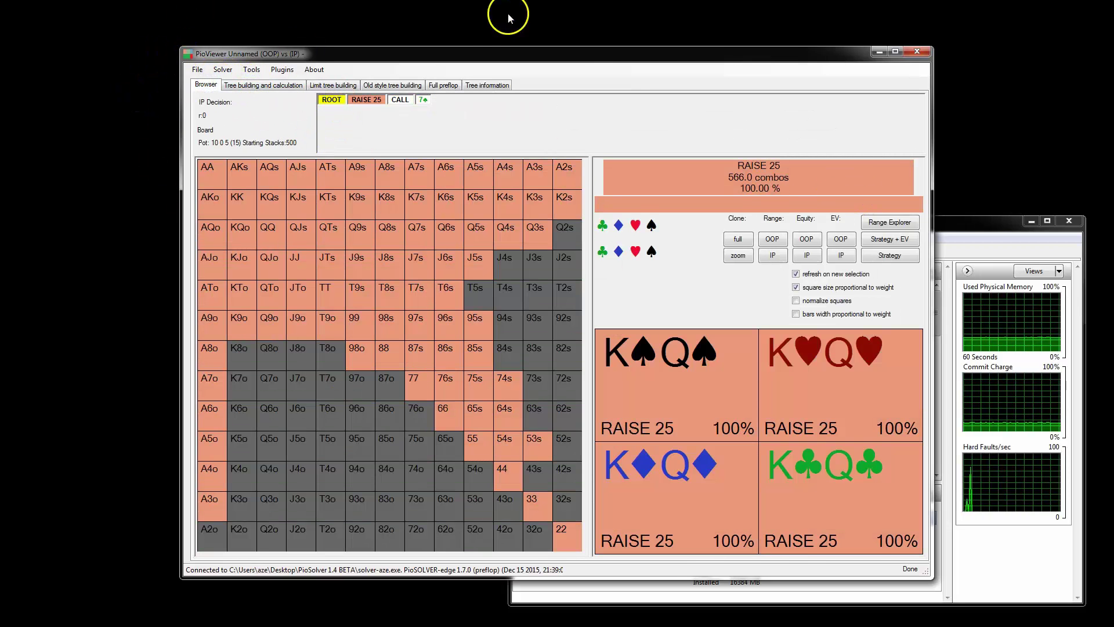
click(262, 84)
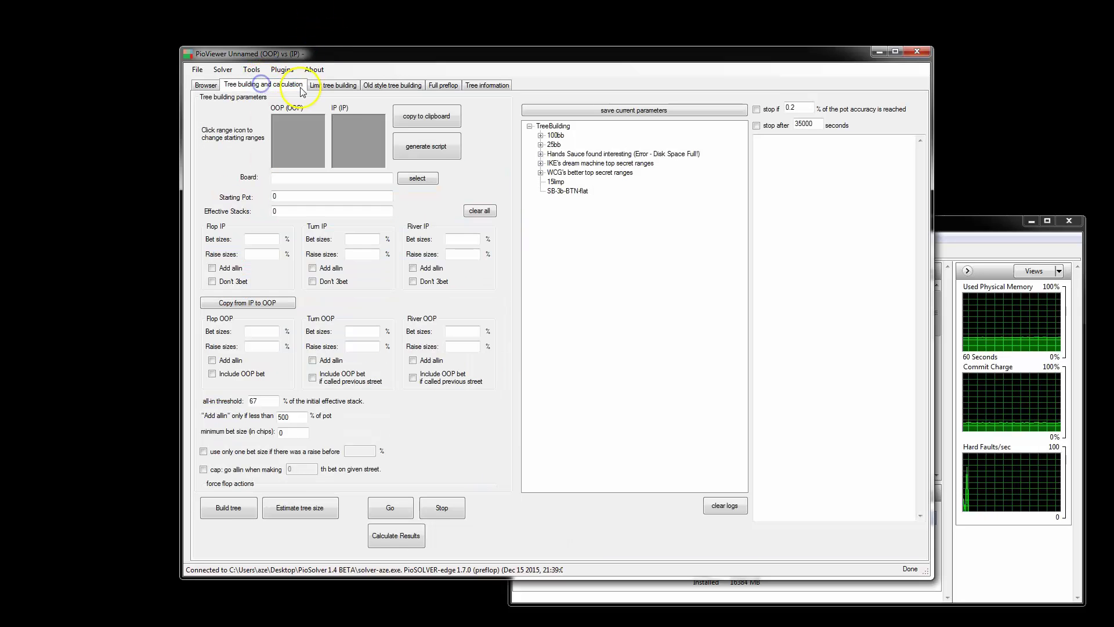
click(839, 206)
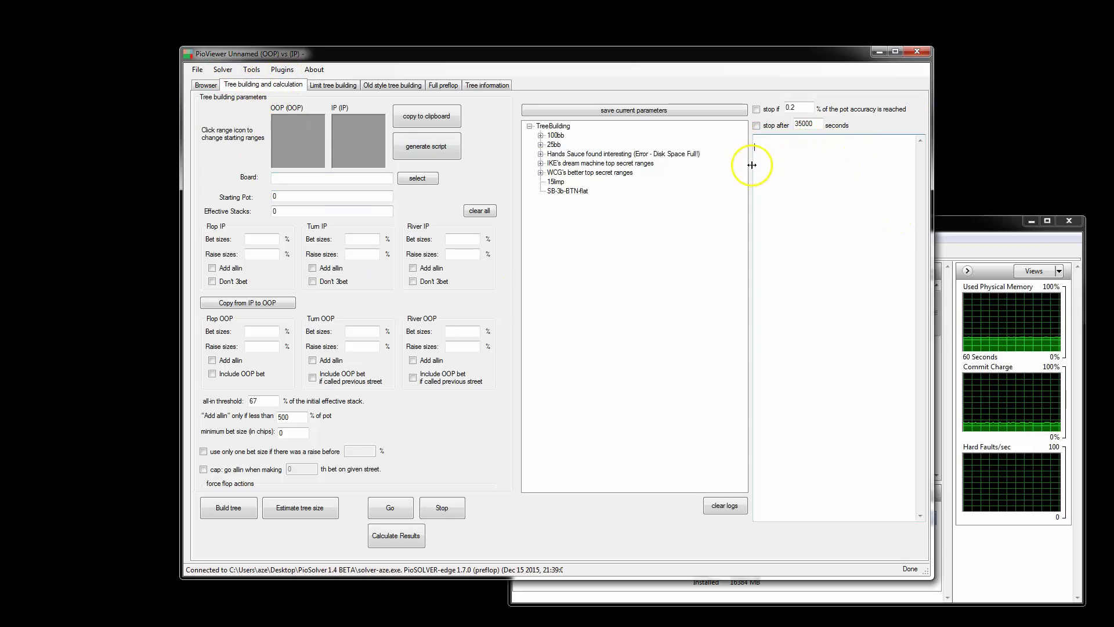
click(759, 148)
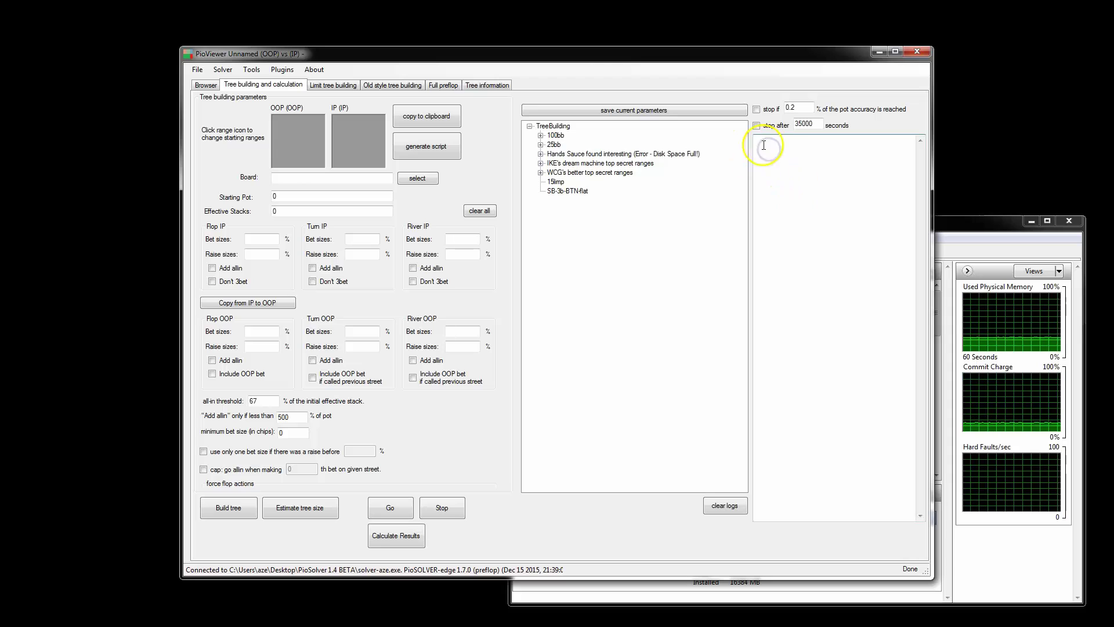
click(300, 179)
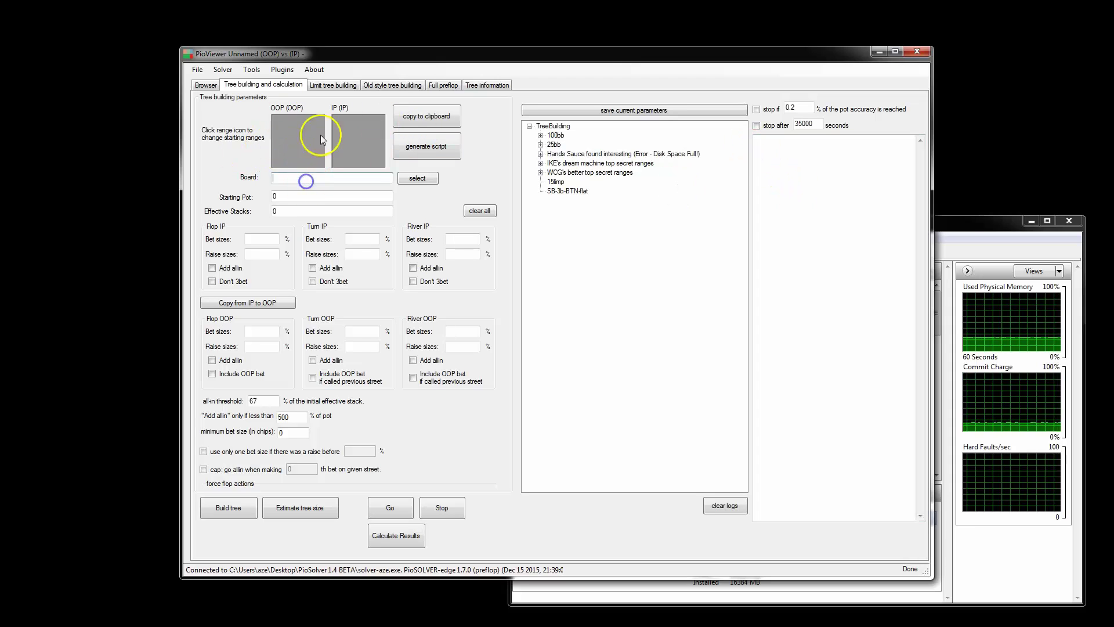
click(773, 155)
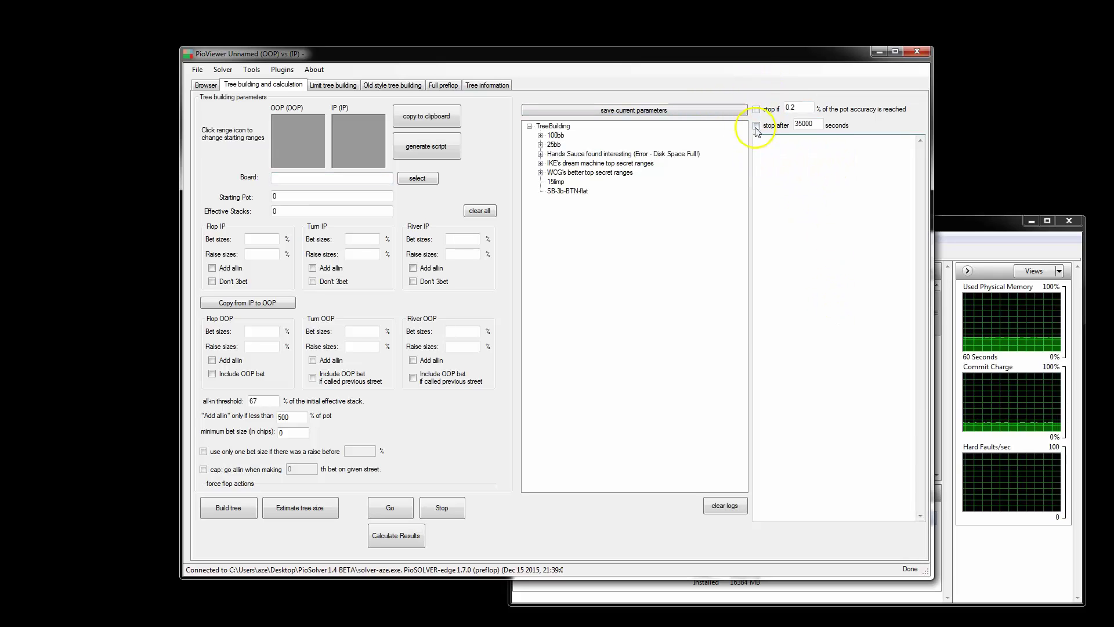
double_click(796, 122)
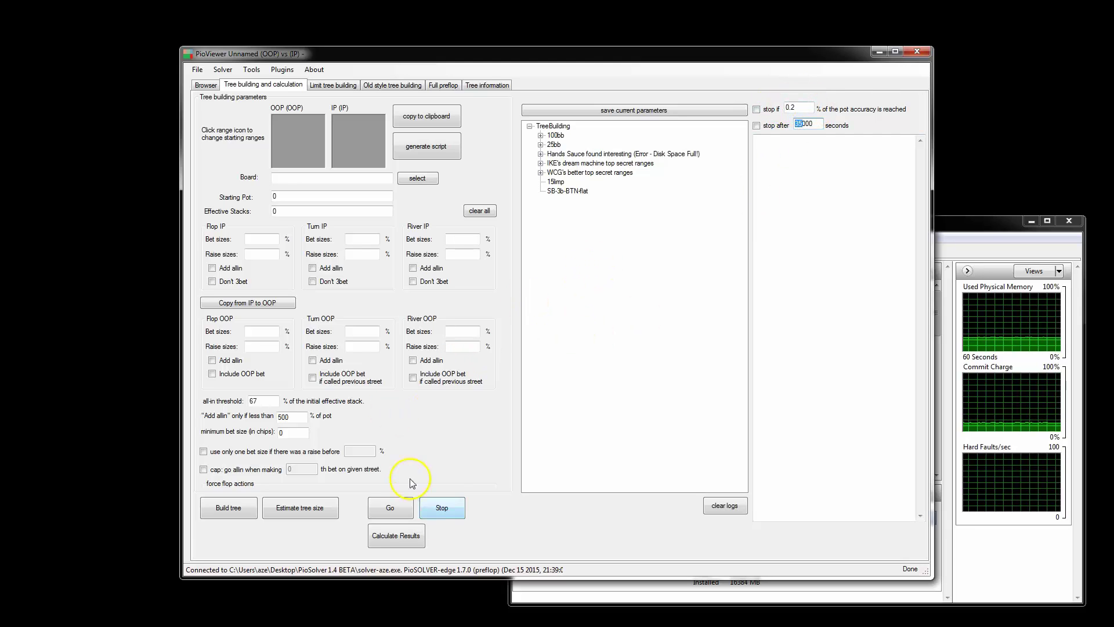
Step: Return to the full preflop setup and review the available tools and the OOP player's money in the pot
click(443, 85)
click(284, 70)
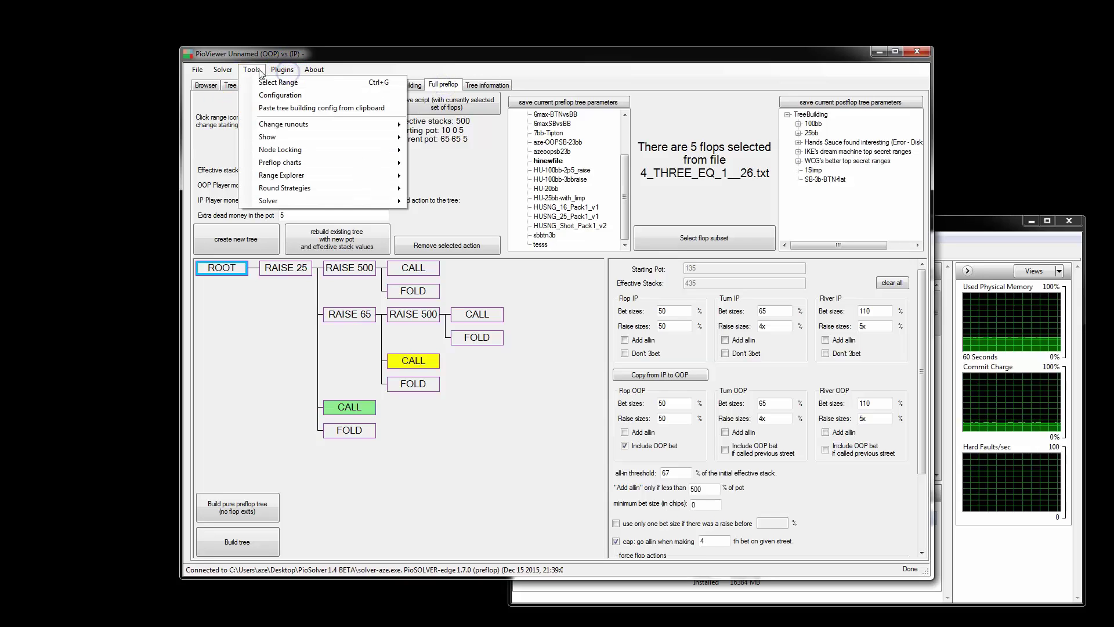
click(360, 76)
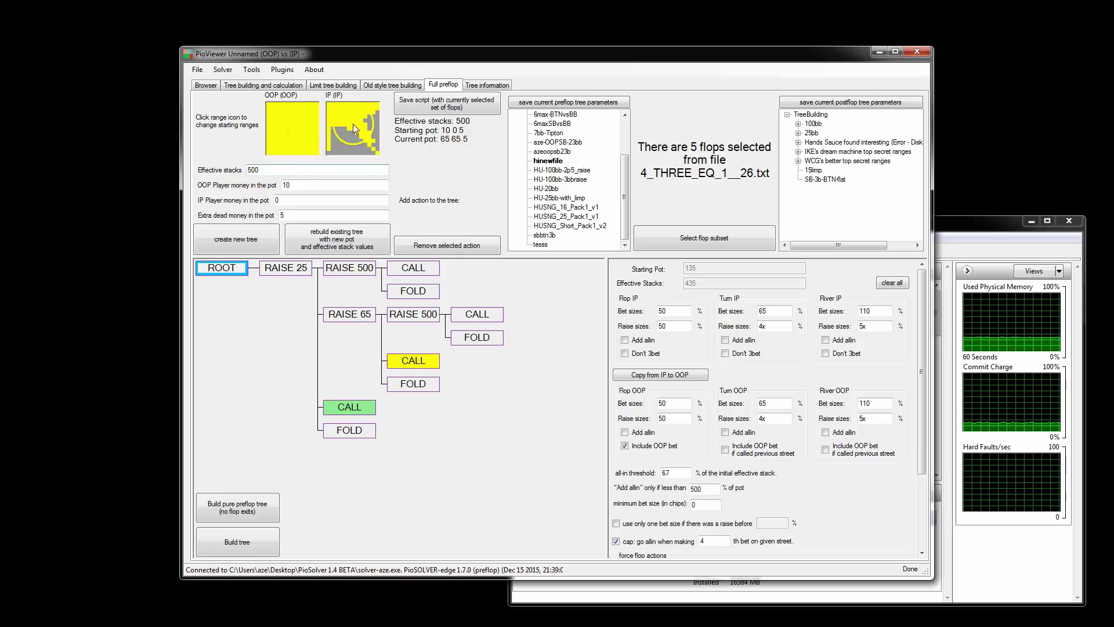
double_click(286, 185)
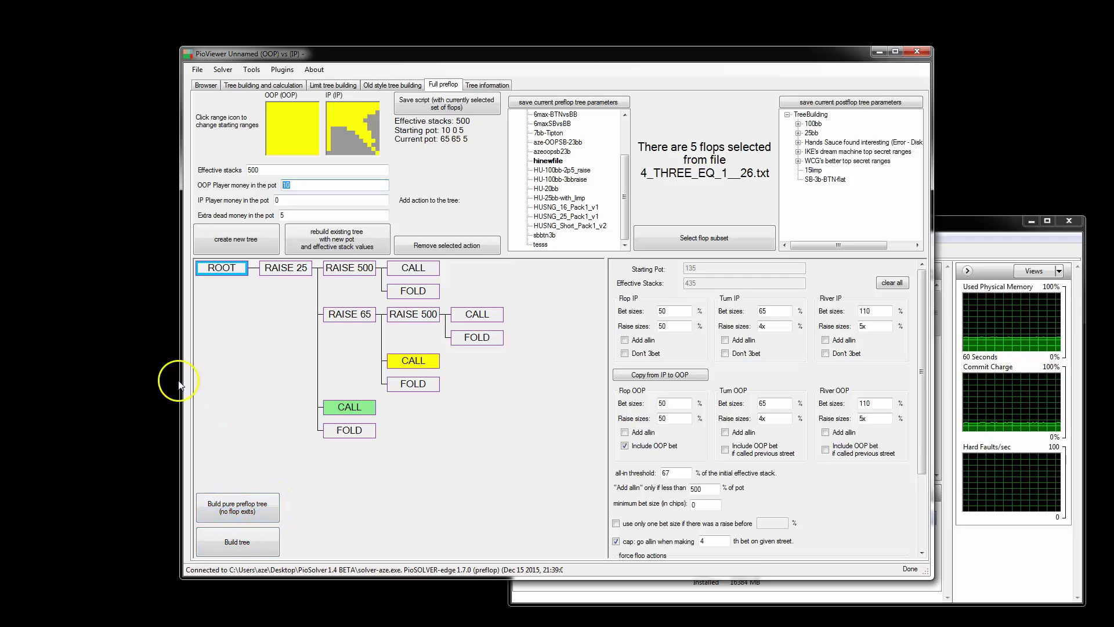
Step: Replace the existing preflop tree with an empty root and set the effective stacks to 150
click(221, 267)
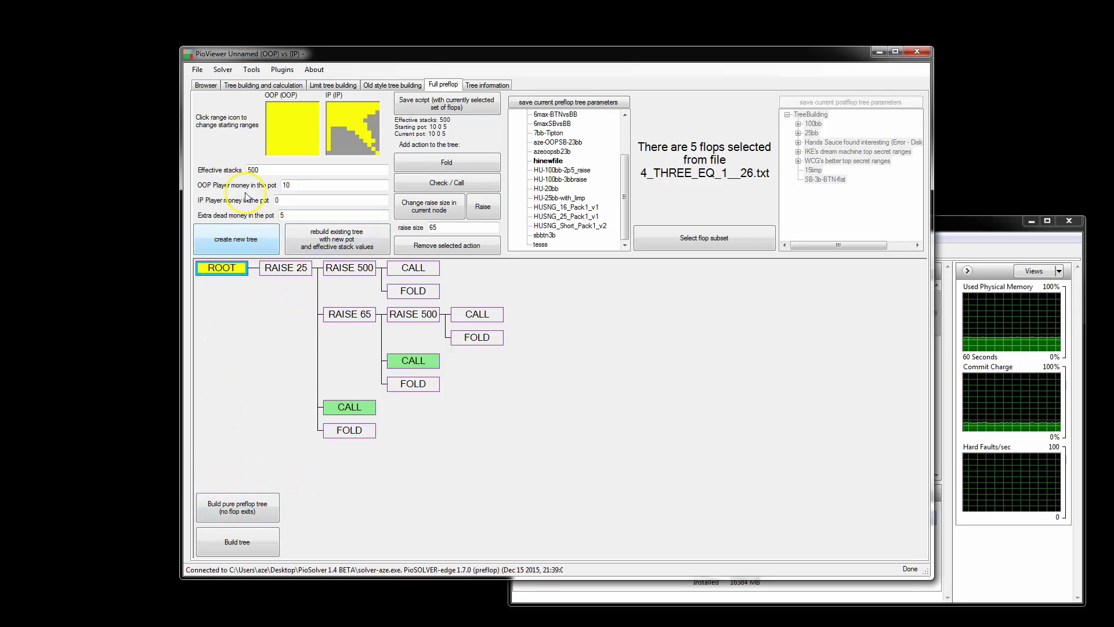
click(243, 245)
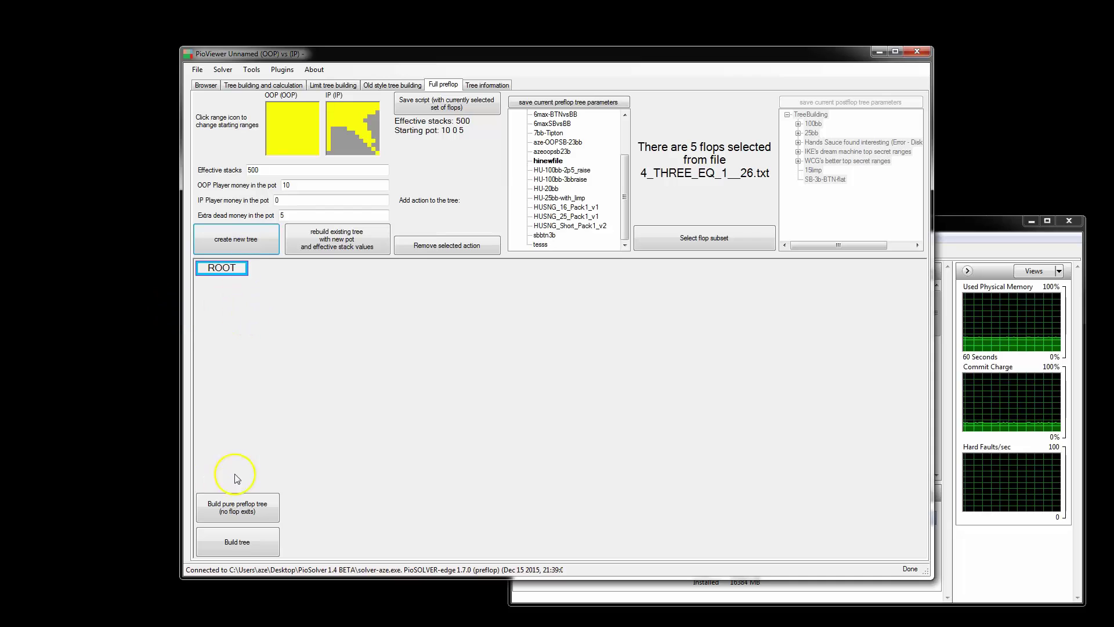
click(222, 270)
mouse_move(342, 133)
mouse_down()
mouse_move(375, 131)
mouse_move(277, 154)
mouse_up()
click(282, 169)
key(ctrl+a)
text(1)
click(391, 101)
click(359, 123)
click(236, 269)
click(231, 257)
click(240, 512)
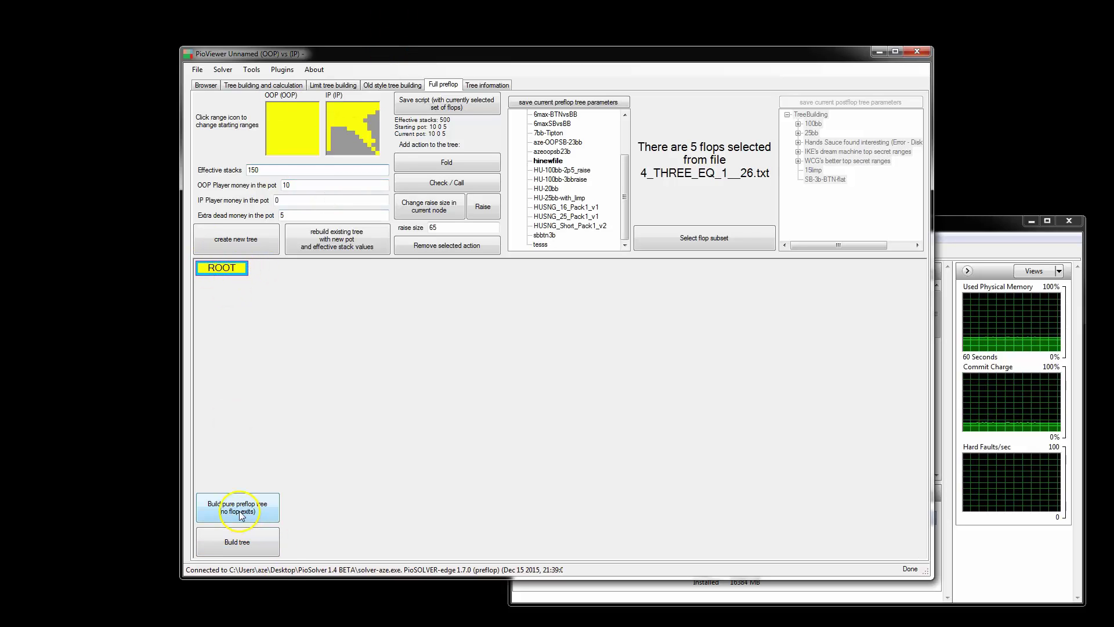
Step: Set the raise size to 555 and add a raise from the root
click(220, 268)
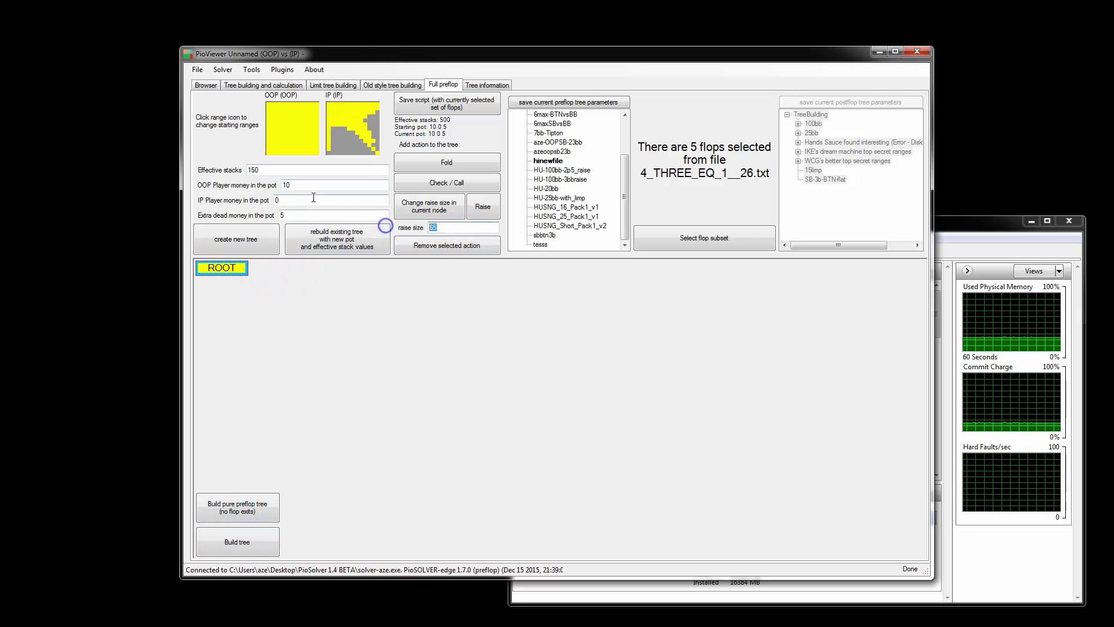
text(55)
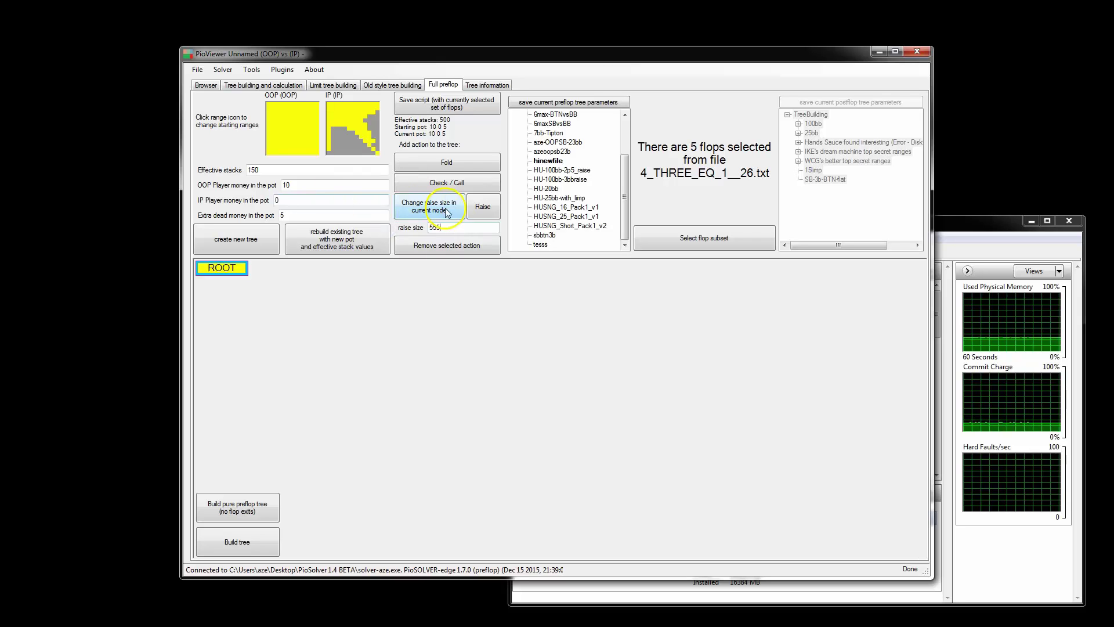
click(484, 207)
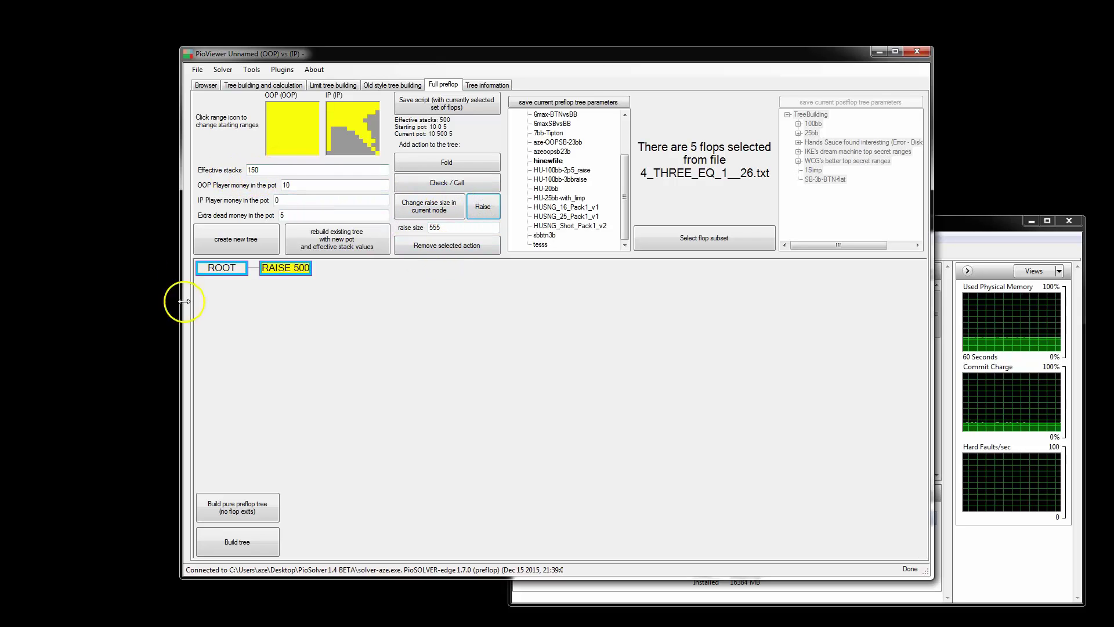
click(228, 266)
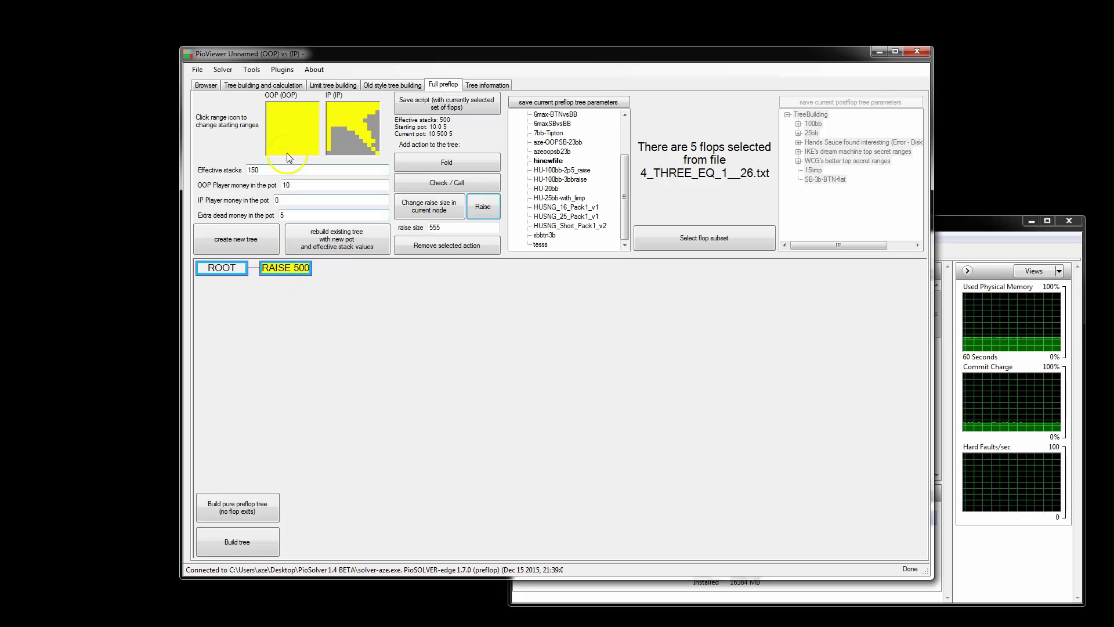
Step: Create a new tree with effective stacks of 150 and add an all-in raise from the root with call and fold responses
click(254, 233)
click(229, 272)
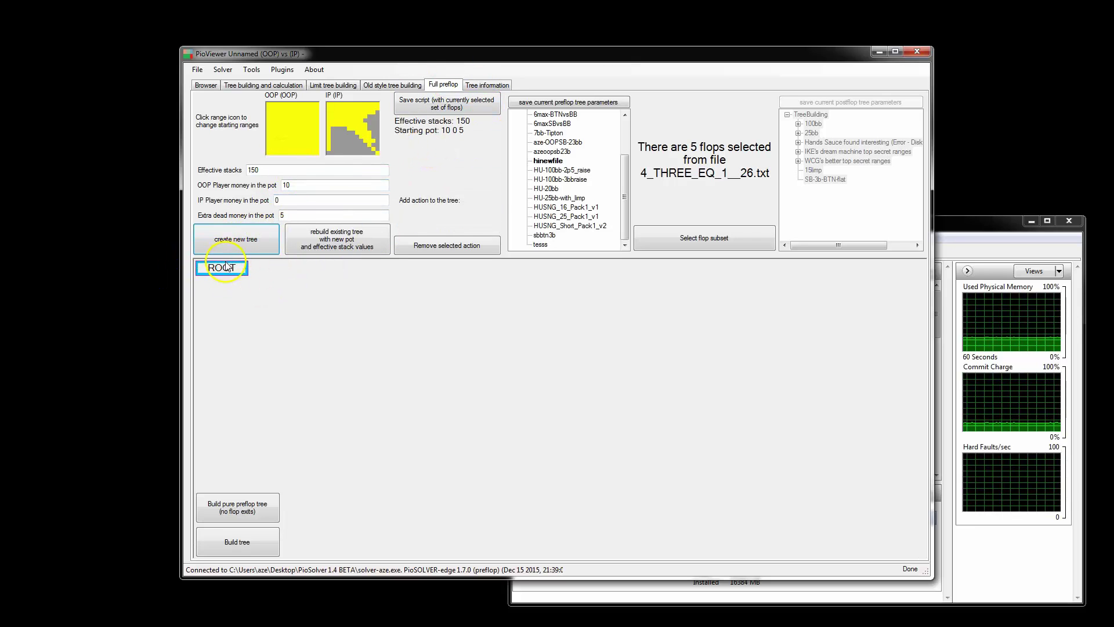
click(215, 269)
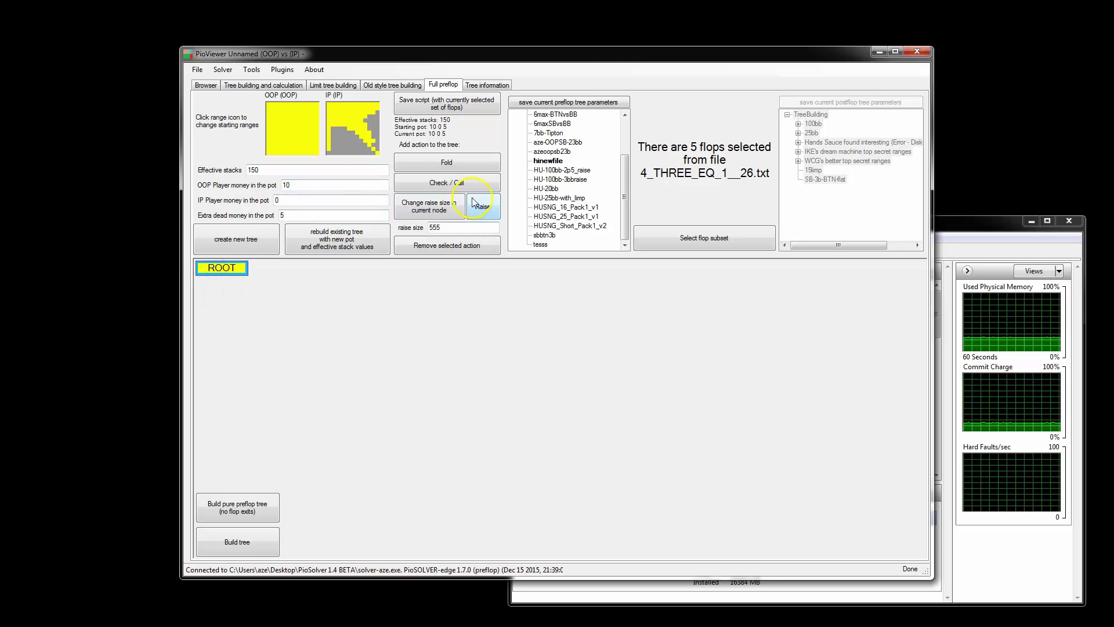
click(480, 203)
click(285, 268)
click(452, 183)
click(279, 269)
click(446, 163)
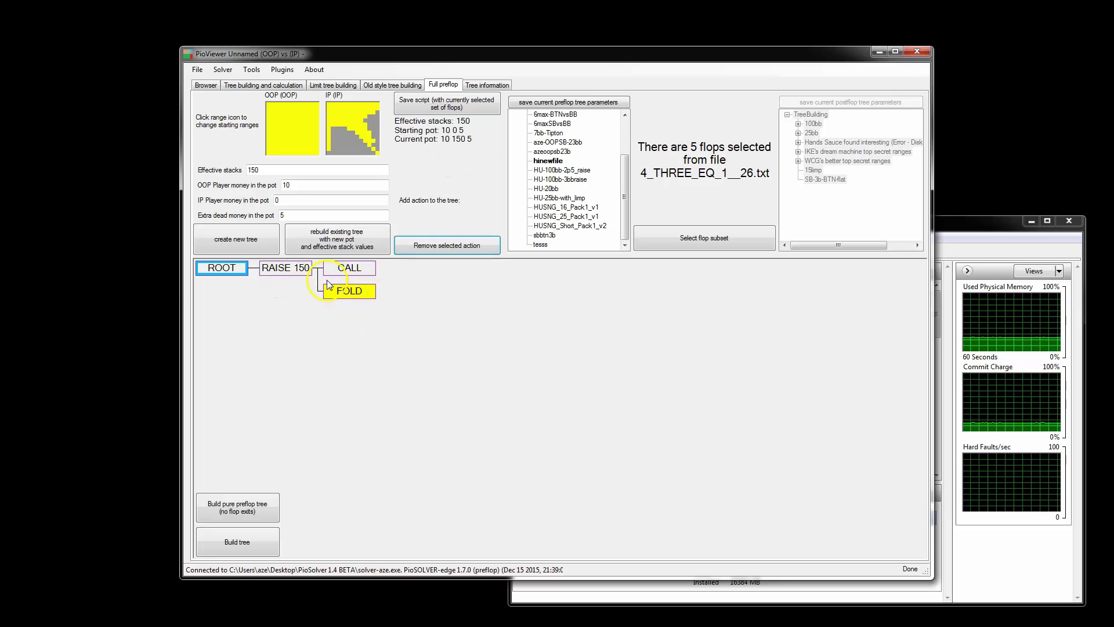
Step: Build the pure preflop tree without flop exits, and run the solver on it for a few seconds before stopping it
click(241, 507)
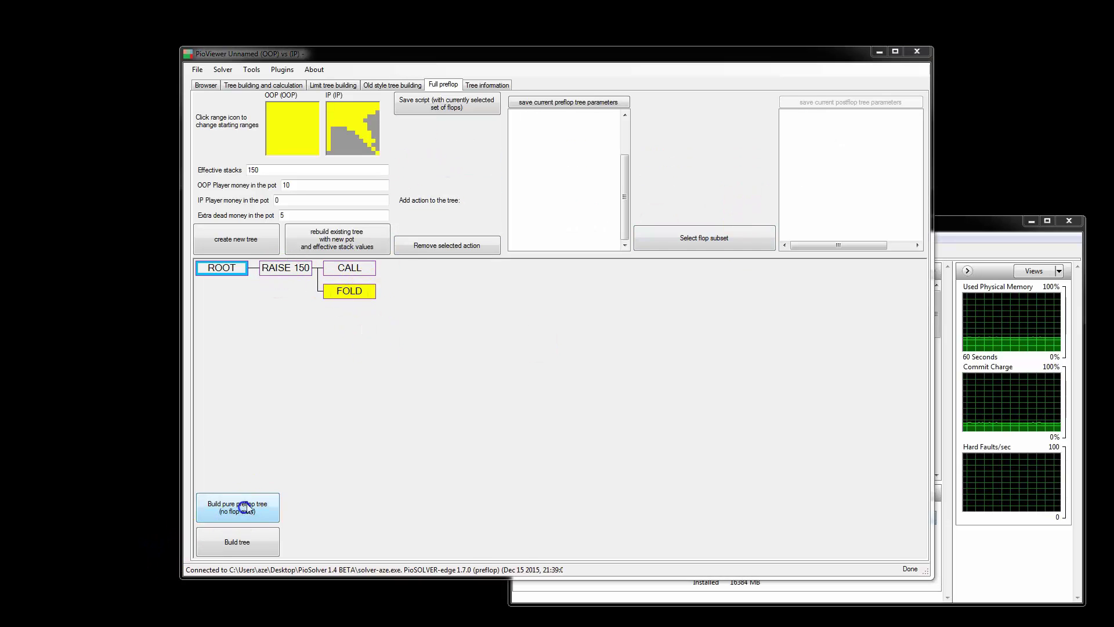
click(408, 559)
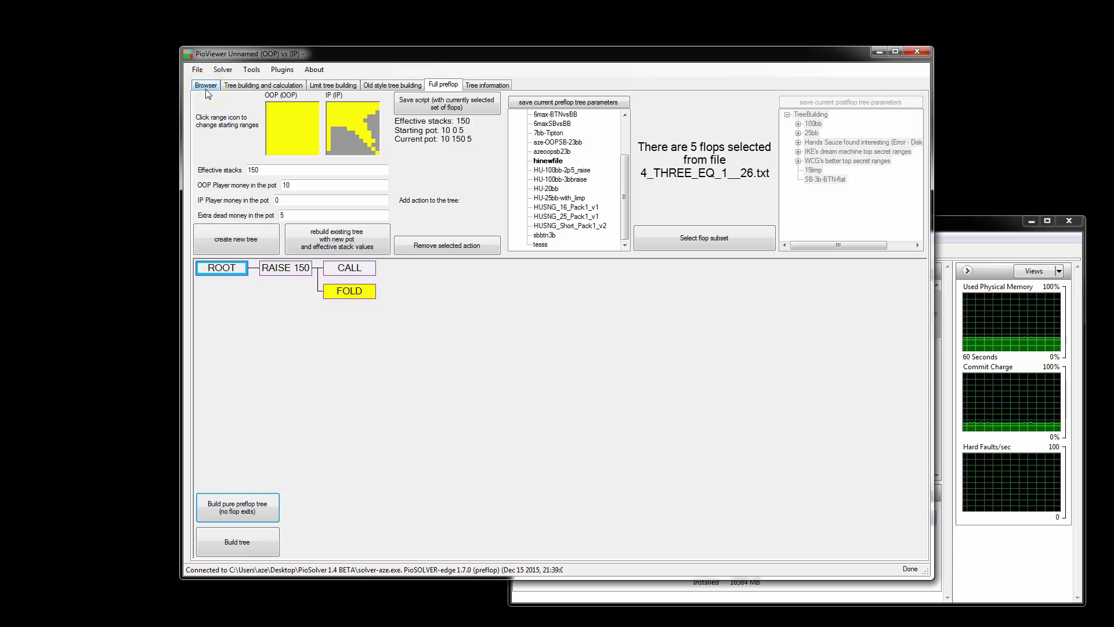
click(259, 84)
click(389, 508)
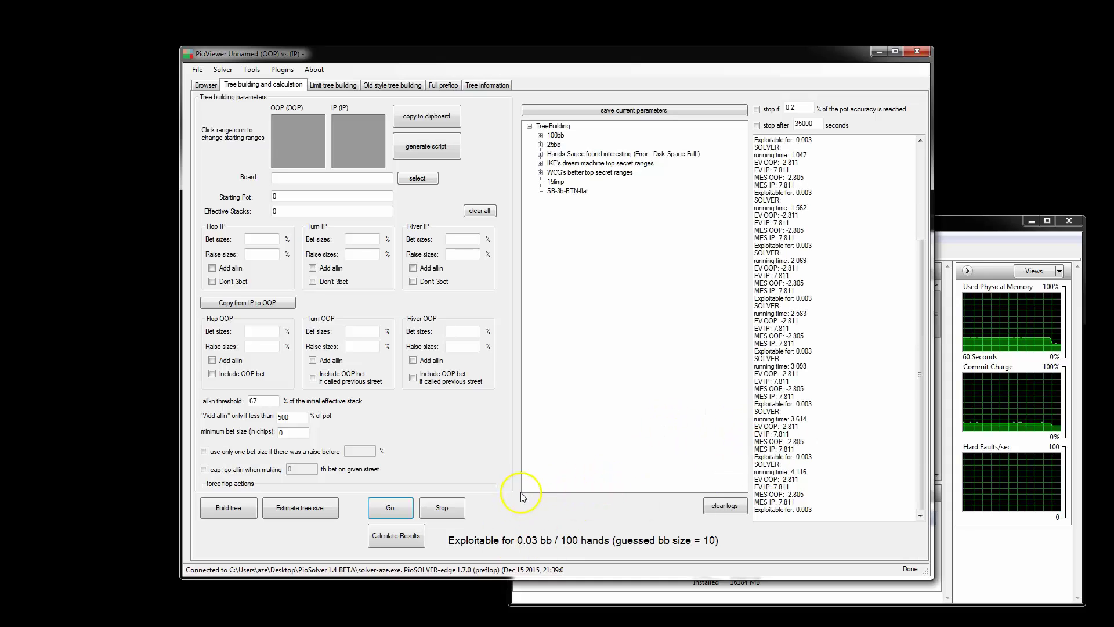
click(446, 509)
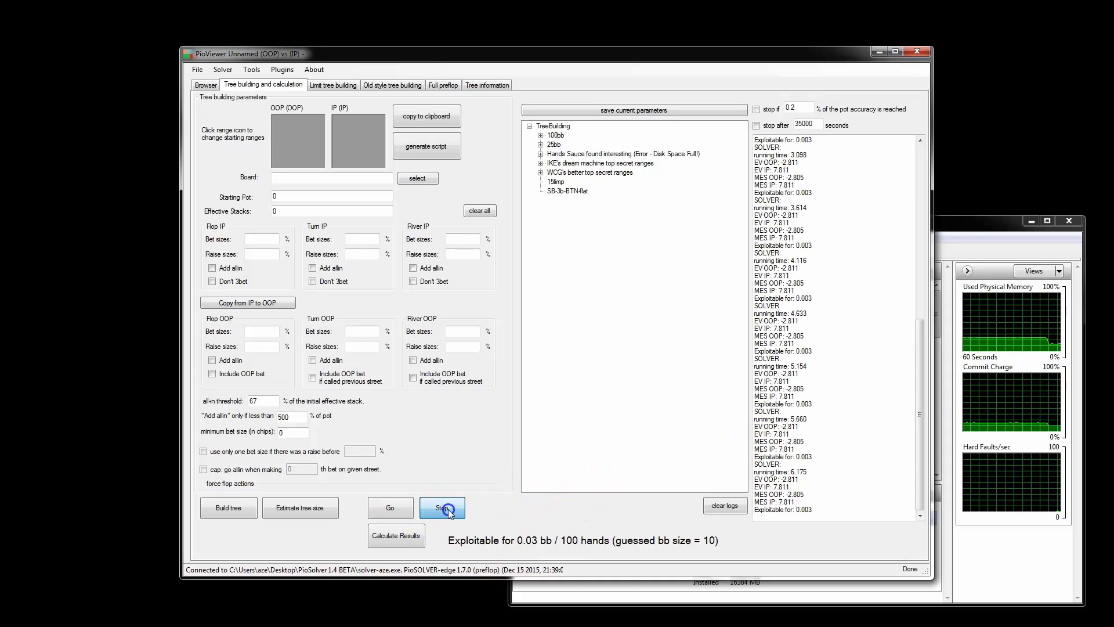
Step: Browse the solved tree, examining the IP strategy at the root and the OOP call and fold strategy facing RAISE 150
click(207, 85)
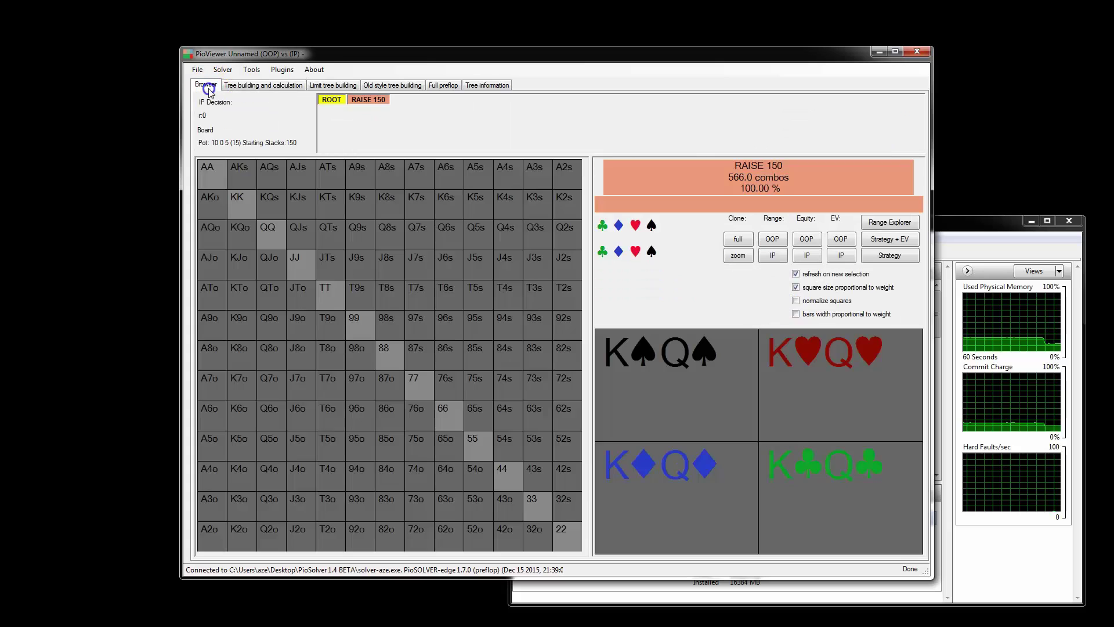
click(892, 256)
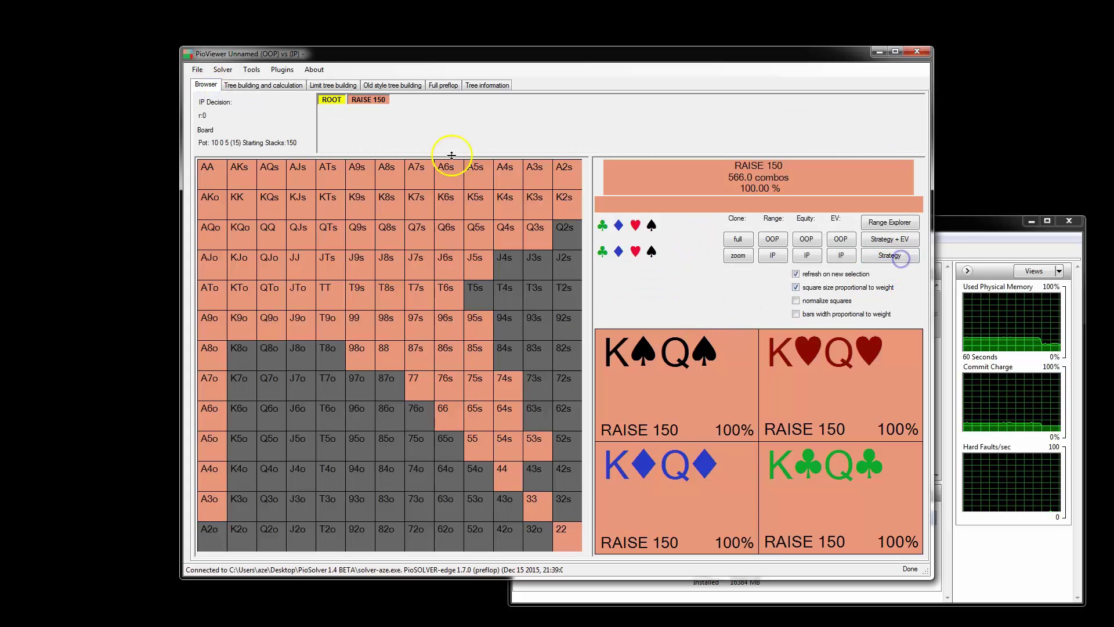
click(380, 106)
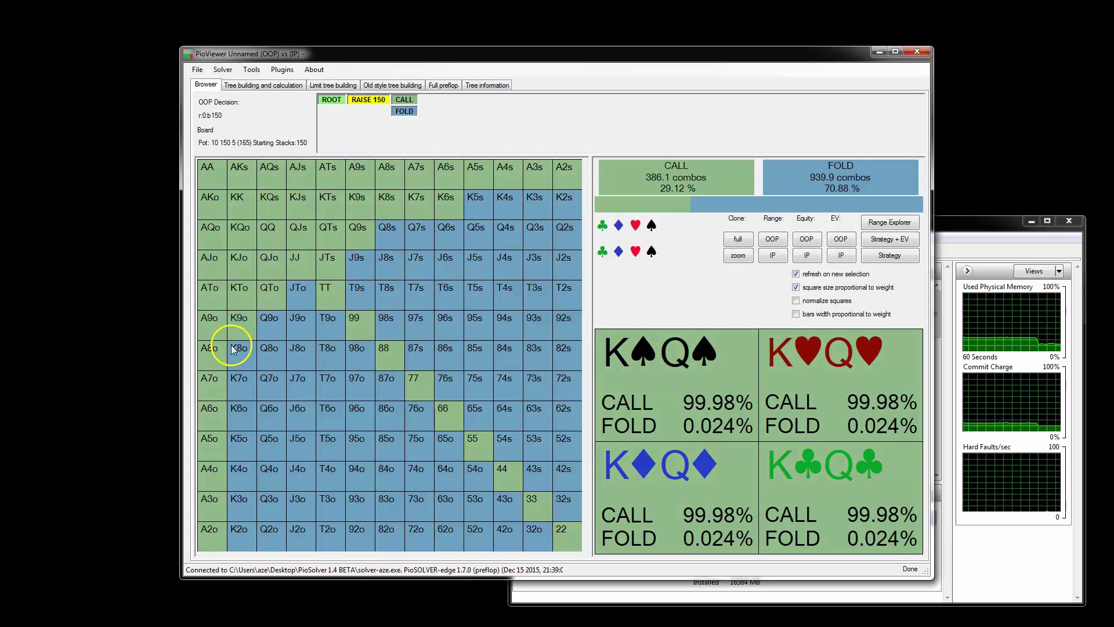
click(270, 213)
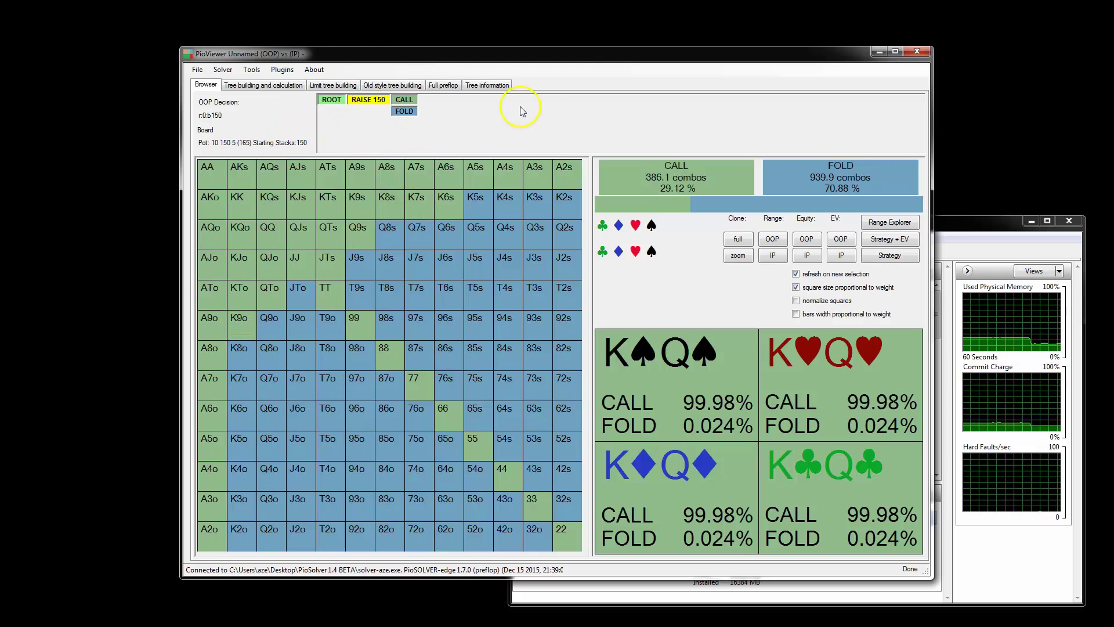
Step: Close the memory usage monitor window and reposition the solver window on the desktop
click(1068, 221)
drag(522, 58, 529, 60)
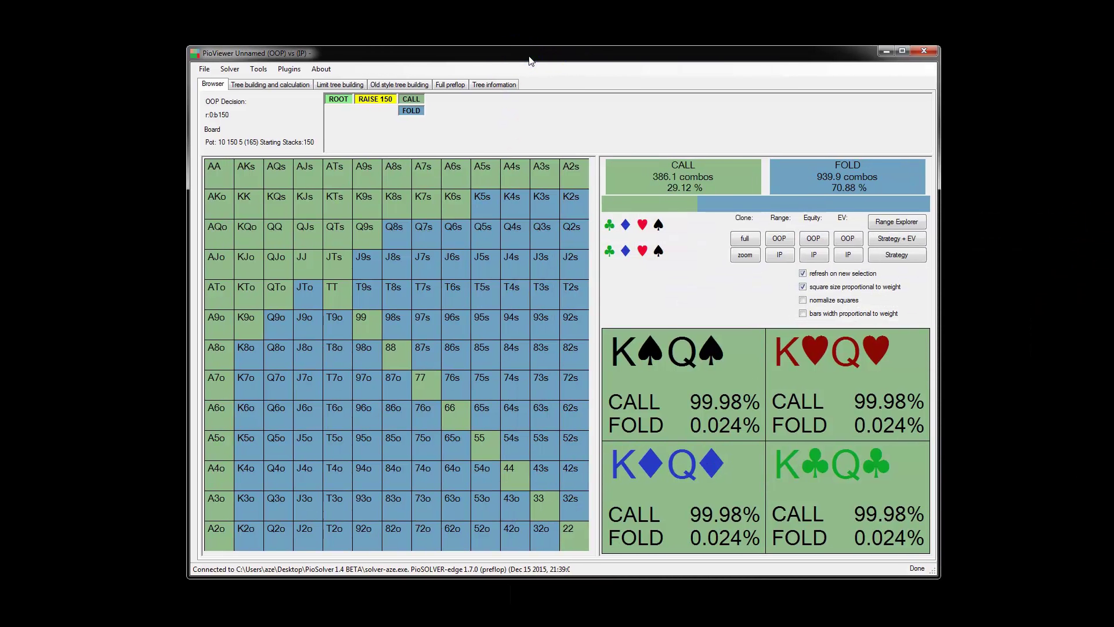
drag(529, 61, 513, 54)
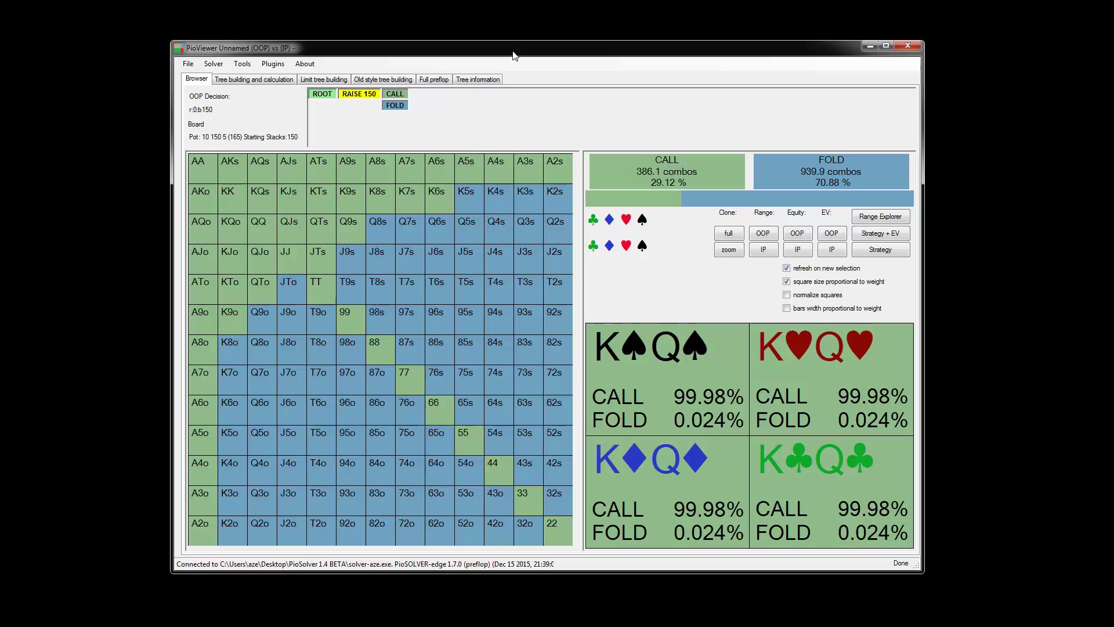
drag(513, 52, 487, 32)
click(481, 165)
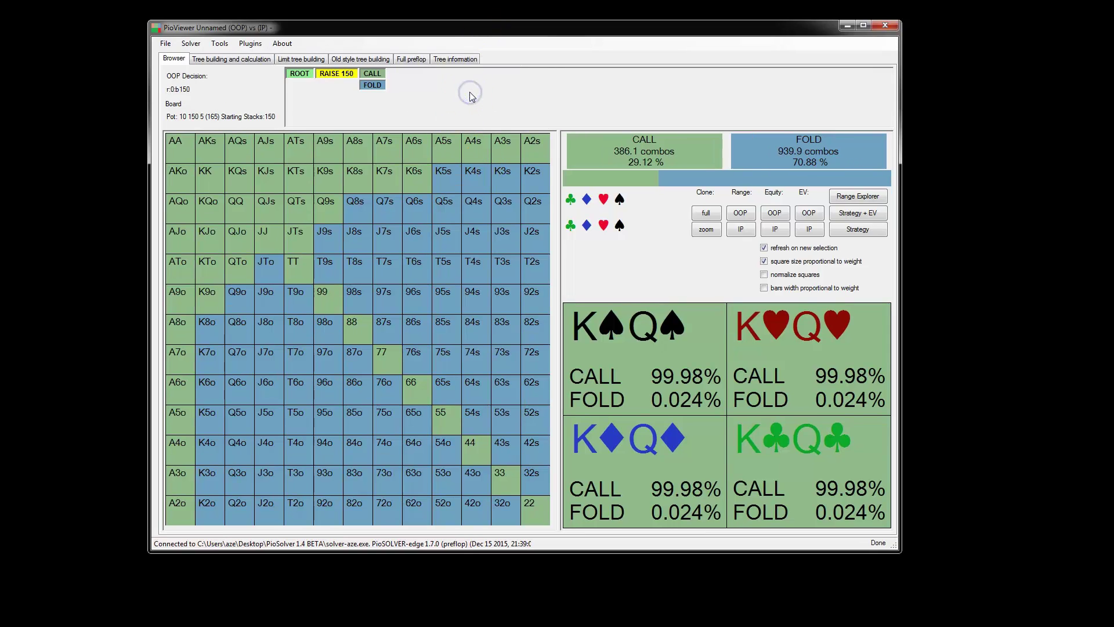